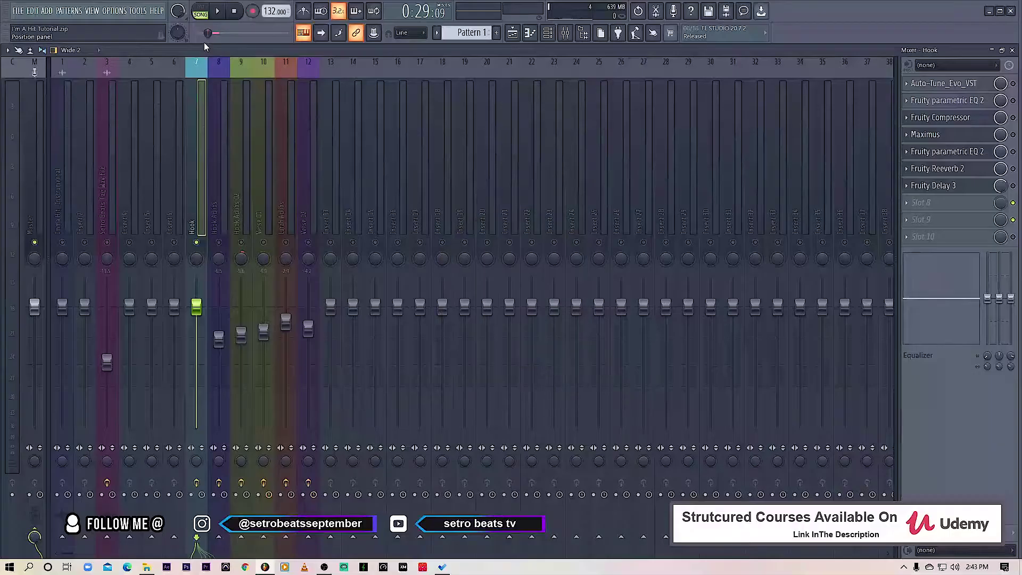
# Step: Enable Insert 1, play the song through and stop it, then solo the Hook insert
pyautogui.click(63, 243)
pyautogui.press('space')
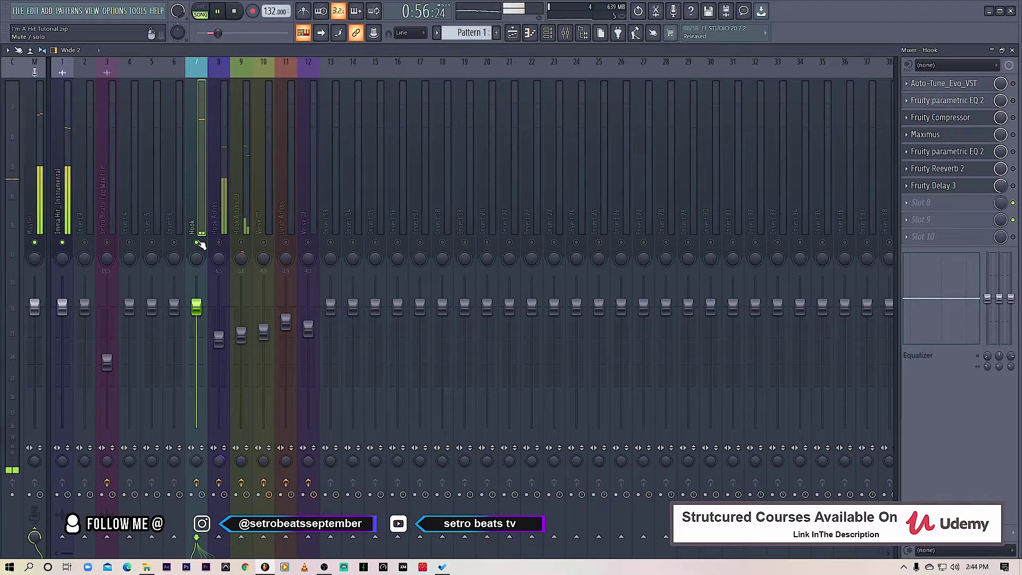
pyautogui.press('space')
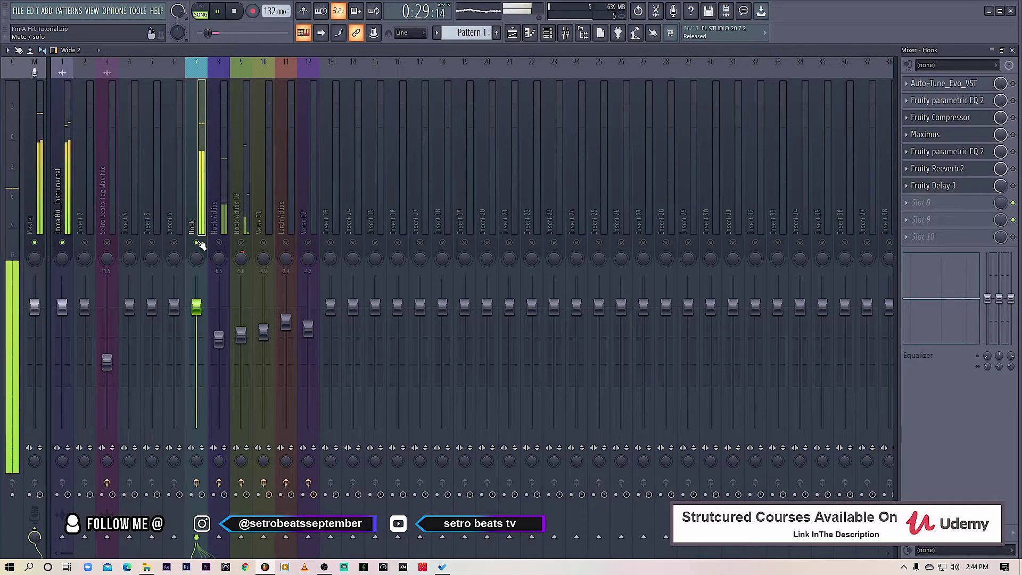
pyautogui.rightClick(197, 242)
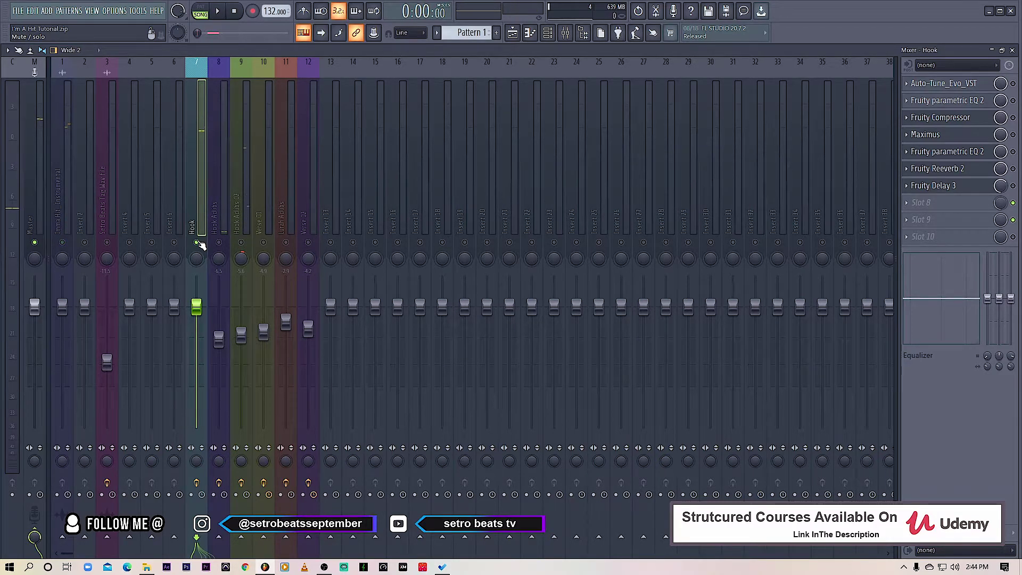
# Step: Open the Hook's Fruity Parametric EQ 2 and maximize it to full screen
pyautogui.click(965, 104)
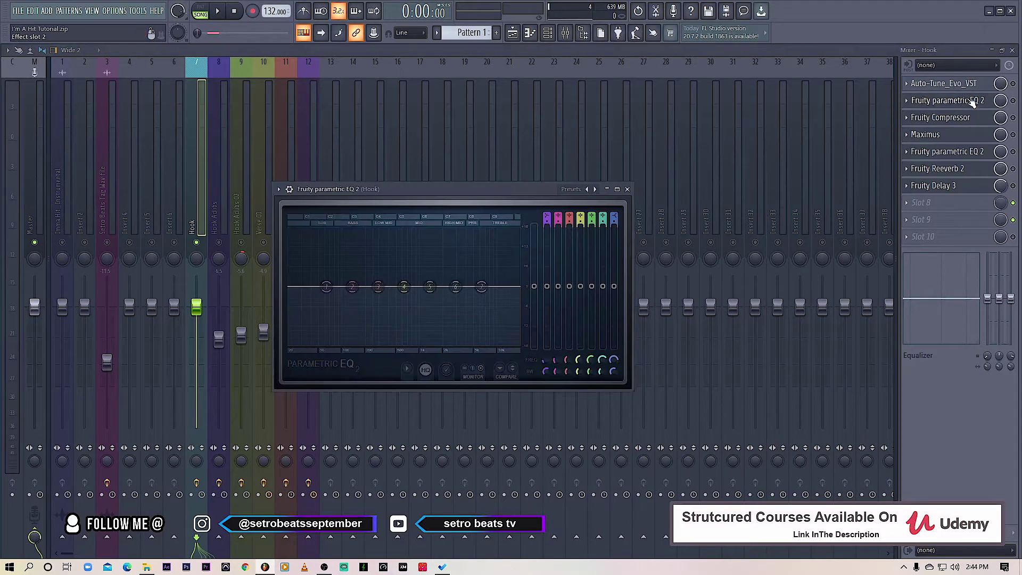
pyautogui.click(943, 100)
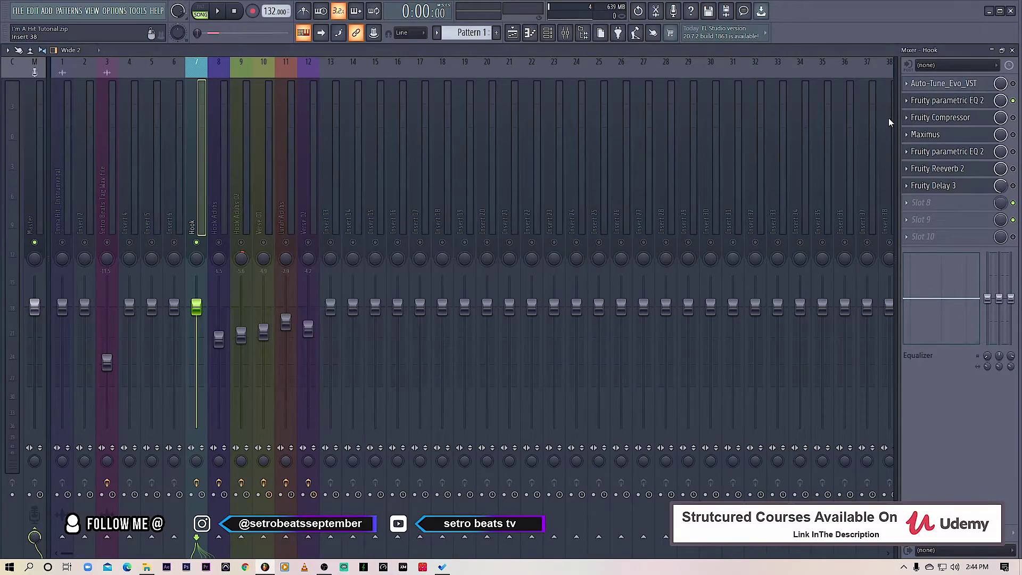
pyautogui.click(948, 100)
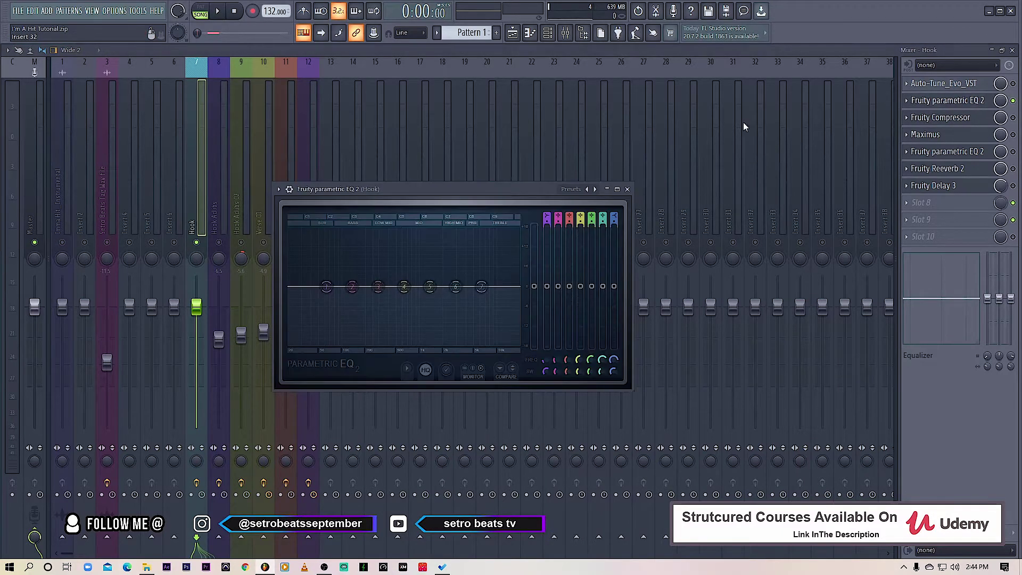
pyautogui.doubleClick(504, 194)
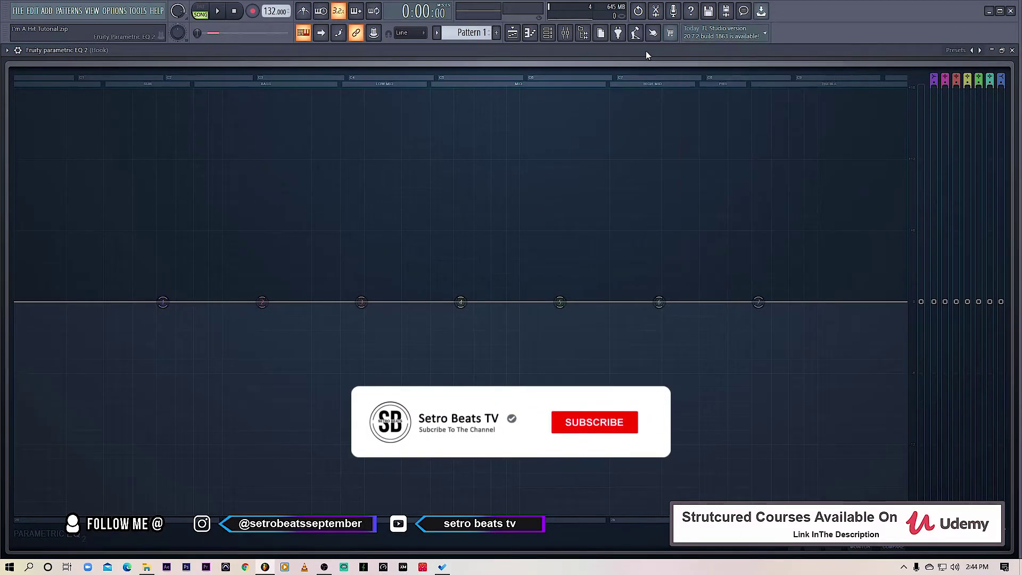
# Step: Play the song to watch the vocal's spectrum on the EQ, then stop
pyautogui.press('space')
pyautogui.click(217, 12)
pyautogui.click(218, 12)
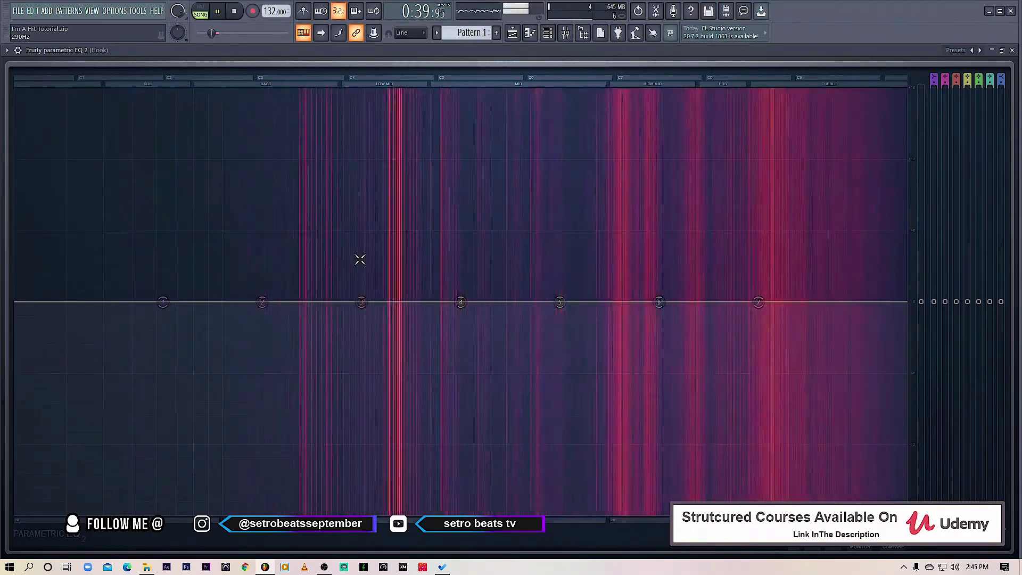
pyautogui.press('space')
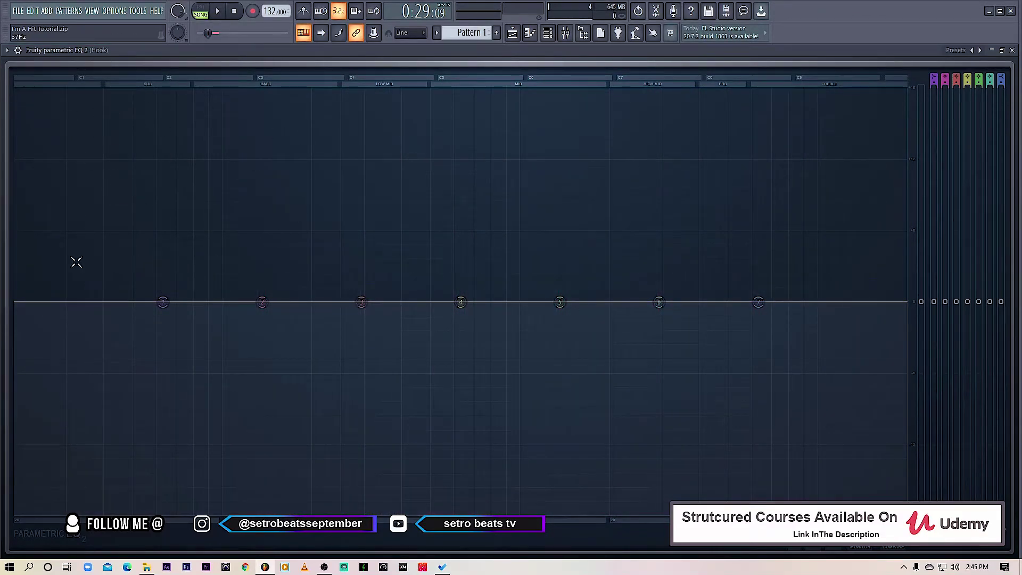
# Step: Make EQ band 1 a steep high-pass filter and raise its cutoff to about 168 Hz
pyautogui.rightClick(163, 301)
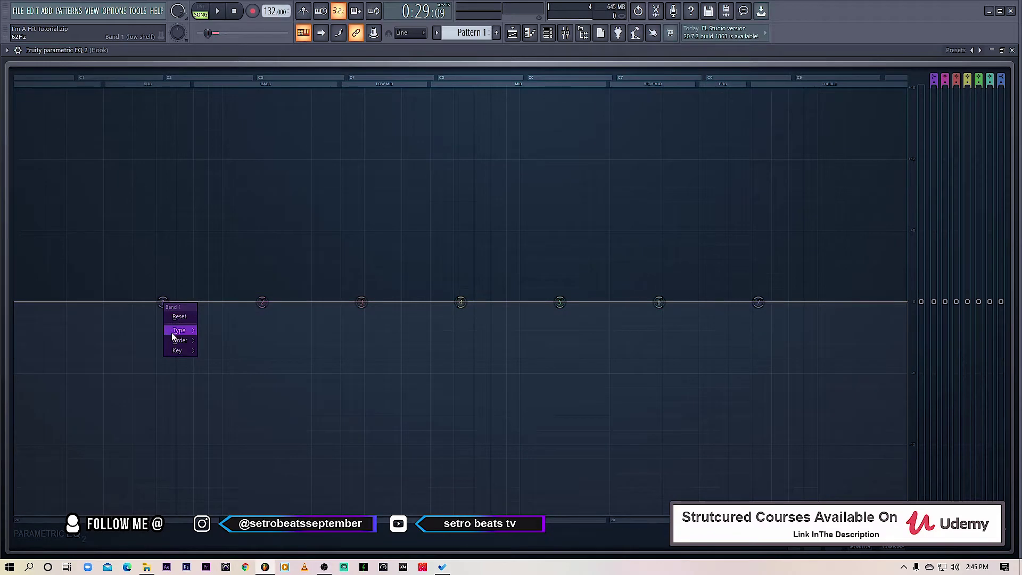
pyautogui.moveTo(176, 330)
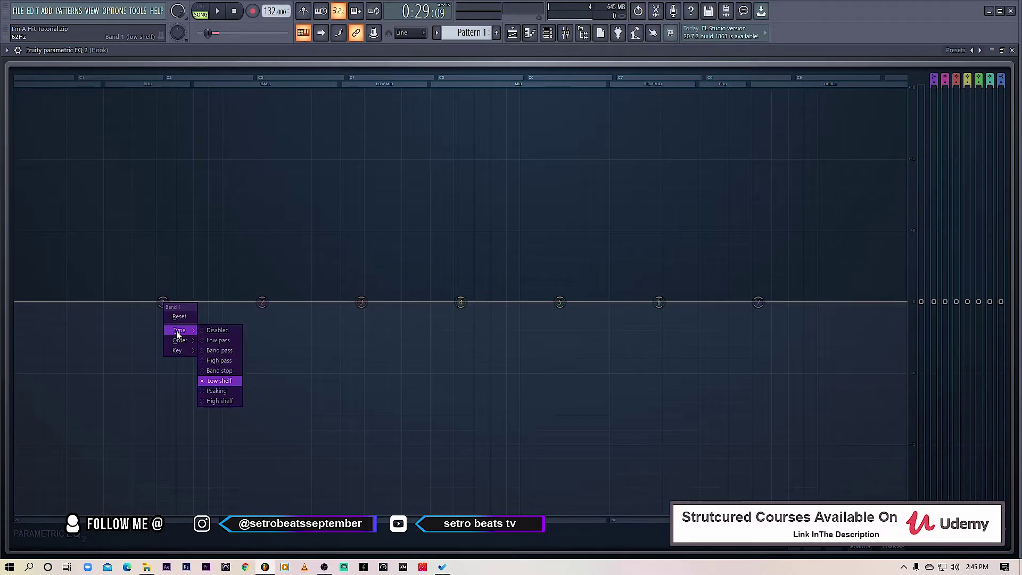
pyautogui.click(223, 361)
pyautogui.rightClick(161, 302)
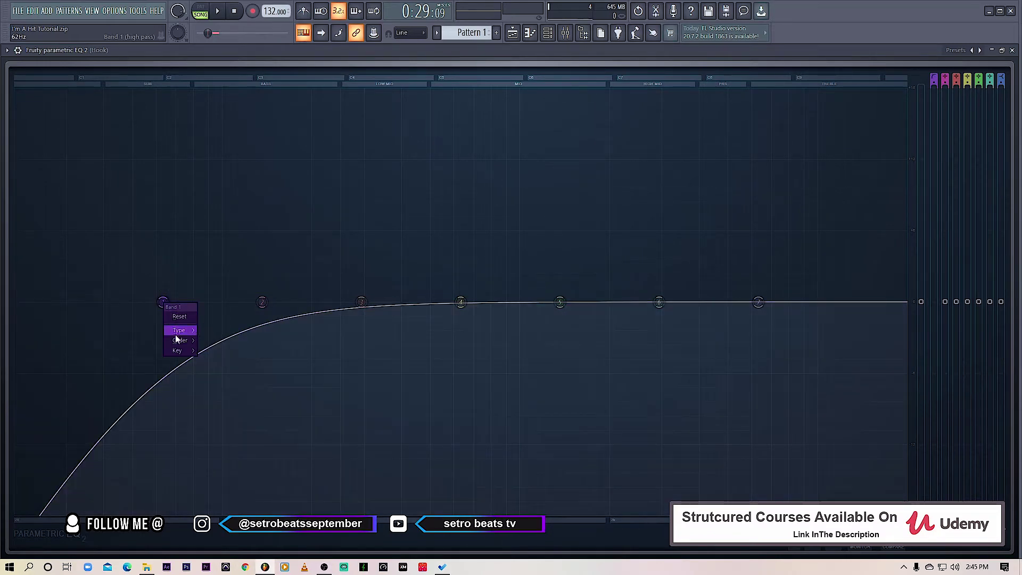
pyautogui.moveTo(178, 351)
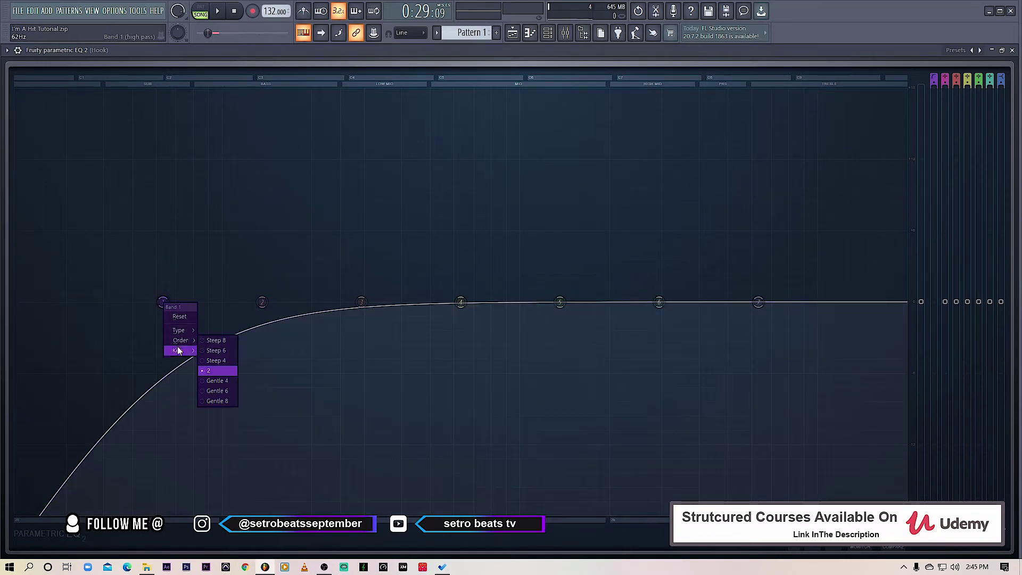
pyautogui.click(212, 350)
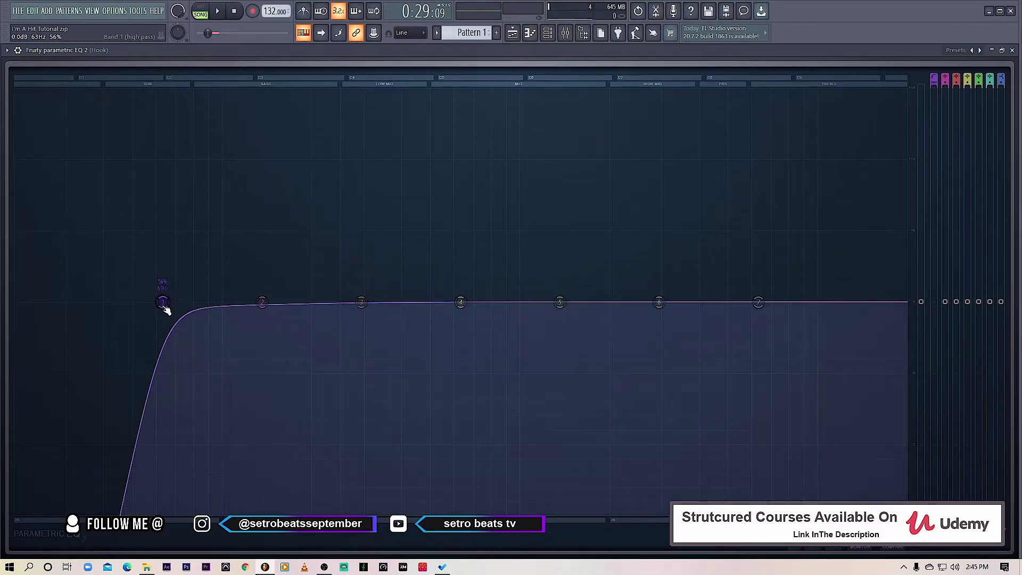
pyautogui.moveTo(165, 307); pyautogui.dragTo(293, 305)
pyautogui.press('space')
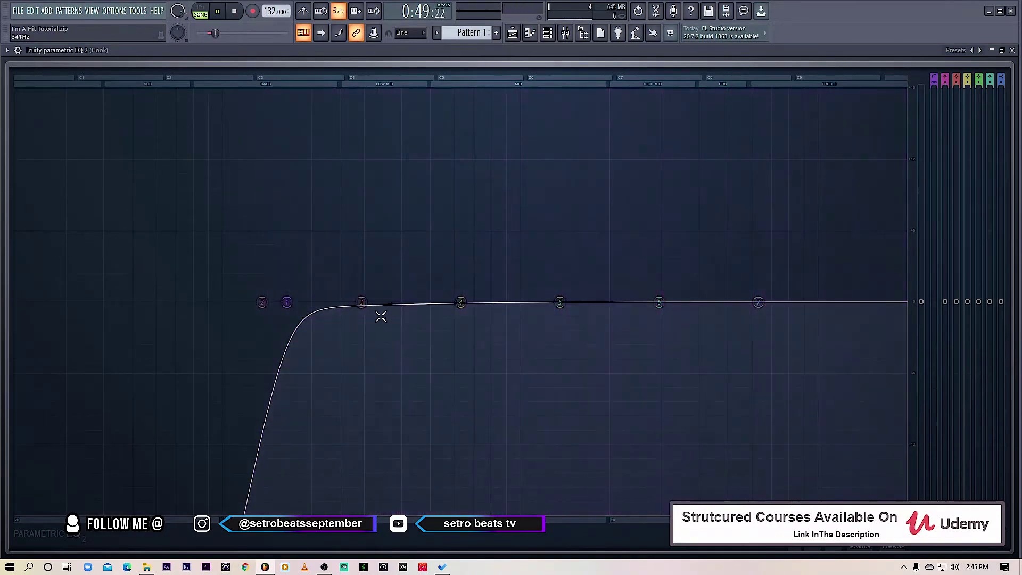
# Step: Fine-tune the band 1 high-pass cutoff to about 168 Hz while auditioning
pyautogui.moveTo(293, 312); pyautogui.dragTo(286, 302)
pyautogui.press('space')
pyautogui.press('space')
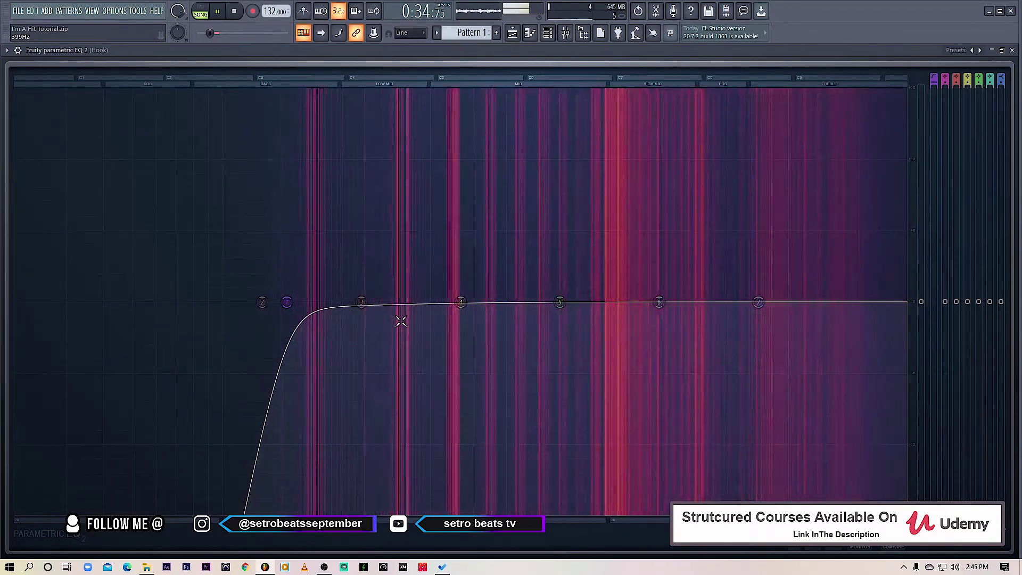
pyautogui.press('space')
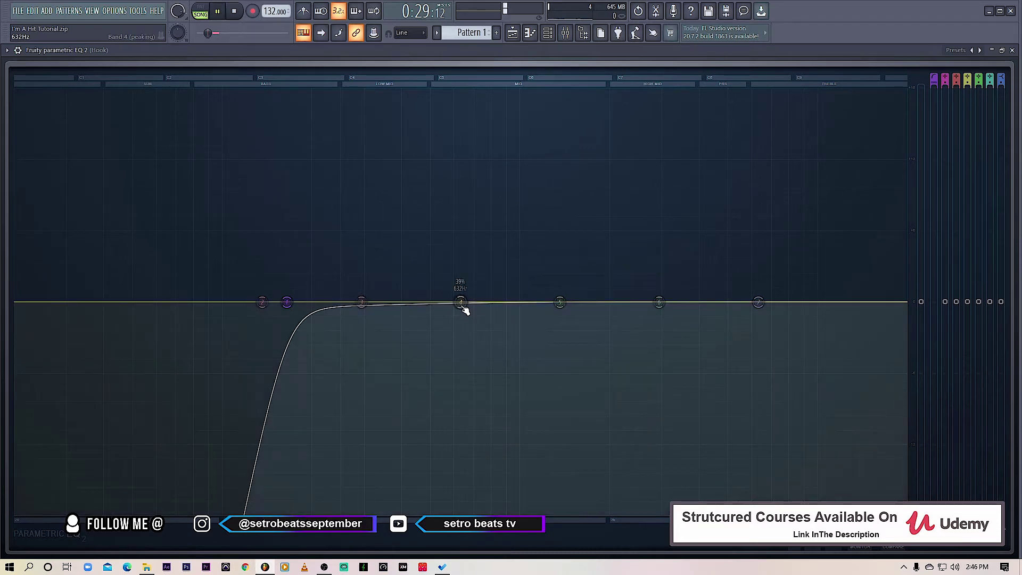
# Step: Boost band 4 into a tall, narrow peak and sweep it to about 833 Hz
pyautogui.moveTo(461, 303); pyautogui.dragTo(457, 177)
pyautogui.press('space')
pyautogui.scroll(-5, 458, 184)
pyautogui.scroll(6, 458, 186)
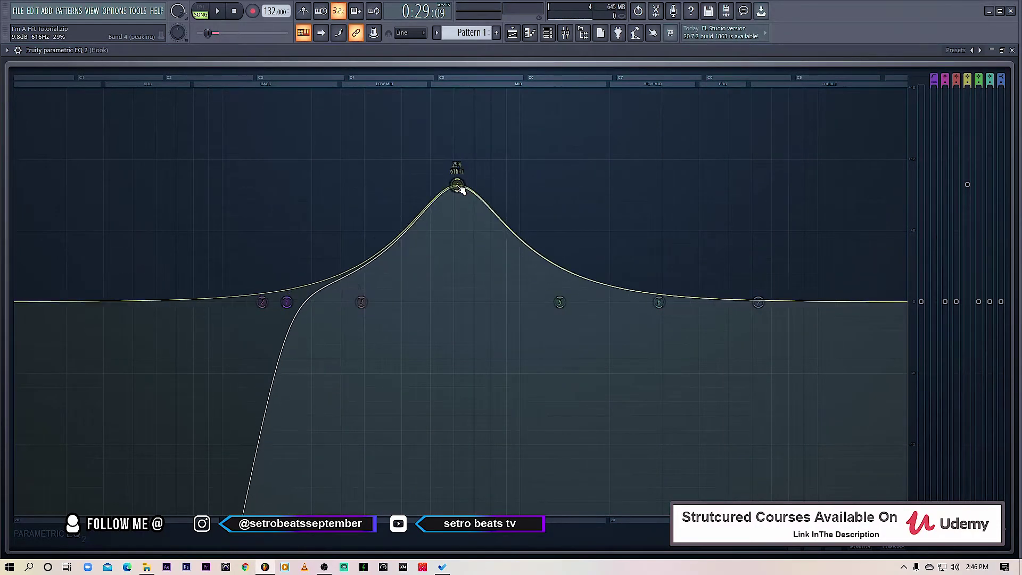
pyautogui.scroll(-8, 458, 186)
pyautogui.scroll(-3, 458, 186)
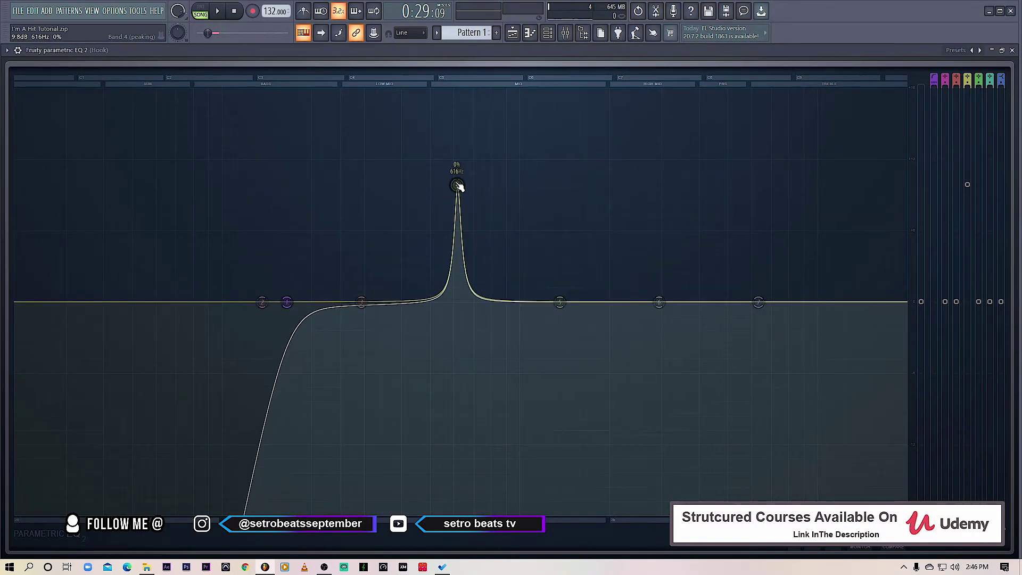
pyautogui.scroll(3, 457, 187)
pyautogui.moveTo(458, 186); pyautogui.dragTo(493, 272)
pyautogui.press('space')
pyautogui.scroll(-2, 457, 125)
# Step: Reset band 4 to flat, then sweep band 3 and pull it into a 2.4 dB cut near 336 Hz
pyautogui.rightClick(494, 272)
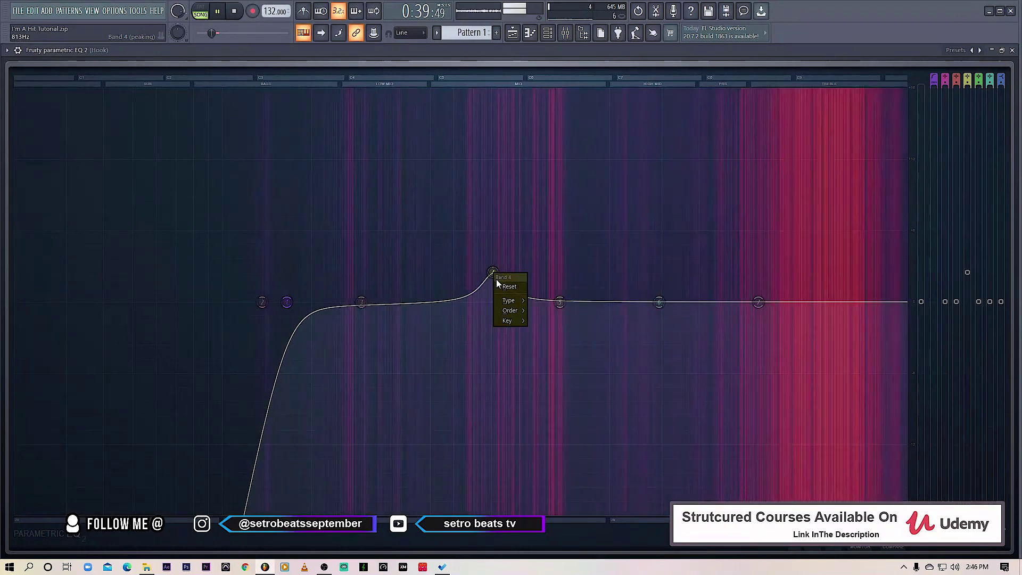
pyautogui.click(500, 287)
pyautogui.moveTo(362, 302); pyautogui.dragTo(377, 96)
pyautogui.scroll(-2, 387, 98)
pyautogui.scroll(2, 387, 98)
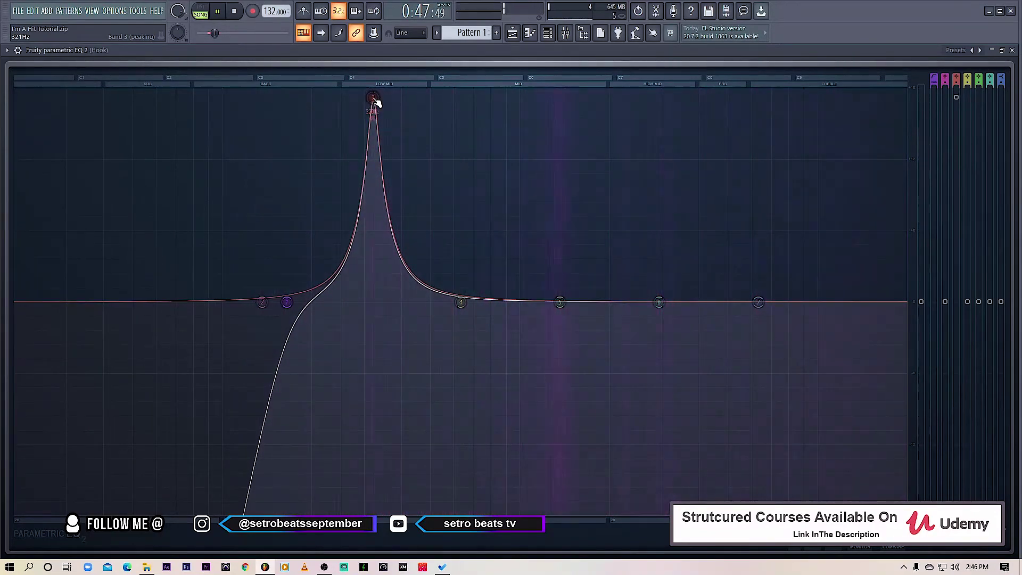
pyautogui.moveTo(375, 101); pyautogui.dragTo(378, 100)
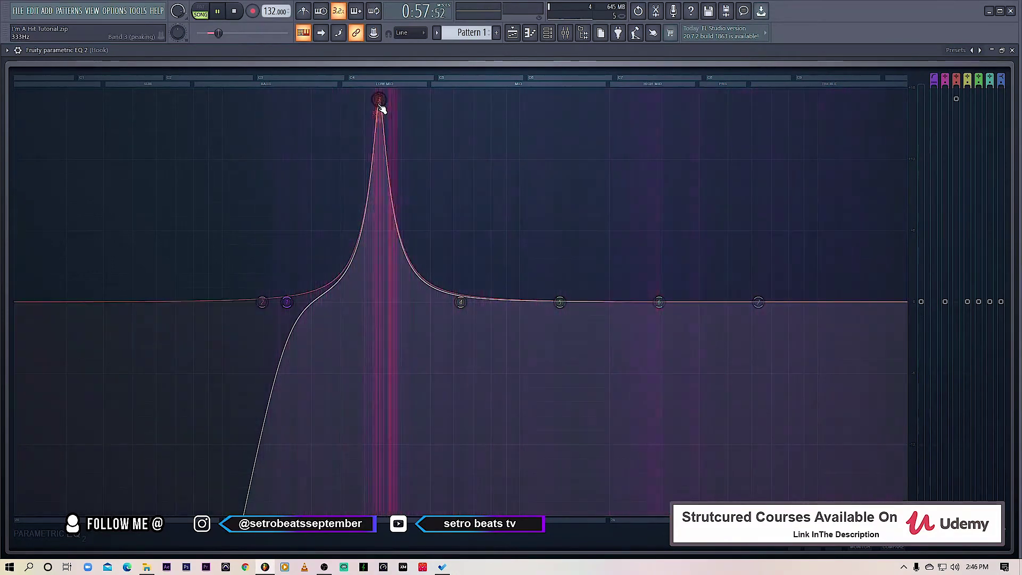
pyautogui.press('space')
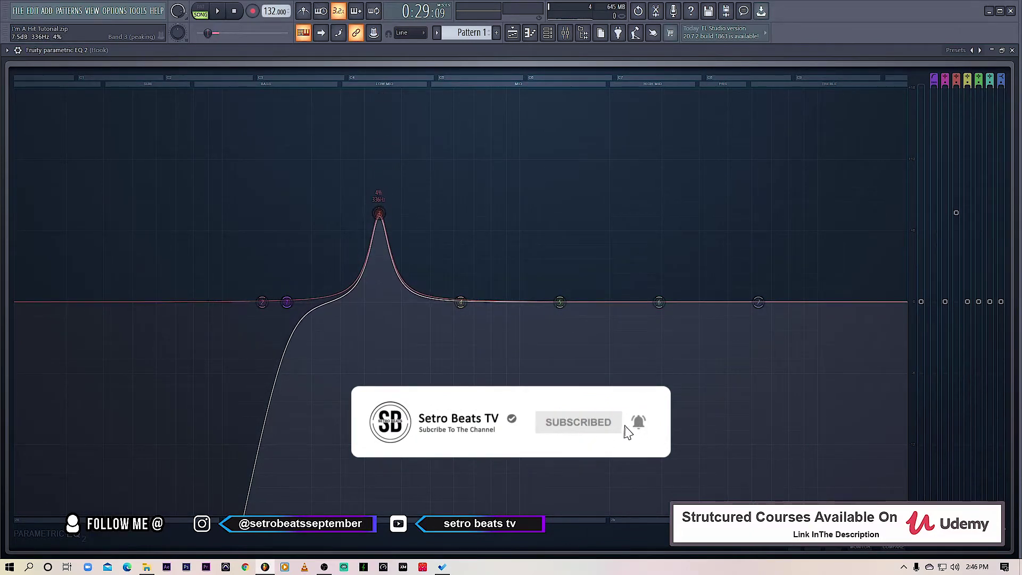
pyautogui.moveTo(379, 243); pyautogui.dragTo(379, 308)
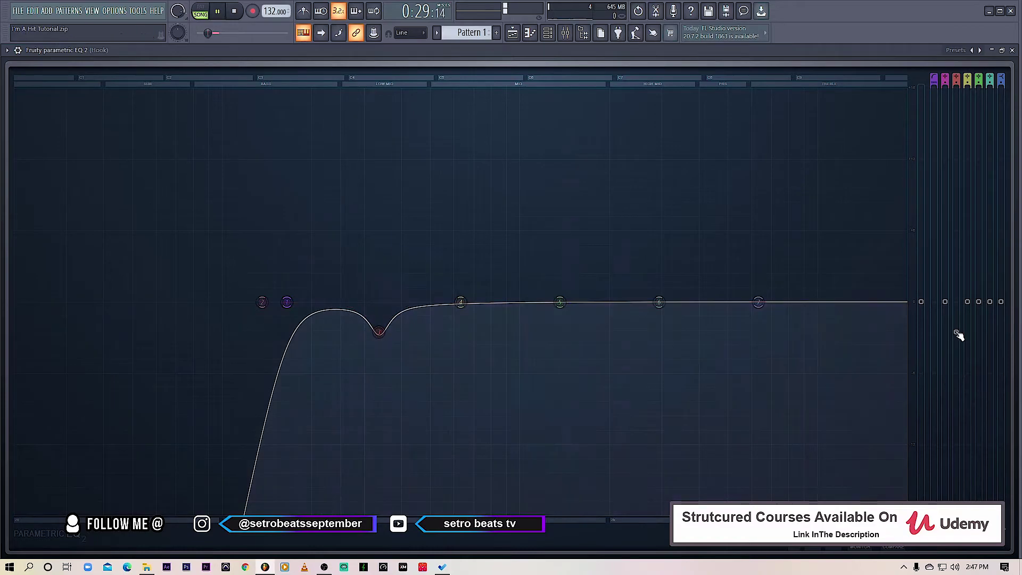
# Step: Raise band 4 into a narrow boost and sweep it down to about 439 Hz
pyautogui.press('space')
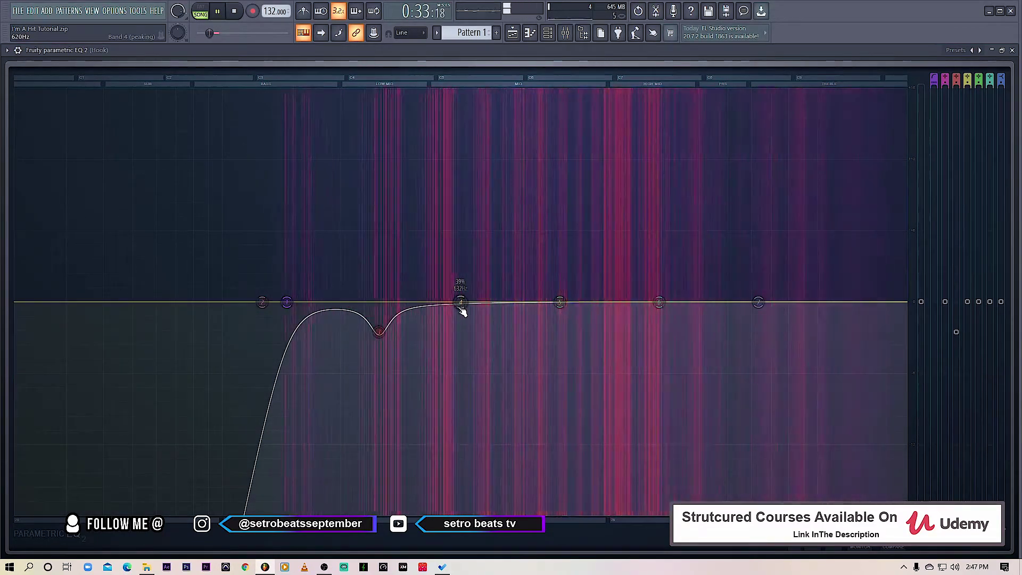
pyautogui.press('space')
pyautogui.moveTo(462, 305); pyautogui.dragTo(480, 289)
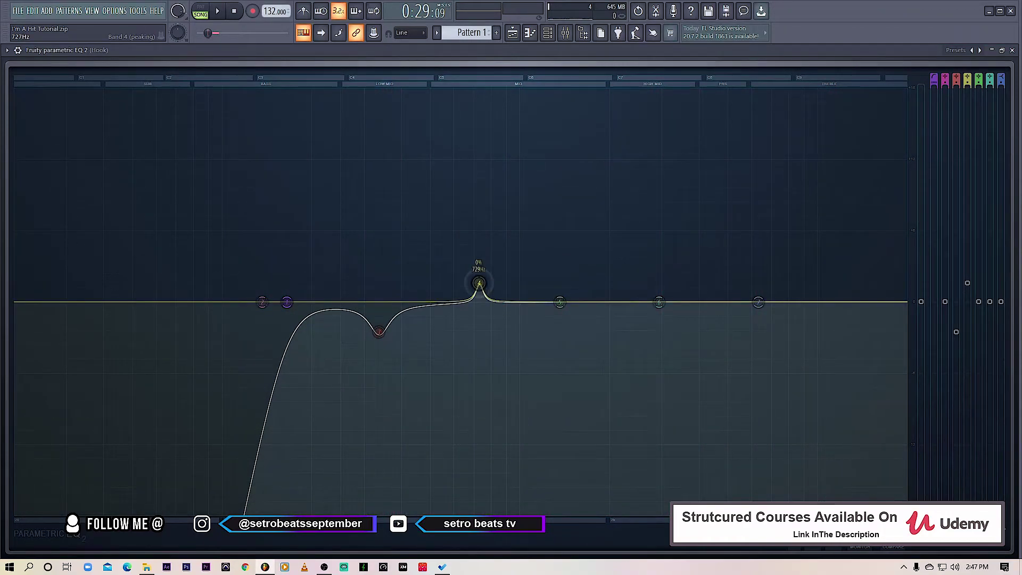
pyautogui.moveTo(464, 166); pyautogui.dragTo(447, 142)
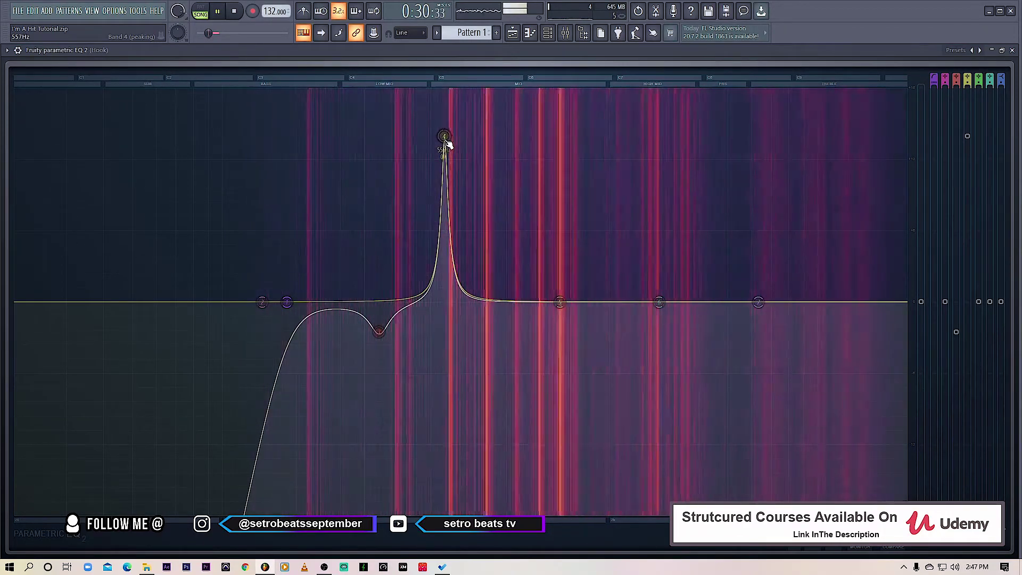
pyautogui.scroll(2, 447, 141)
pyautogui.scroll(-2, 447, 143)
pyautogui.moveTo(444, 137); pyautogui.dragTo(420, 92)
# Step: Nudge band 4 slightly higher, then pull it into a narrow cut near 513 Hz
pyautogui.scroll(1, 420, 92)
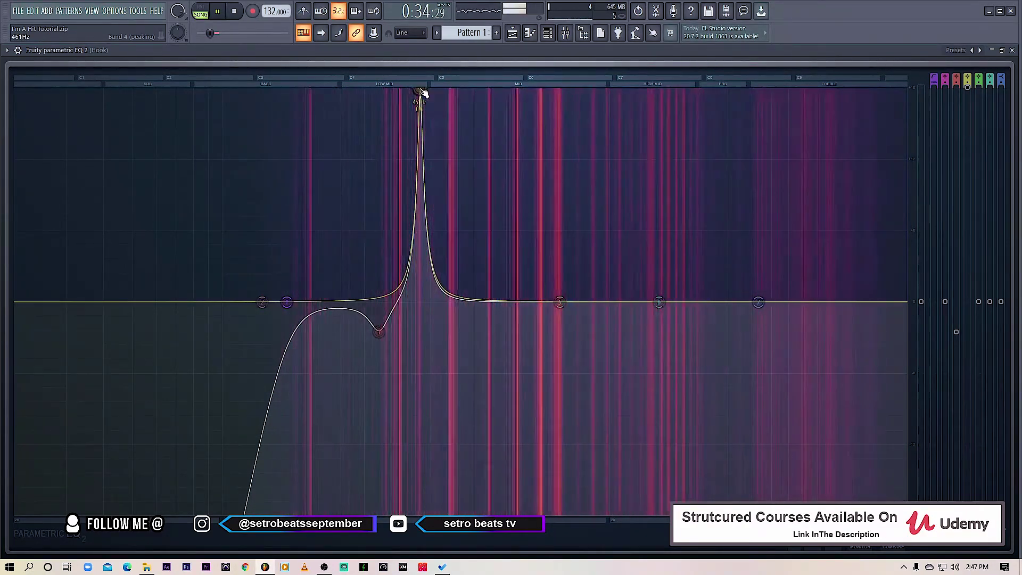
pyautogui.moveTo(424, 95); pyautogui.dragTo(428, 92)
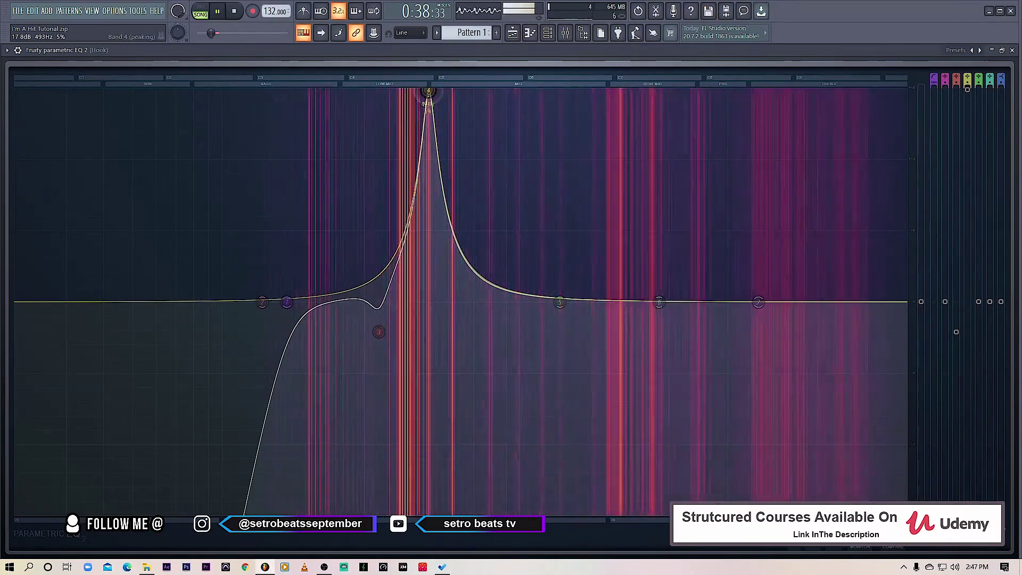
pyautogui.moveTo(428, 92); pyautogui.dragTo(430, 92)
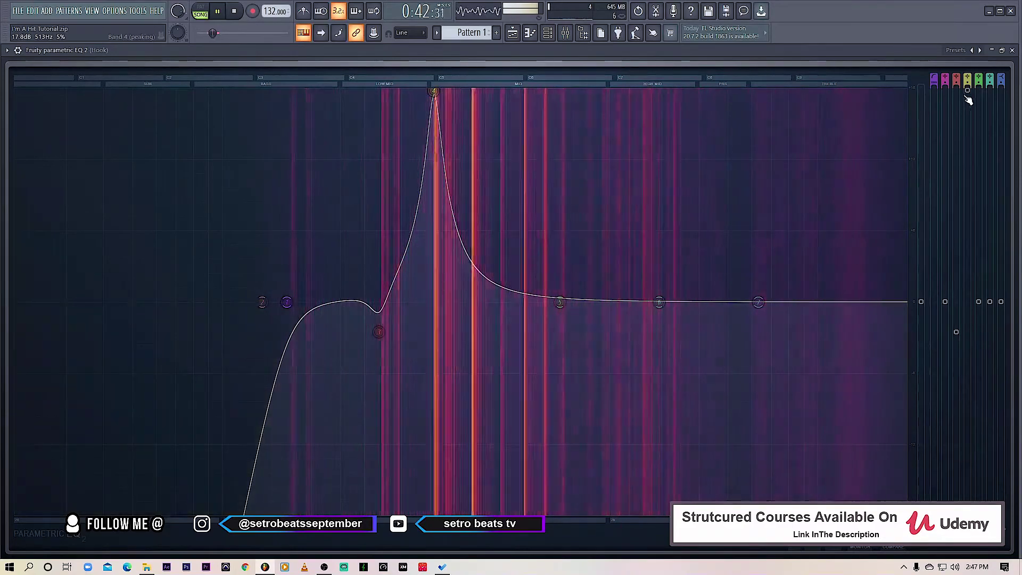
pyautogui.moveTo(968, 99); pyautogui.dragTo(968, 332)
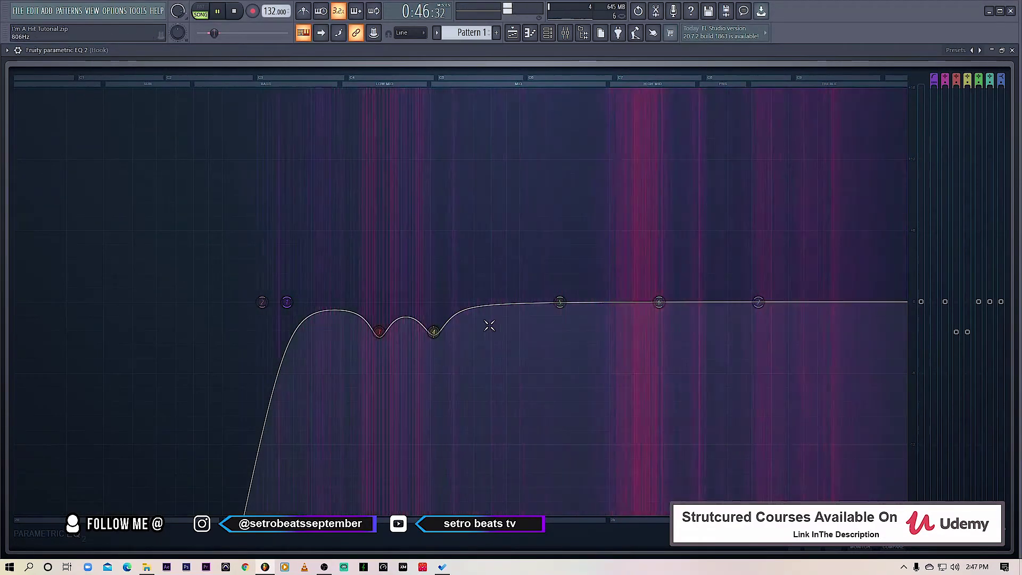
pyautogui.scroll(-3, 434, 332)
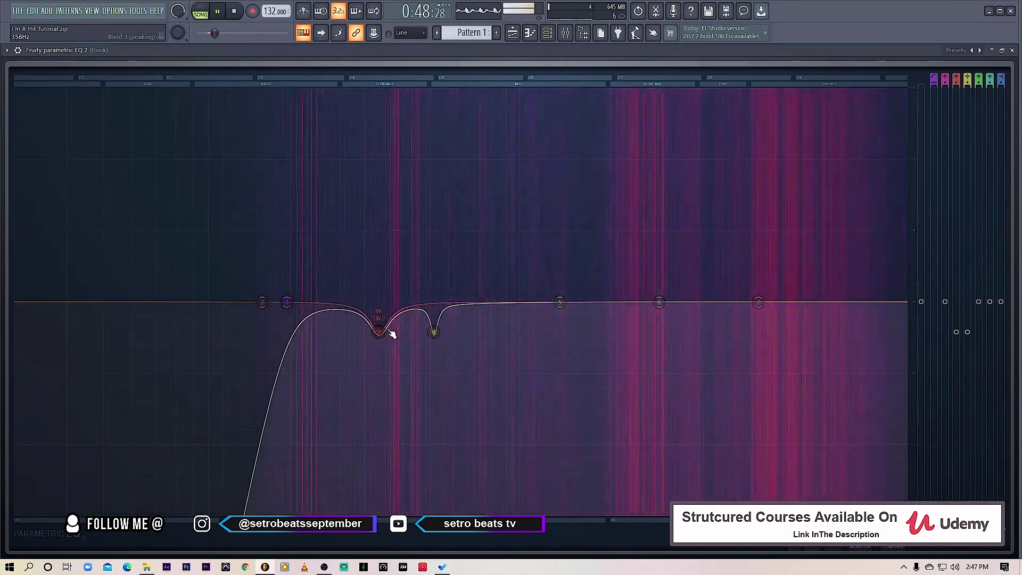
pyautogui.scroll(-3, 392, 334)
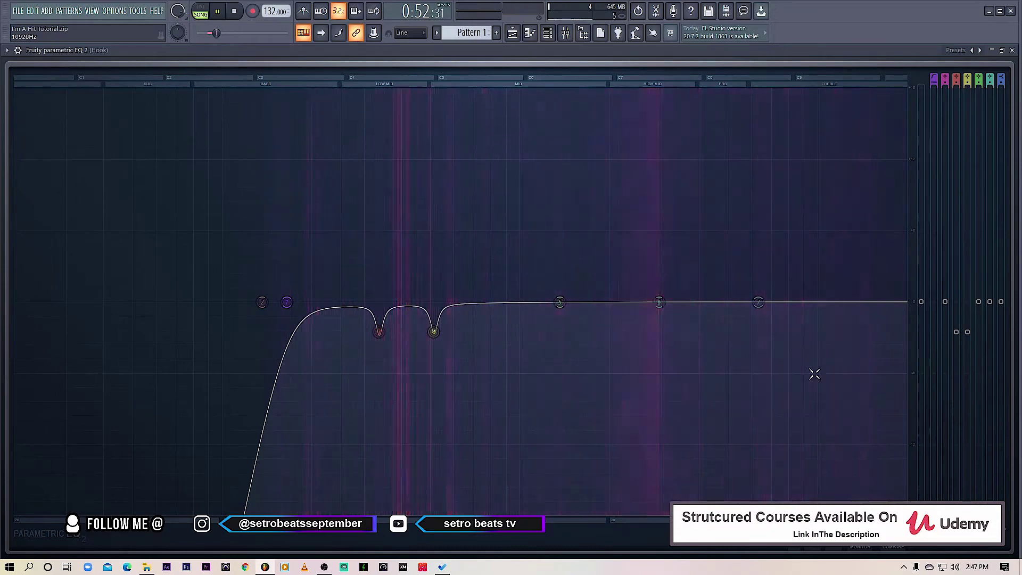
# Step: Set band 7 as a high shelf at about 8228 Hz with a gentle 1.1 dB lift
pyautogui.moveTo(763, 303); pyautogui.dragTo(783, 312)
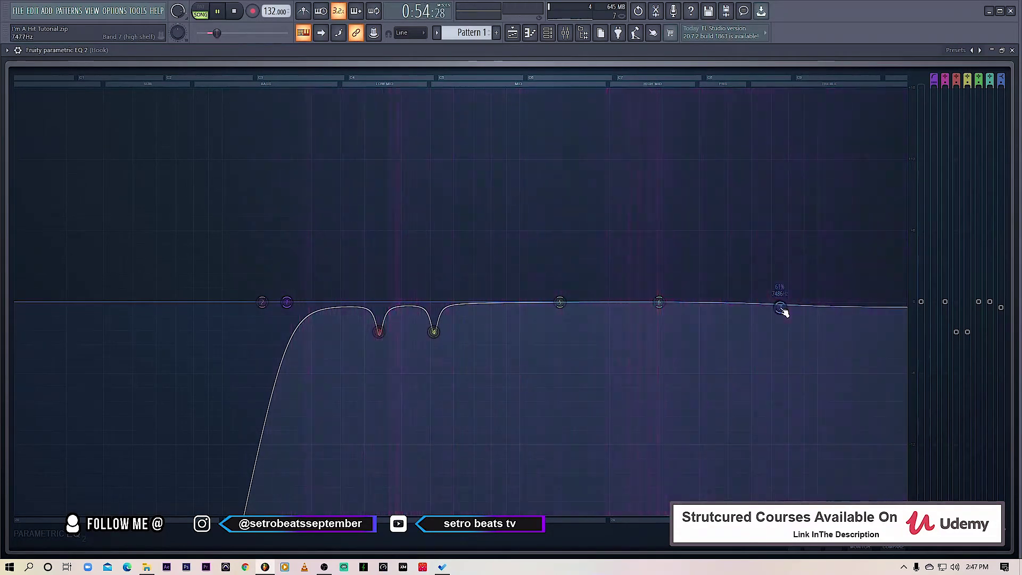
pyautogui.rightClick(783, 311)
pyautogui.moveTo(800, 336)
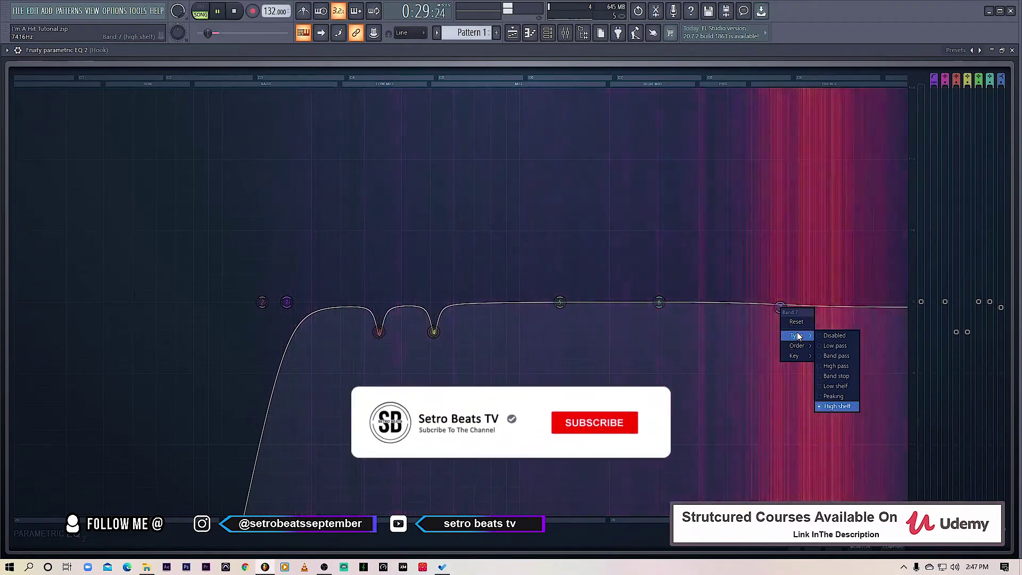
pyautogui.click(835, 366)
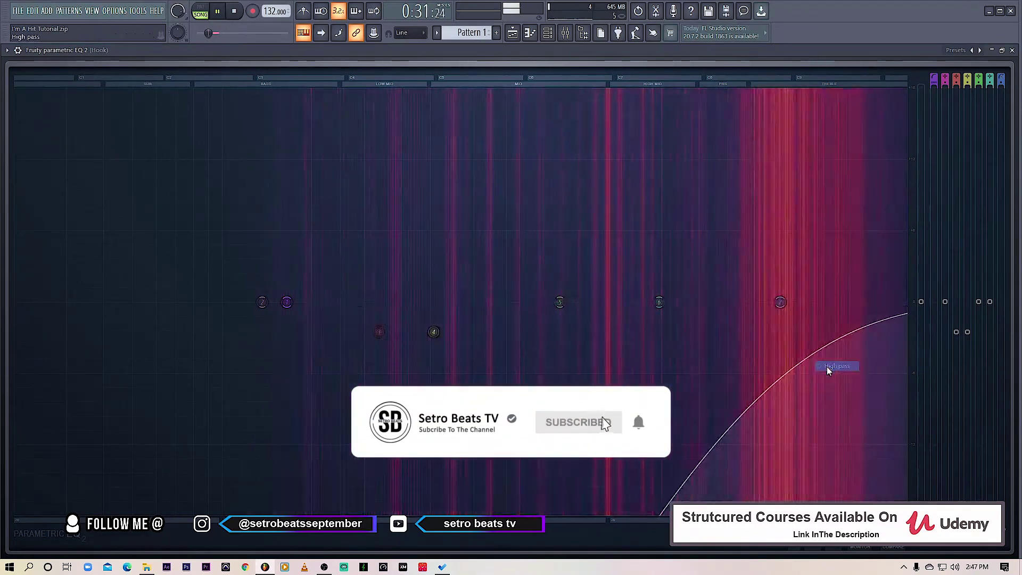
pyautogui.moveTo(788, 296); pyautogui.dragTo(796, 293)
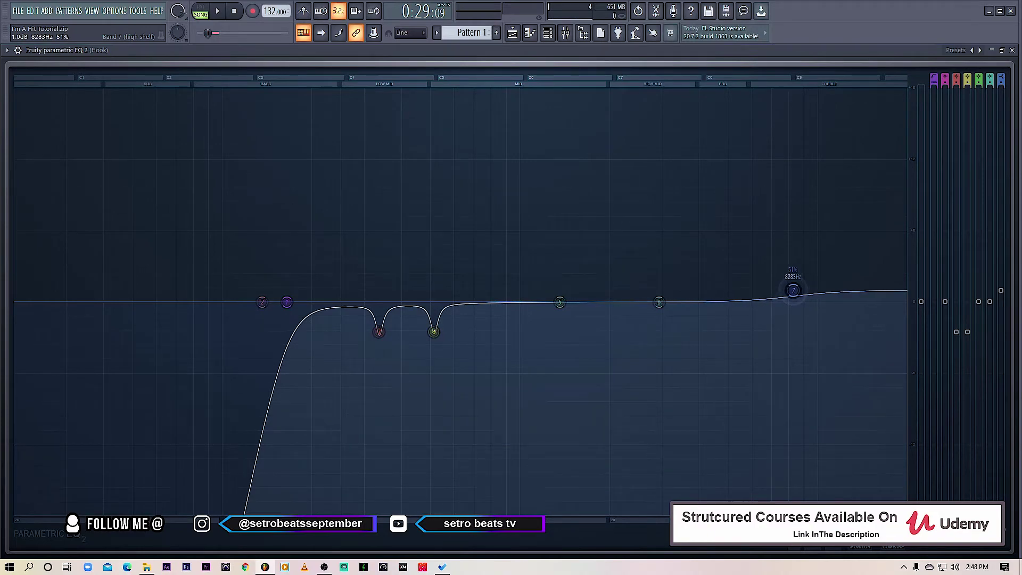
pyautogui.moveTo(804, 291)
pyautogui.mouseDown()
pyautogui.moveTo(790, 270)
pyautogui.moveTo(756, 256)
pyautogui.moveTo(801, 176)
pyautogui.moveTo(845, 237)
pyautogui.moveTo(826, 263)
pyautogui.moveTo(838, 277)
pyautogui.moveTo(785, 285)
pyautogui.moveTo(794, 290)
pyautogui.mouseUp()
pyautogui.scroll(-2, 785, 292)
pyautogui.press('space')
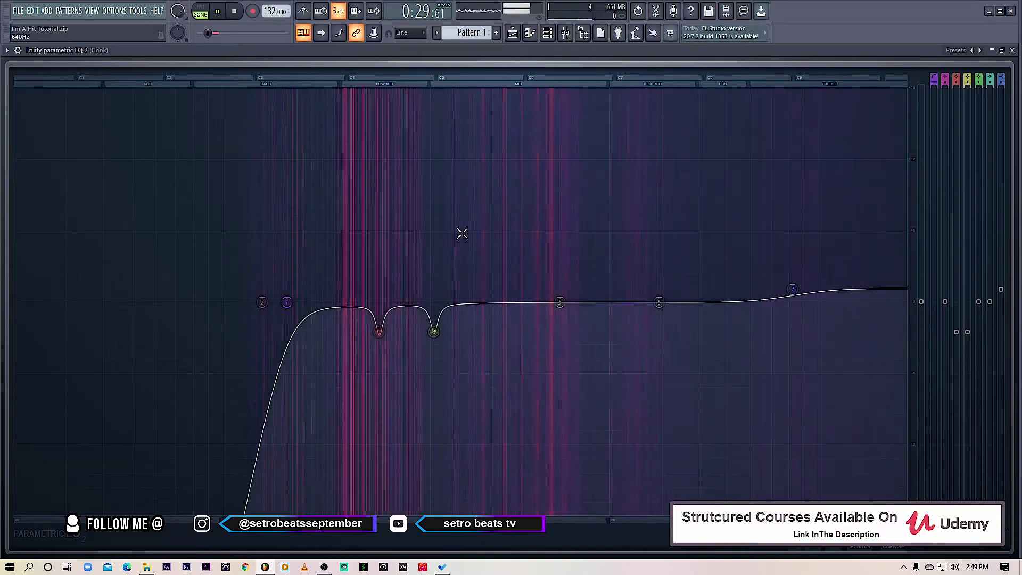
# Step: Close the EQ window and play the song back from the mixer, then stop
pyautogui.click(1012, 50)
pyautogui.press('space')
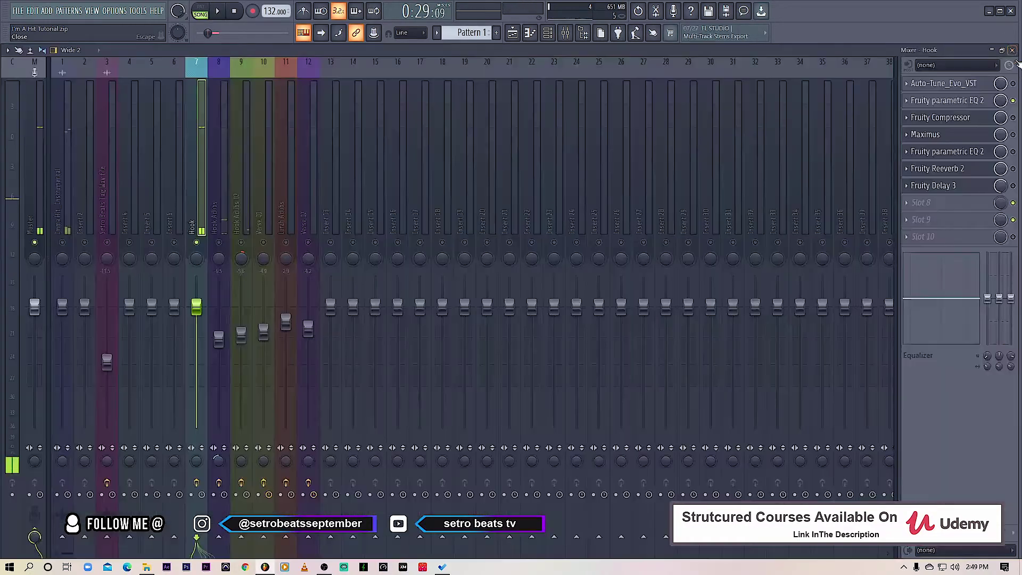
pyautogui.press('space')
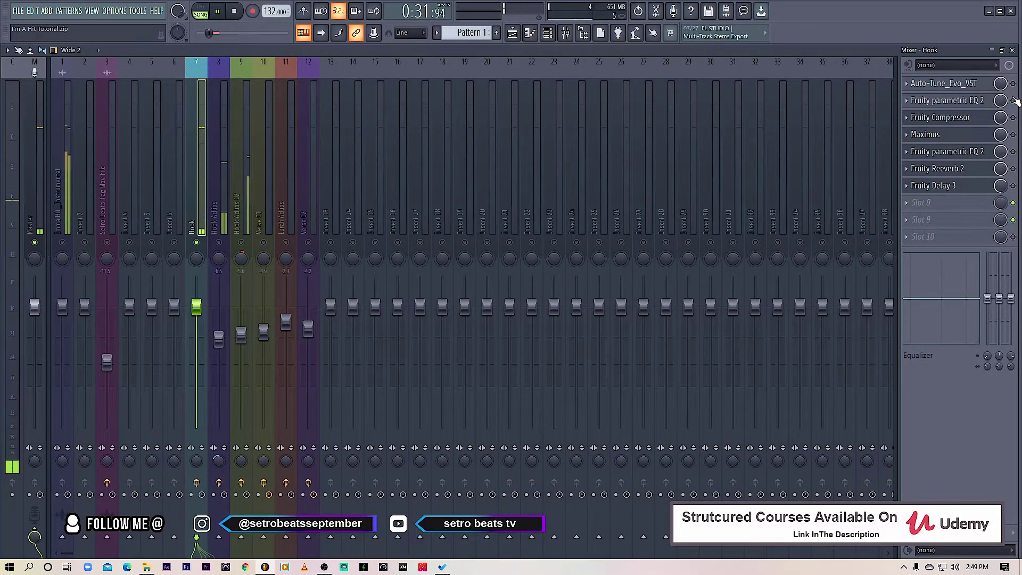
pyautogui.press('space')
pyautogui.press('space')
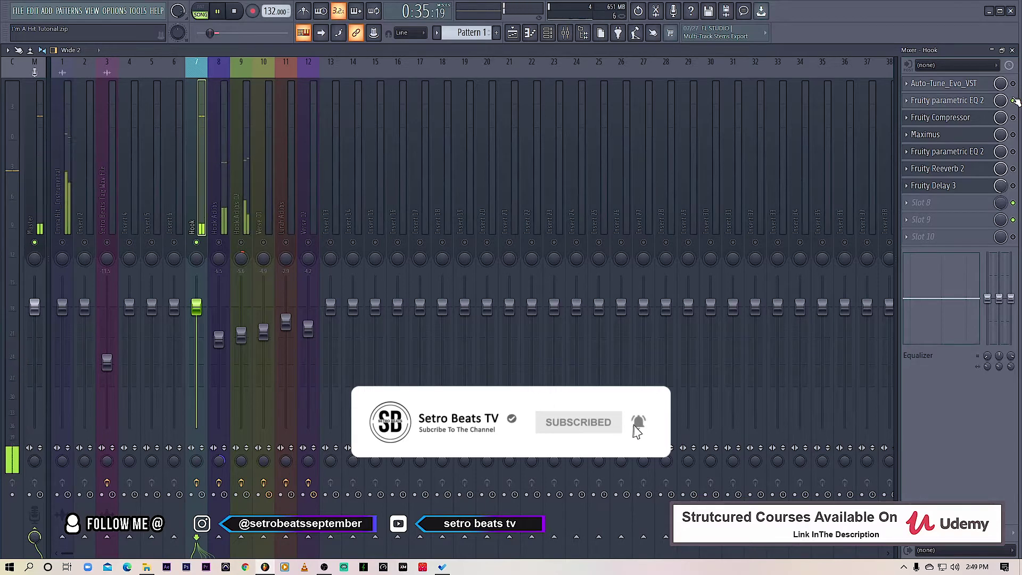
pyautogui.press('space')
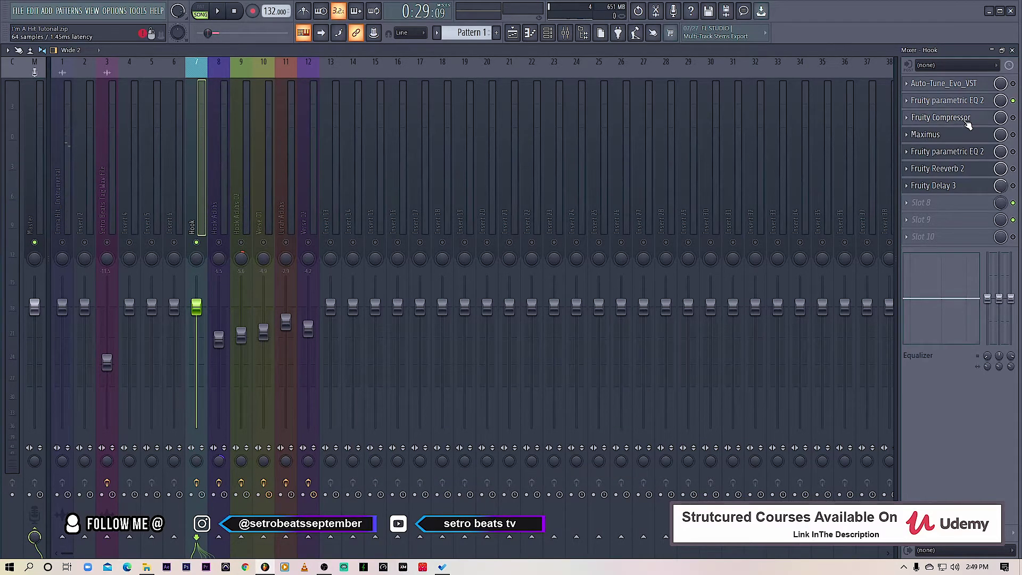
# Step: Open the Hook's Fruity Compressor and audition the song through it
pyautogui.click(966, 120)
pyautogui.click(1015, 118)
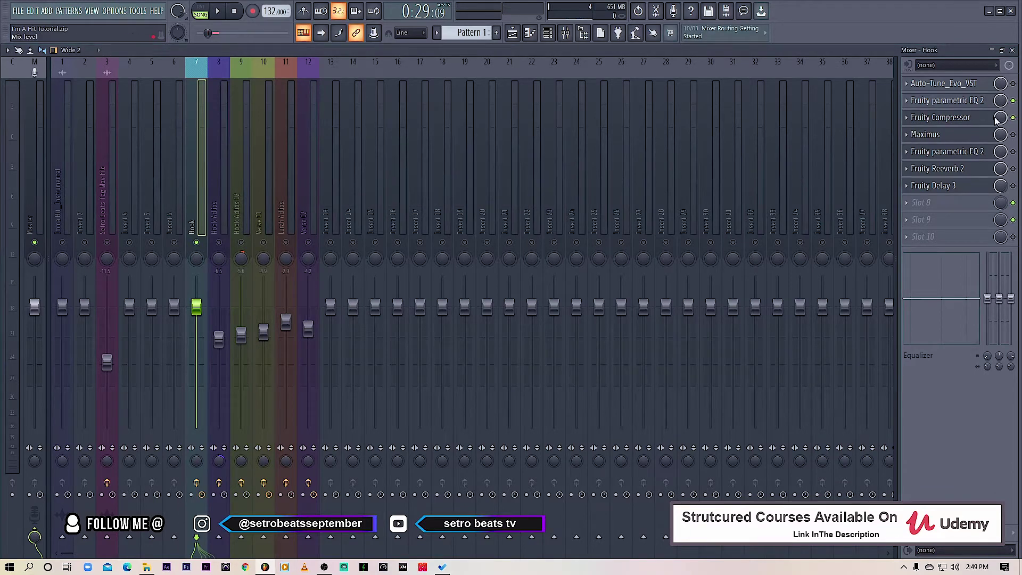
pyautogui.click(968, 119)
pyautogui.press('space')
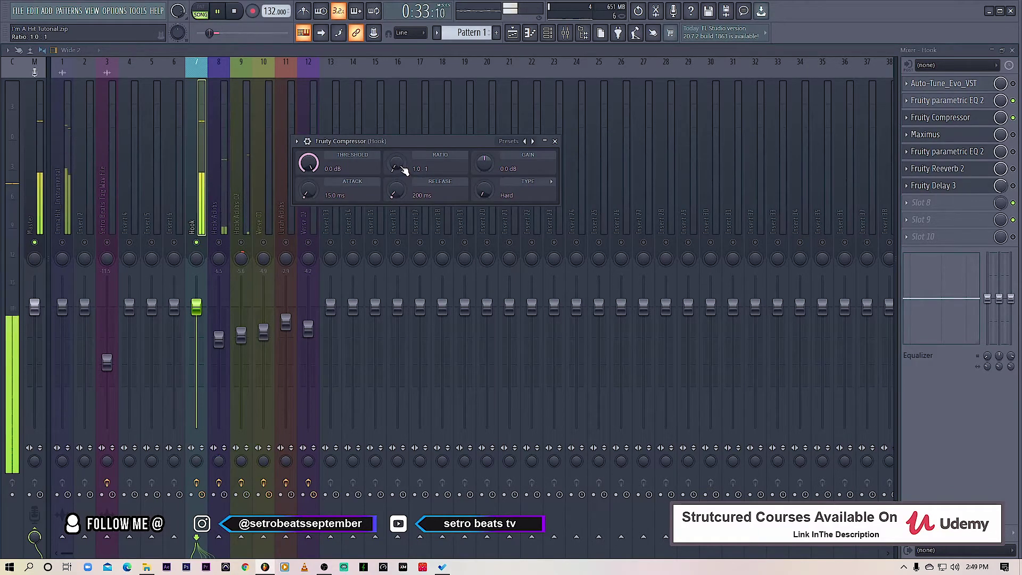
pyautogui.press('space')
# Step: Reposition the compressor window and lower the threshold to about -22.1 dB during playback
pyautogui.moveTo(417, 145); pyautogui.dragTo(433, 161)
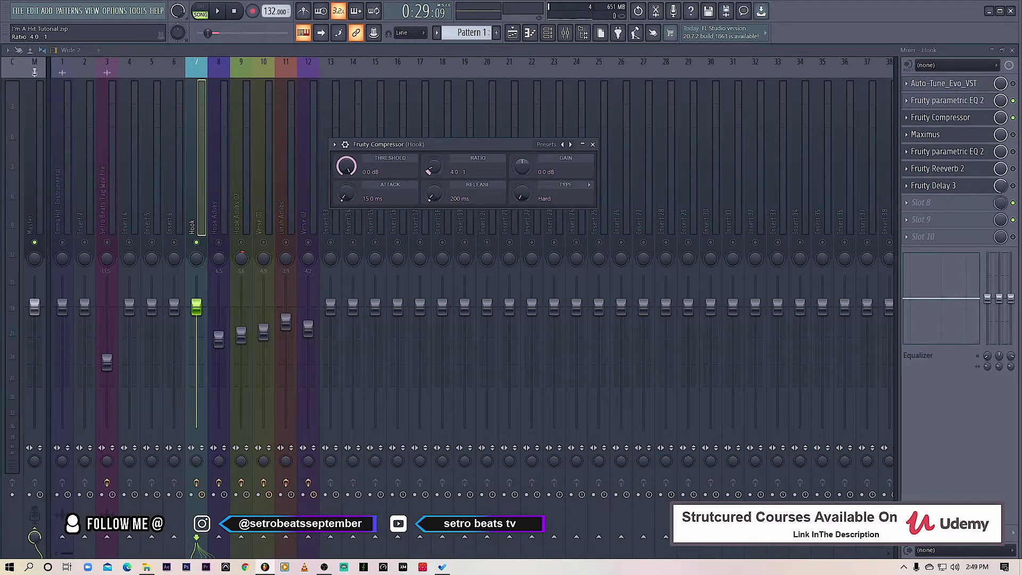
pyautogui.moveTo(440, 151); pyautogui.dragTo(476, 141)
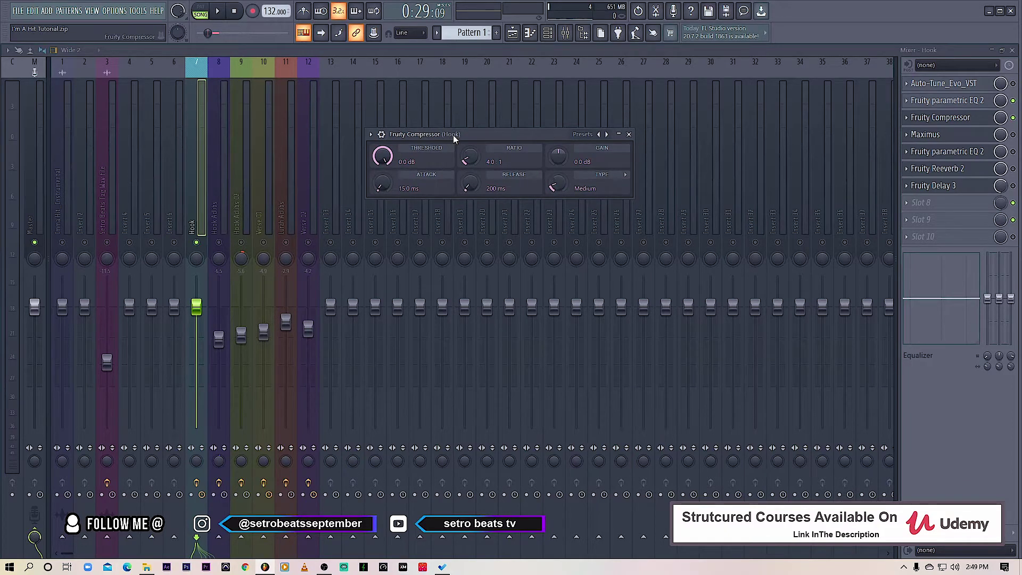
pyautogui.moveTo(454, 138); pyautogui.dragTo(487, 139)
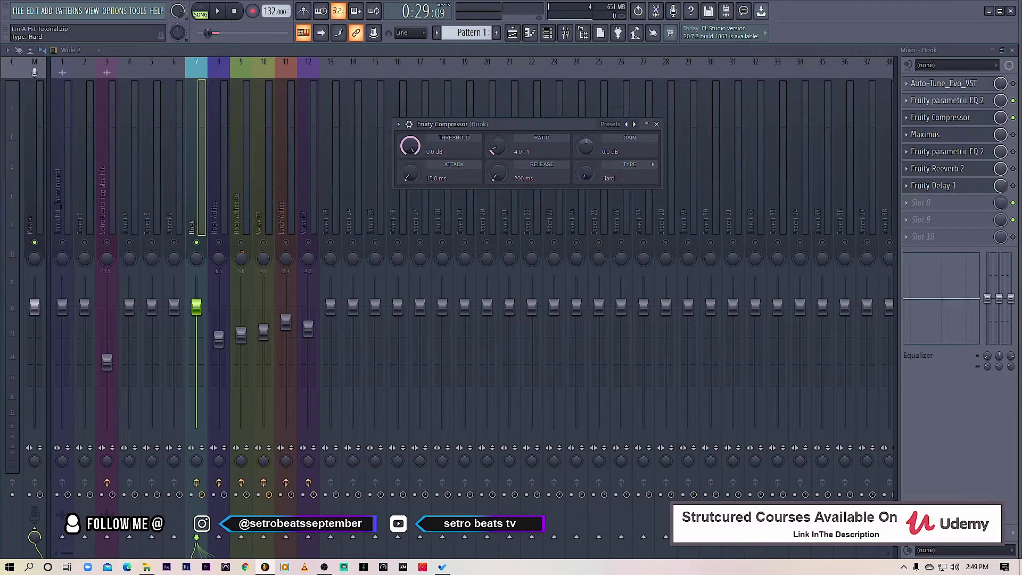
pyautogui.moveTo(562, 137); pyautogui.dragTo(575, 131)
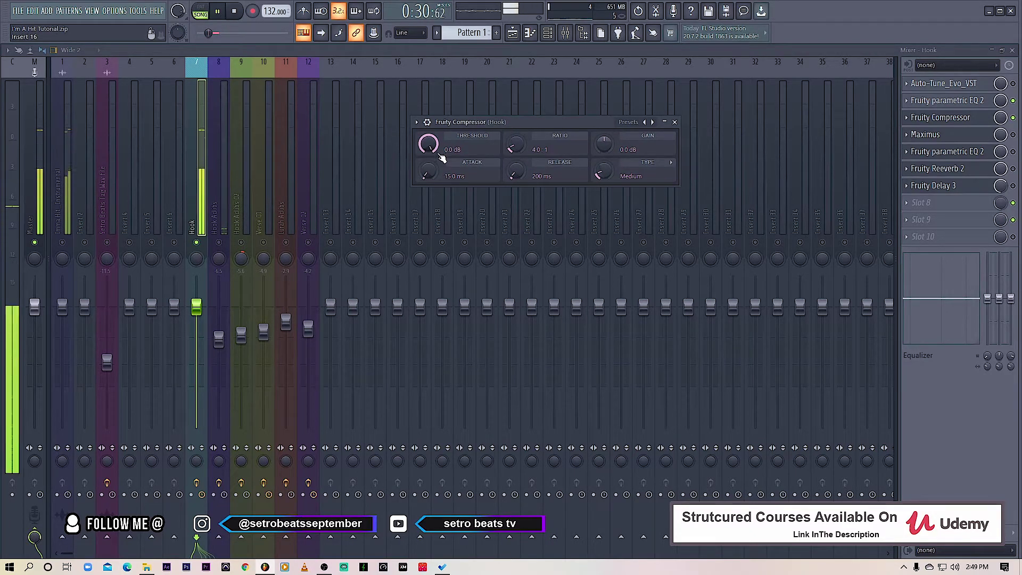
pyautogui.moveTo(532, 124); pyautogui.dragTo(499, 139)
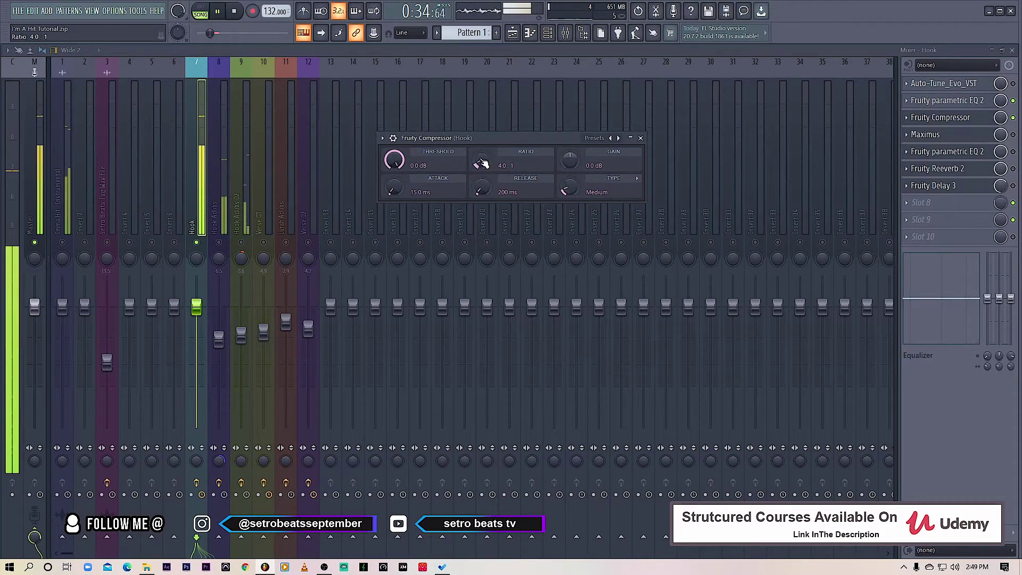
pyautogui.press('space')
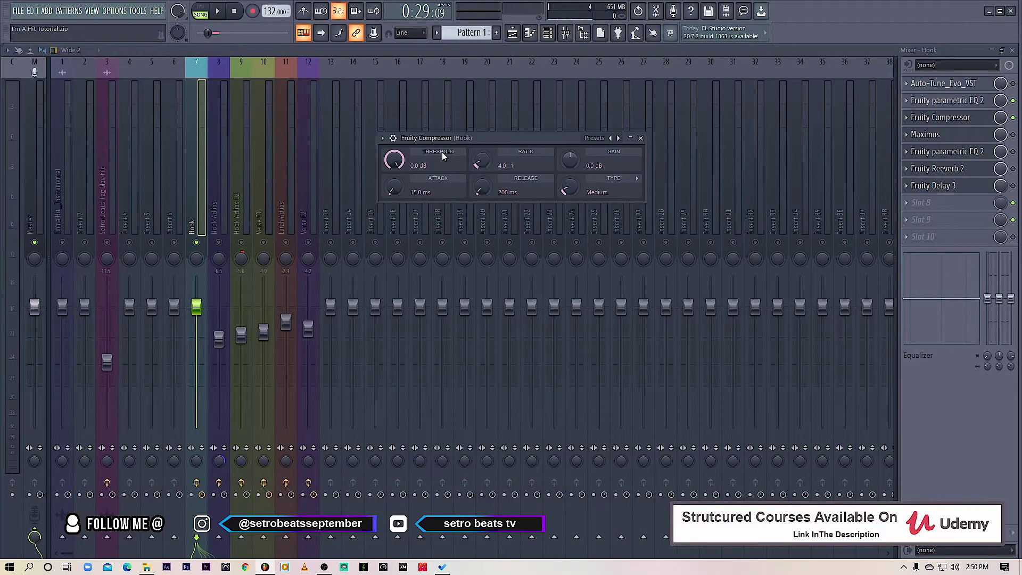
pyautogui.moveTo(485, 141); pyautogui.dragTo(513, 133)
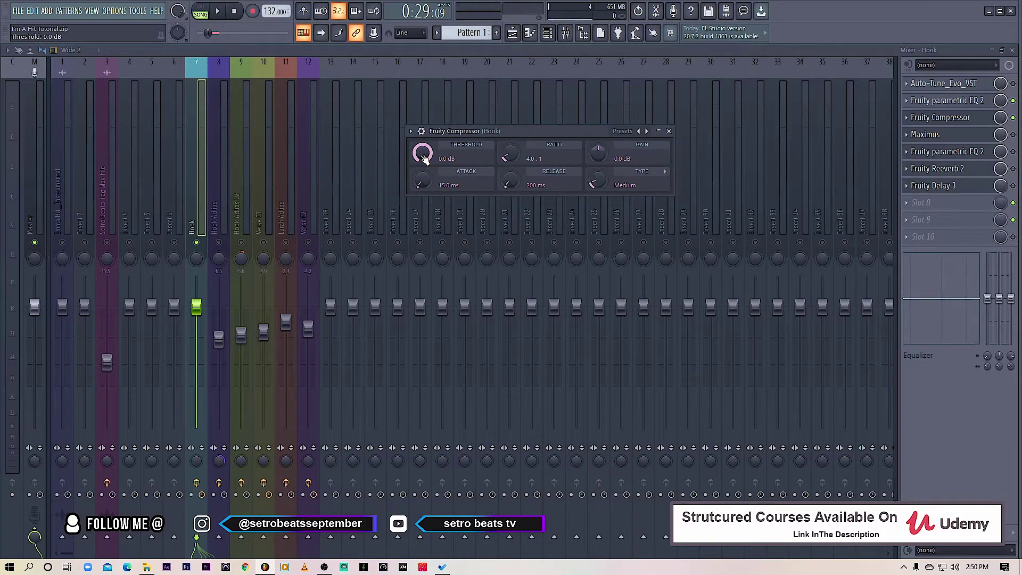
pyautogui.press('space')
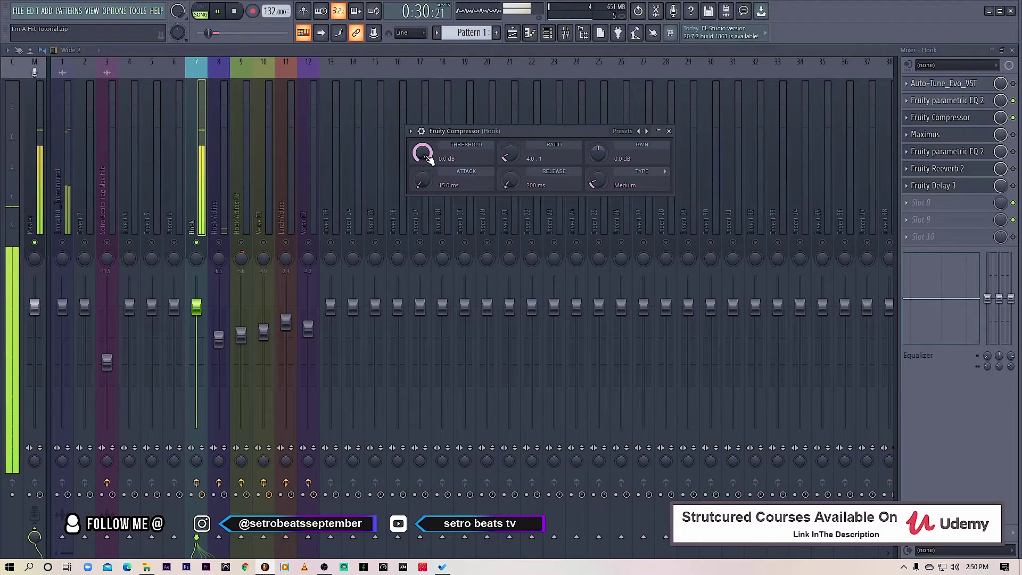
pyautogui.moveTo(425, 156); pyautogui.dragTo(424, 181)
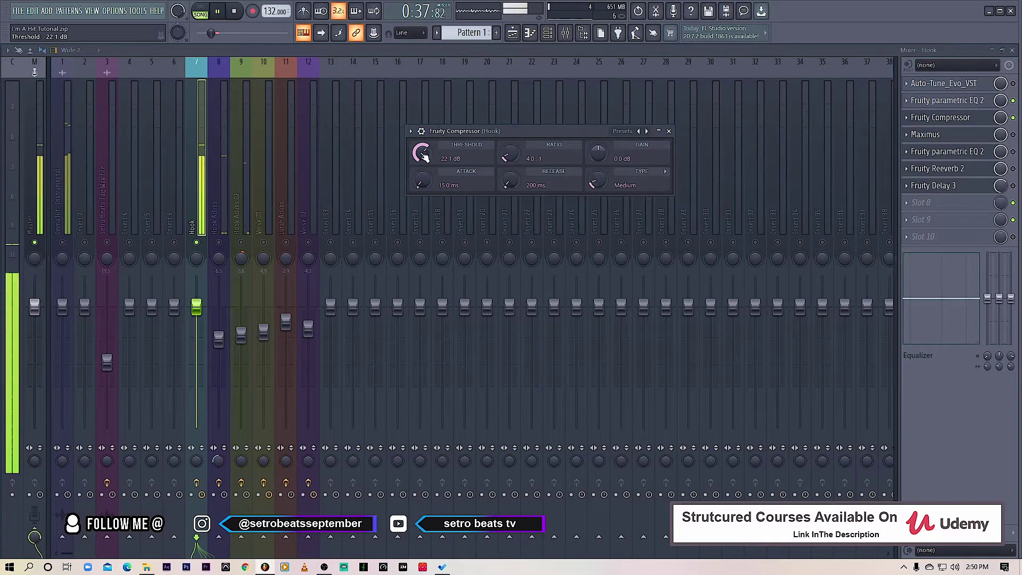
# Step: Reopen the compressor and ease its threshold from -22.1 dB to -21.2 dB while playing
pyautogui.click(953, 118)
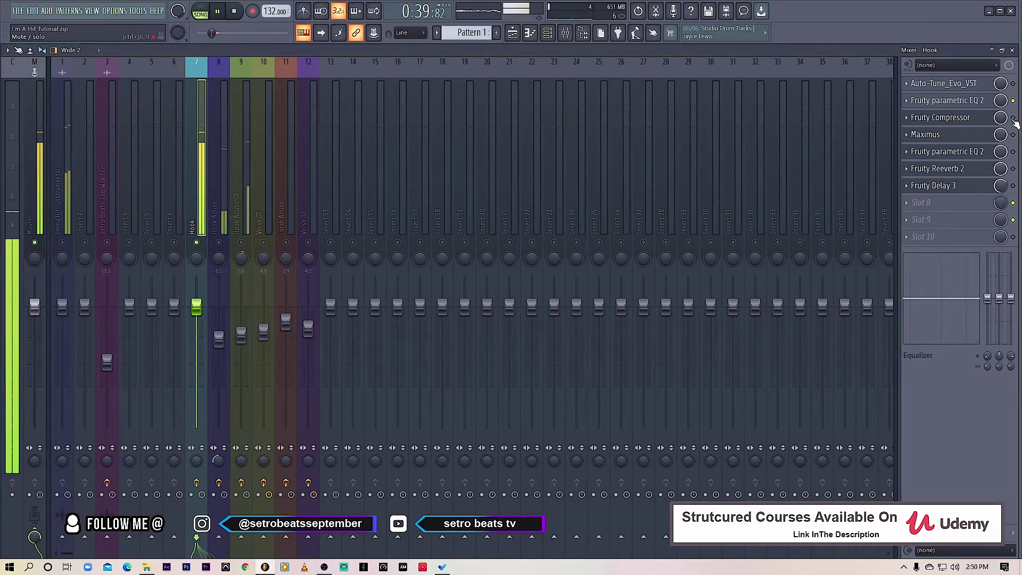
pyautogui.click(980, 118)
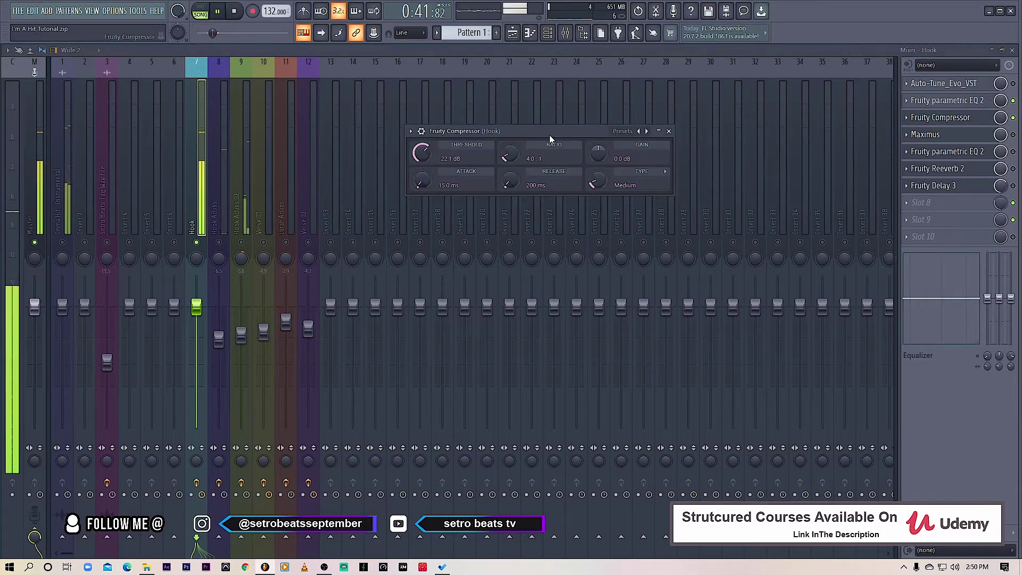
pyautogui.press('space')
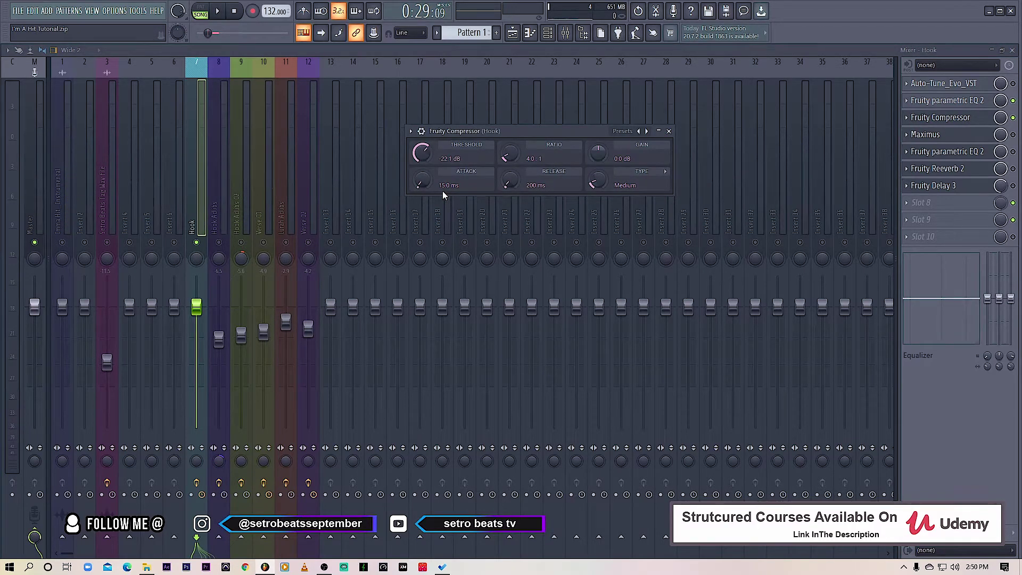
pyautogui.moveTo(546, 133)
pyautogui.mouseDown()
pyautogui.moveTo(522, 137)
pyautogui.moveTo(558, 135)
pyautogui.mouseUp()
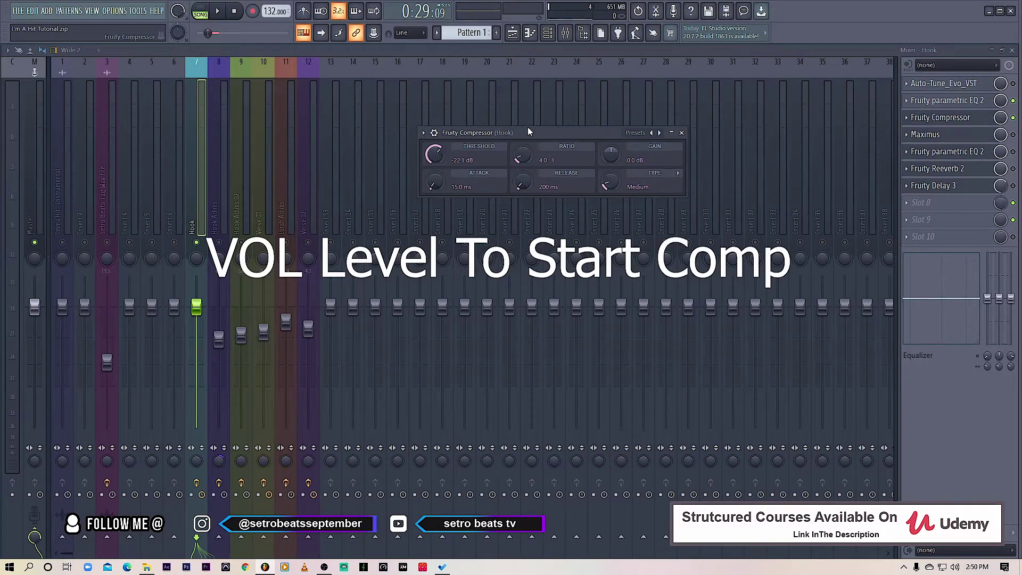
pyautogui.press('space')
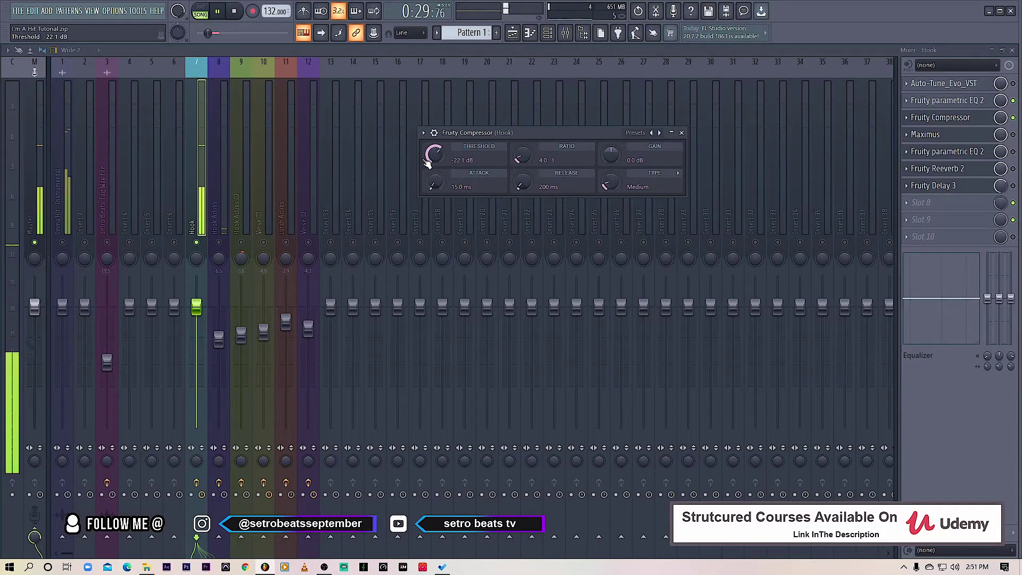
pyautogui.press('space')
pyautogui.moveTo(429, 155); pyautogui.dragTo(430, 153)
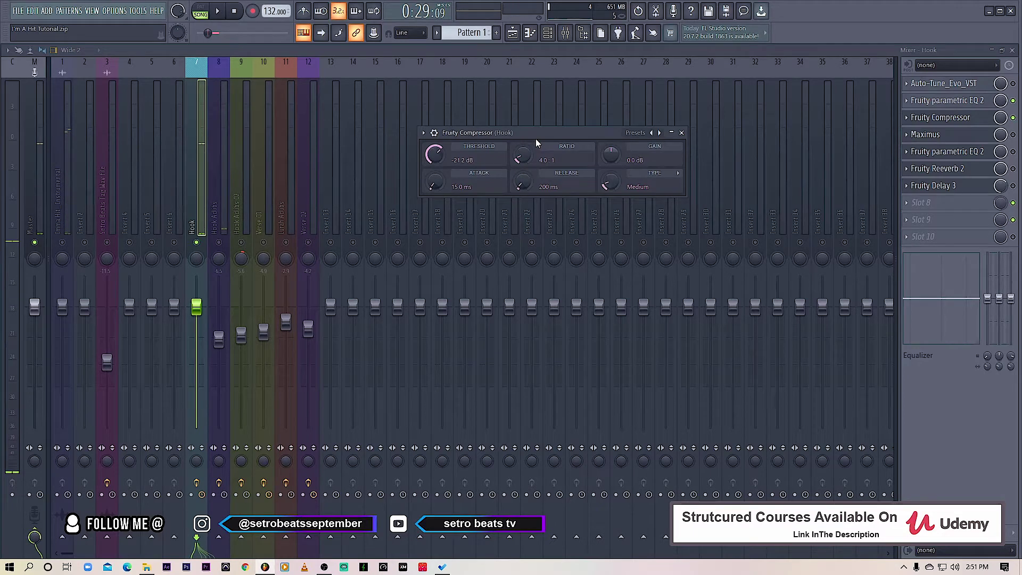
pyautogui.press('space')
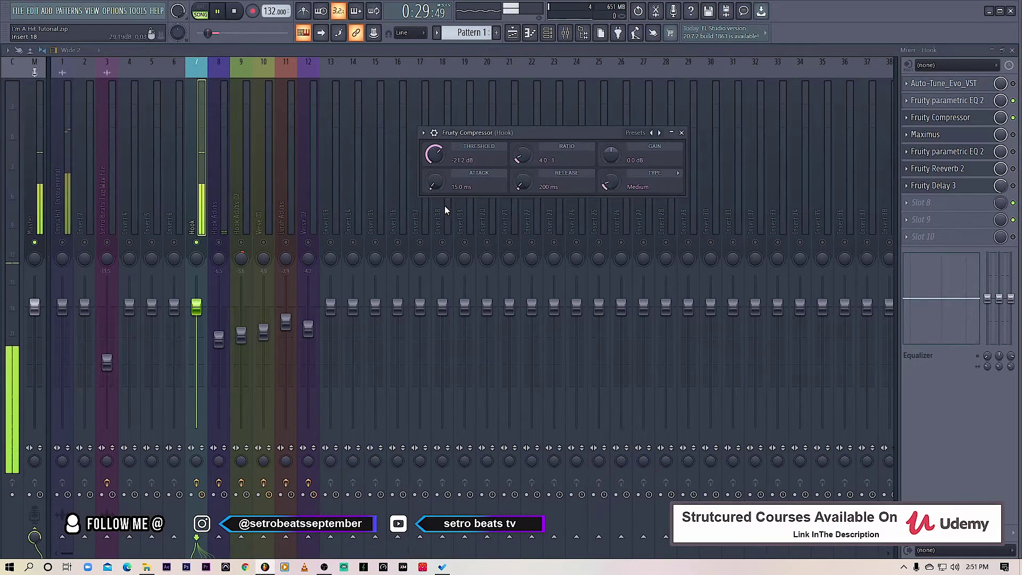
# Step: Set the Hook compressor attack to about 47.8 ms while auditioning the hook
pyautogui.press('space')
pyautogui.moveTo(442, 192); pyautogui.dragTo(442, 190)
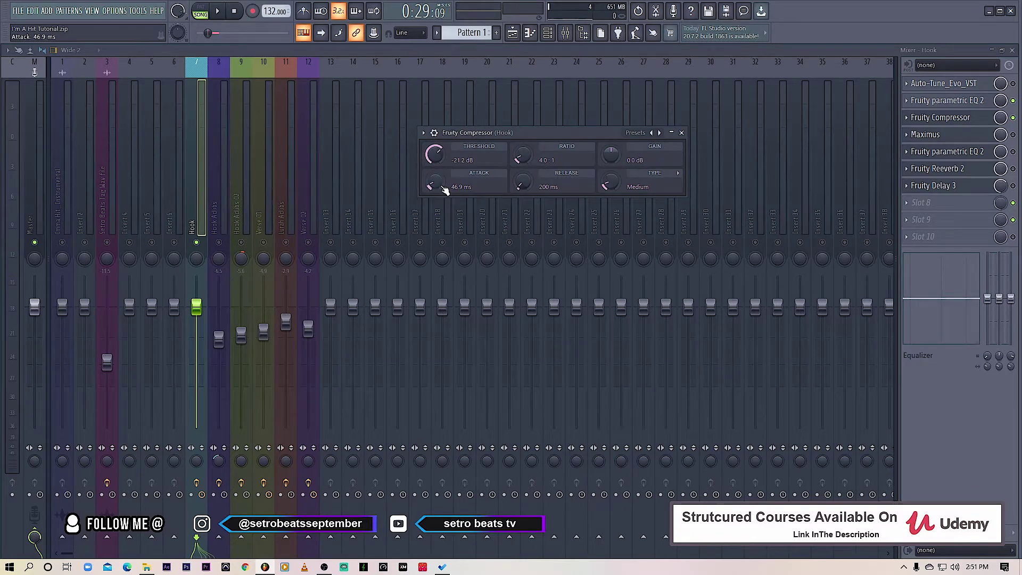
pyautogui.press('space')
pyautogui.moveTo(445, 191); pyautogui.dragTo(445, 192)
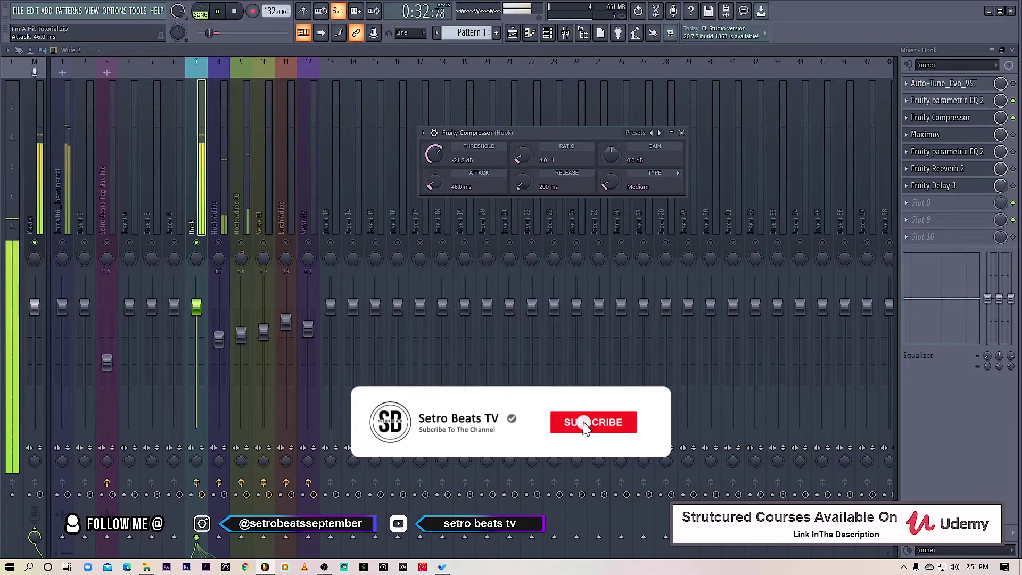
pyautogui.moveTo(438, 191); pyautogui.dragTo(438, 187)
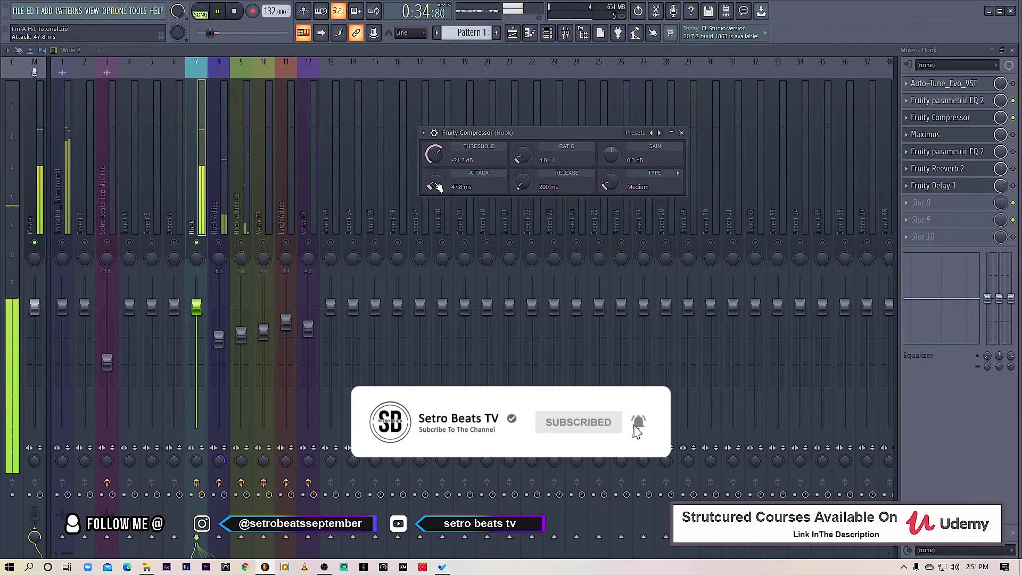
pyautogui.press('space')
# Step: Lengthen the compressor release to about 106 ms and lower the threshold to -23.1 dB
pyautogui.moveTo(522, 132); pyautogui.dragTo(488, 132)
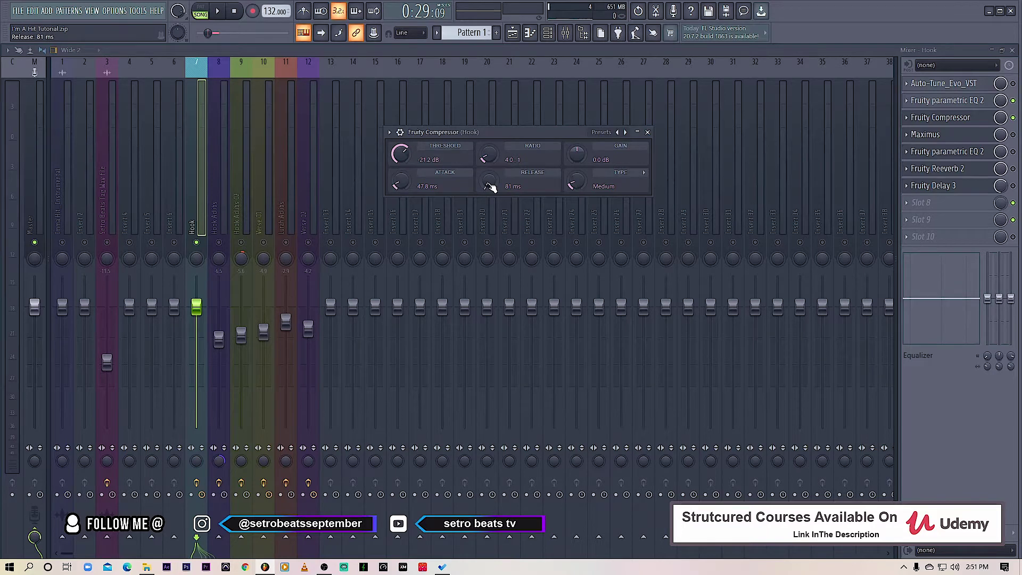
pyautogui.press('space')
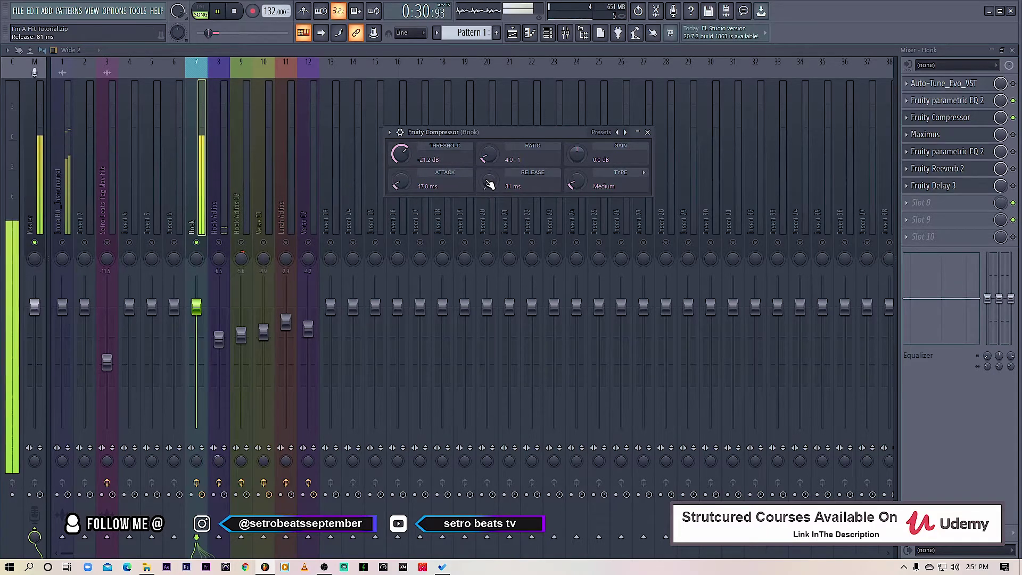
pyautogui.moveTo(488, 183); pyautogui.dragTo(488, 181)
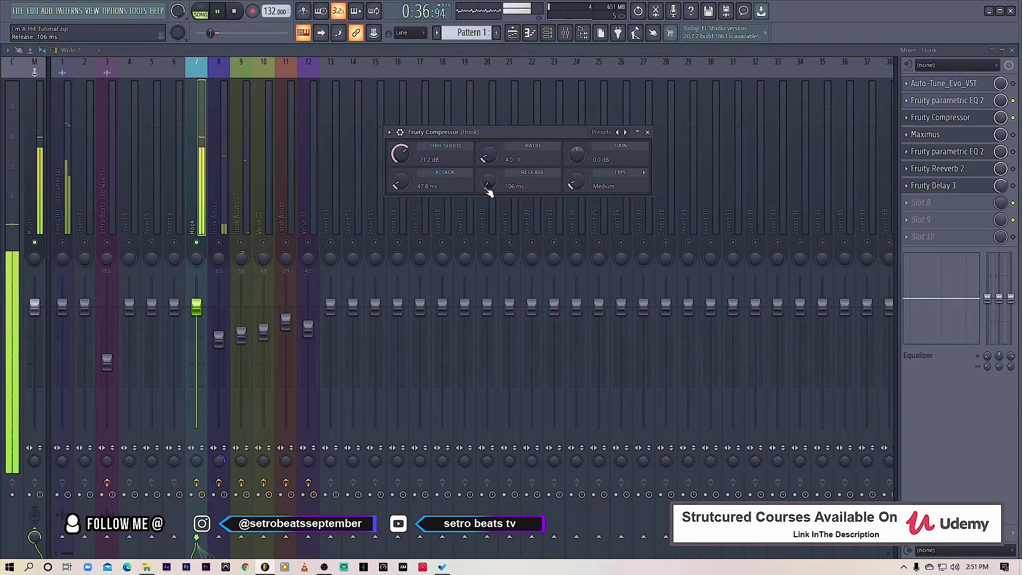
pyautogui.moveTo(513, 133); pyautogui.dragTo(499, 133)
pyautogui.moveTo(425, 168); pyautogui.dragTo(425, 173)
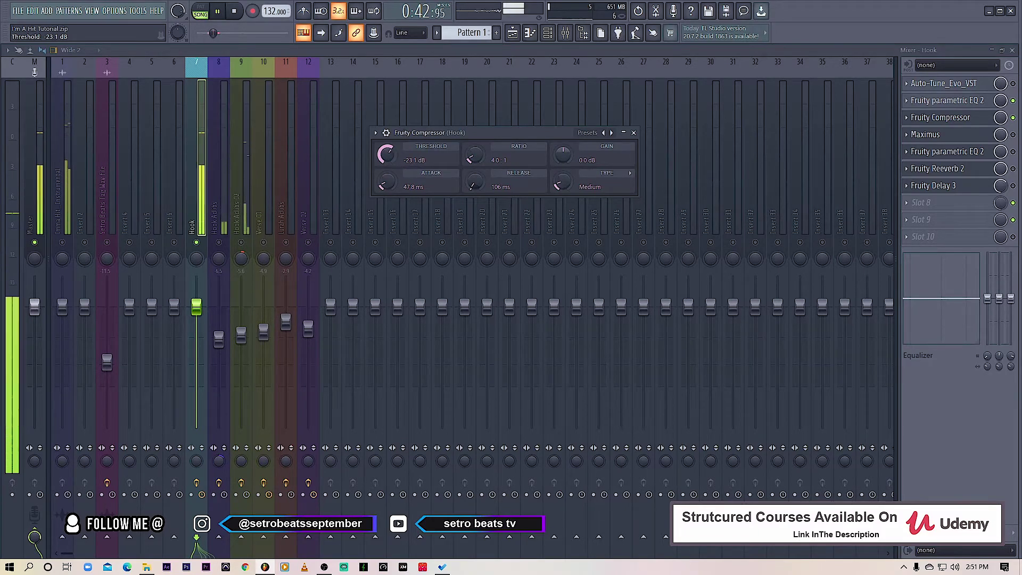
# Step: Lower the Hook compressor threshold to -24.7 dB and raise makeup gain to 3.0 dB
pyautogui.moveTo(389, 155); pyautogui.dragTo(392, 162)
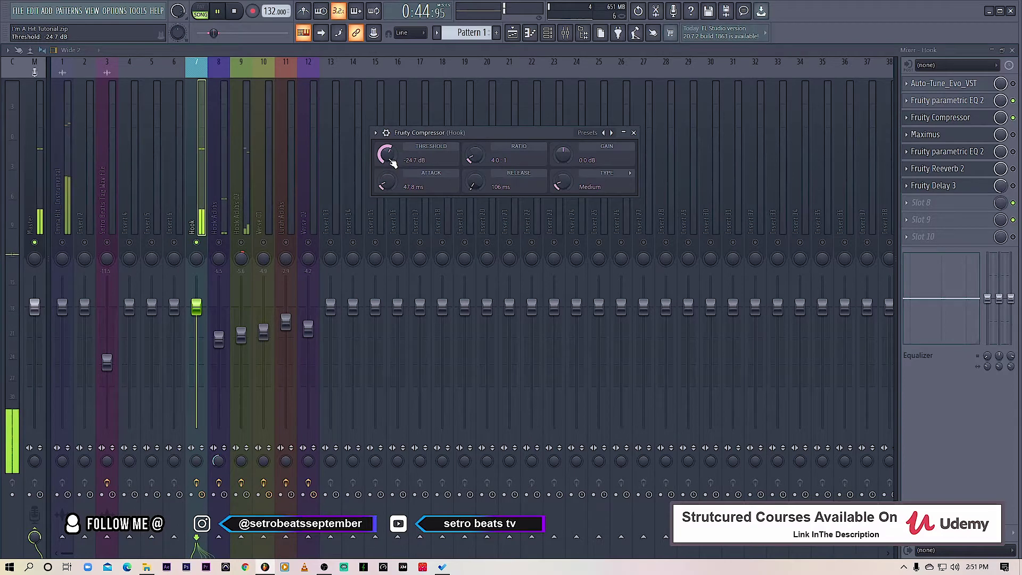
pyautogui.press('space')
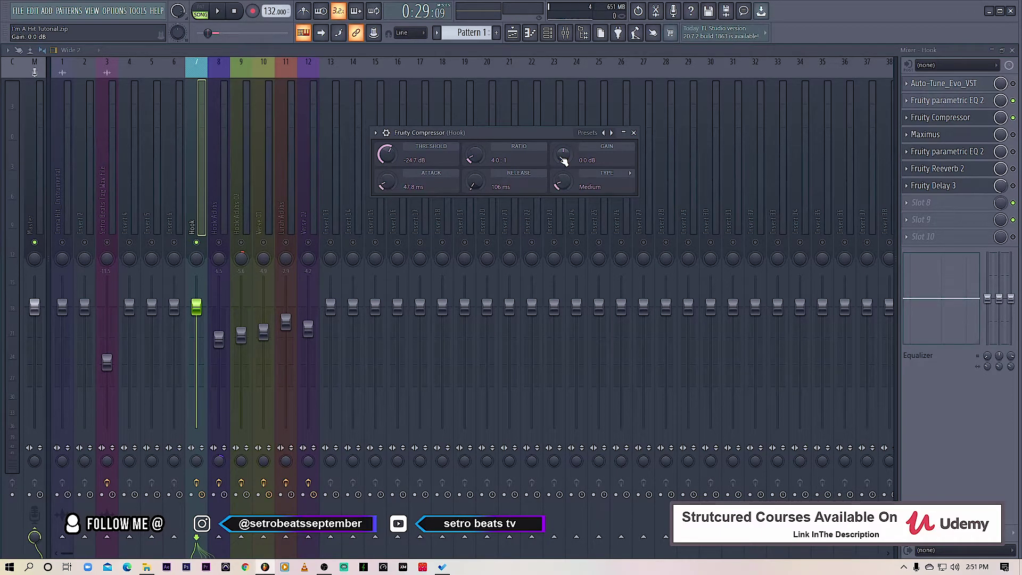
pyautogui.click(222, 11)
pyautogui.moveTo(563, 155); pyautogui.dragTo(546, 137)
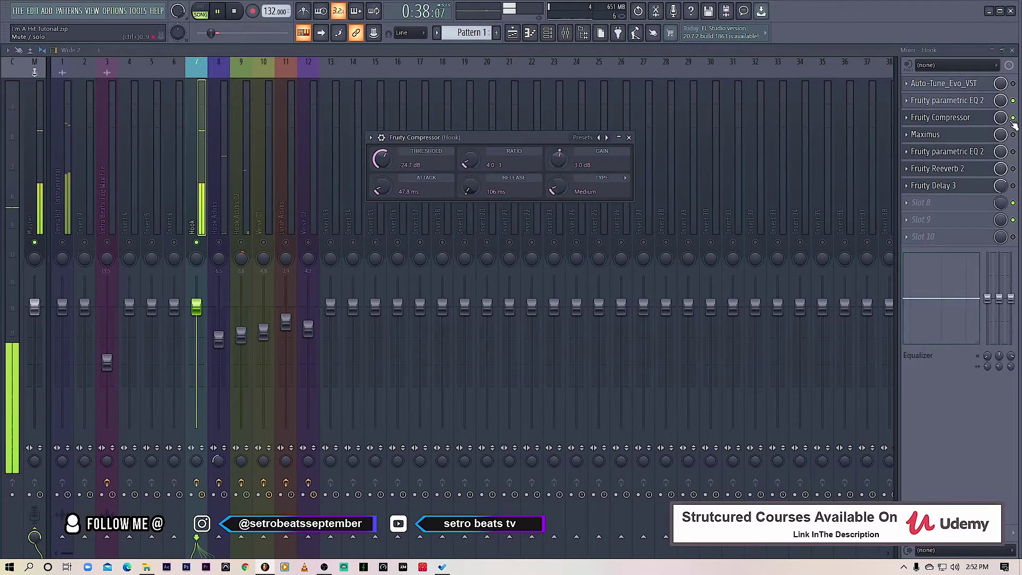
# Step: Bypass the Hook's Fruity Compressor to compare by ear, then re-enable it and stop playback
pyautogui.press('space')
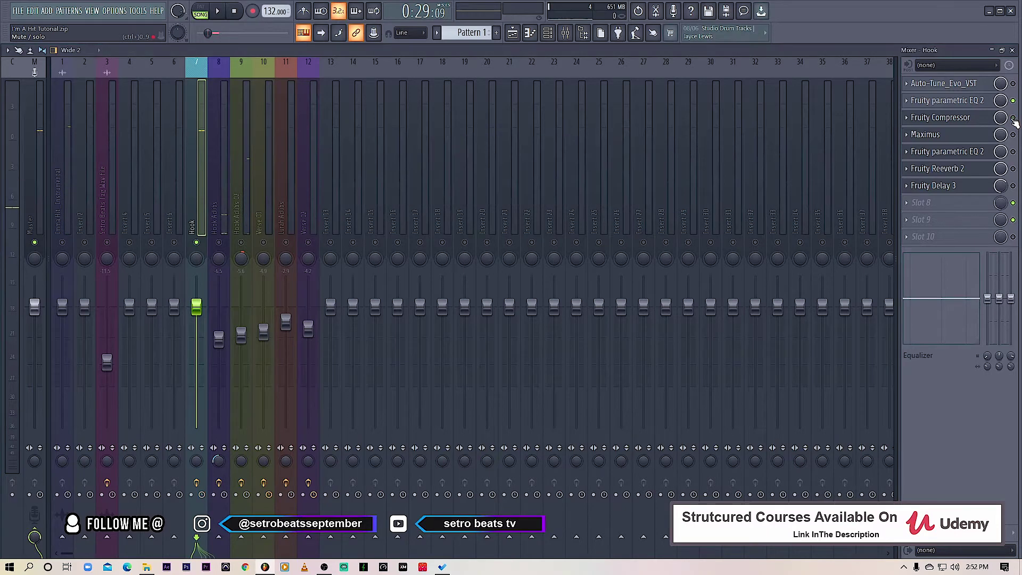
pyautogui.click(1013, 118)
pyautogui.press('space')
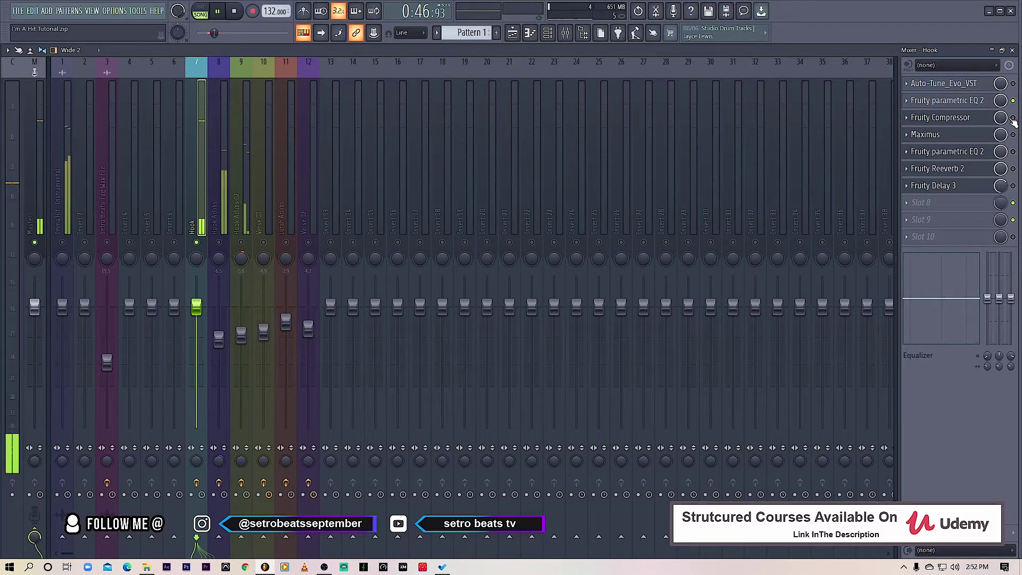
pyautogui.click(1013, 117)
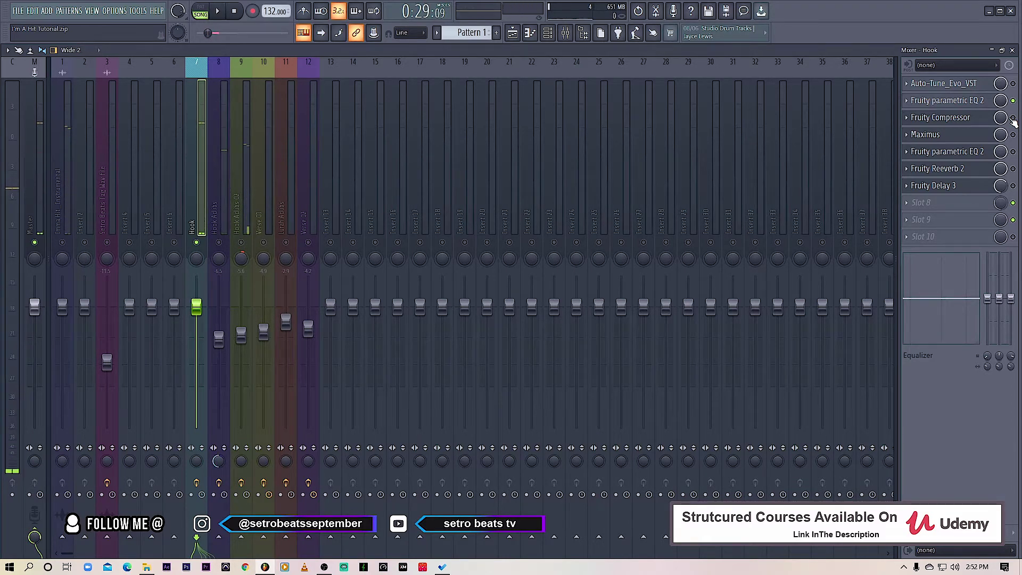
pyautogui.press('space')
pyautogui.click(67, 246)
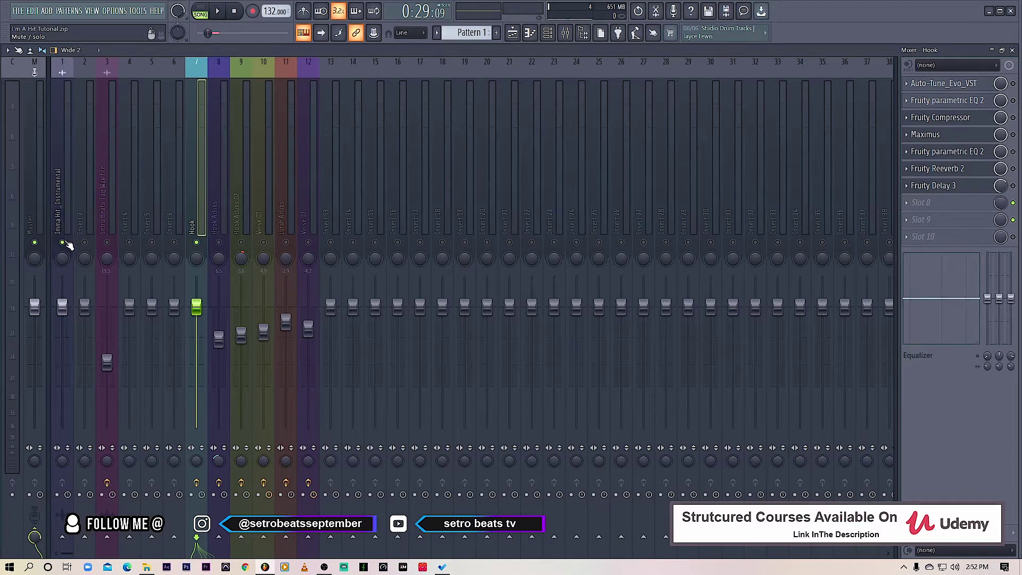
pyautogui.press('space')
pyautogui.click(200, 307)
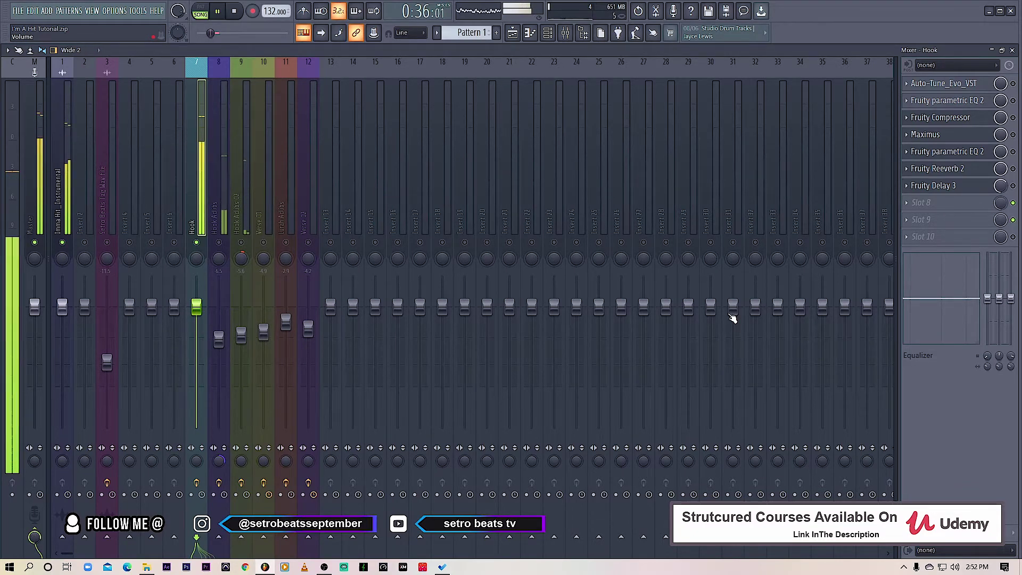
pyautogui.press('space')
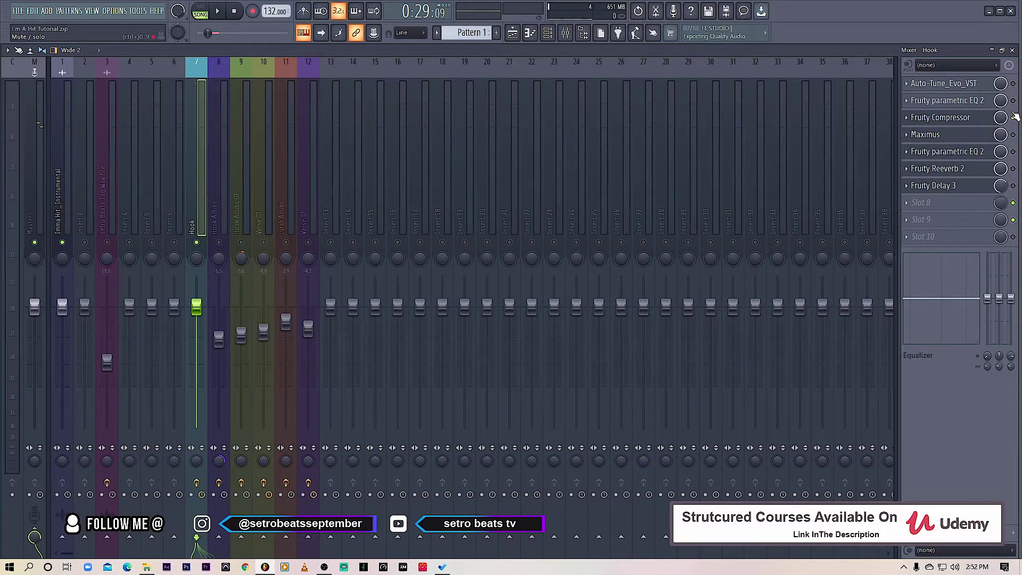
pyautogui.press('space')
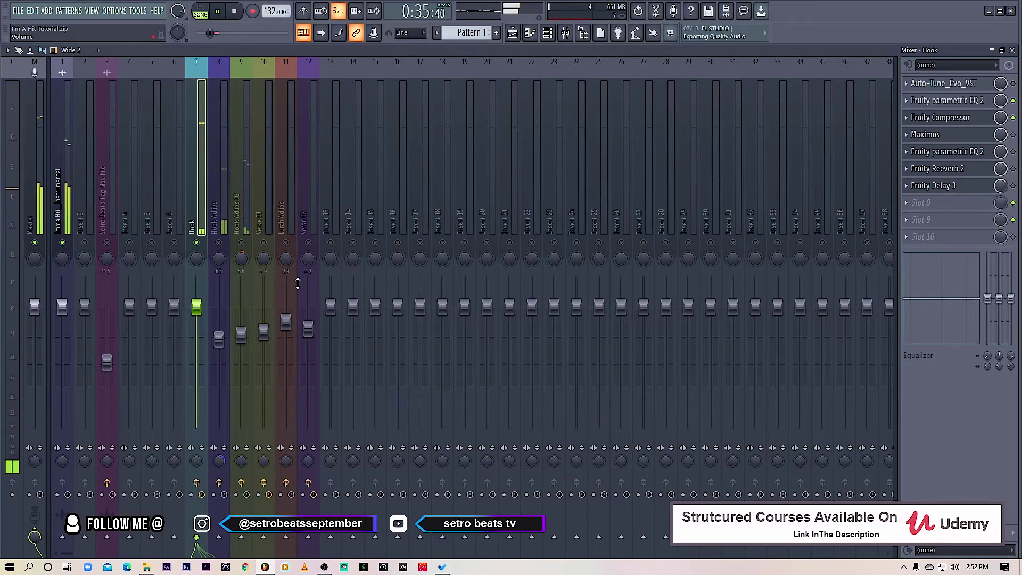
# Step: Nudge the Hook compressor gain just above 3 dB, close it, and audition playback
pyautogui.click(957, 121)
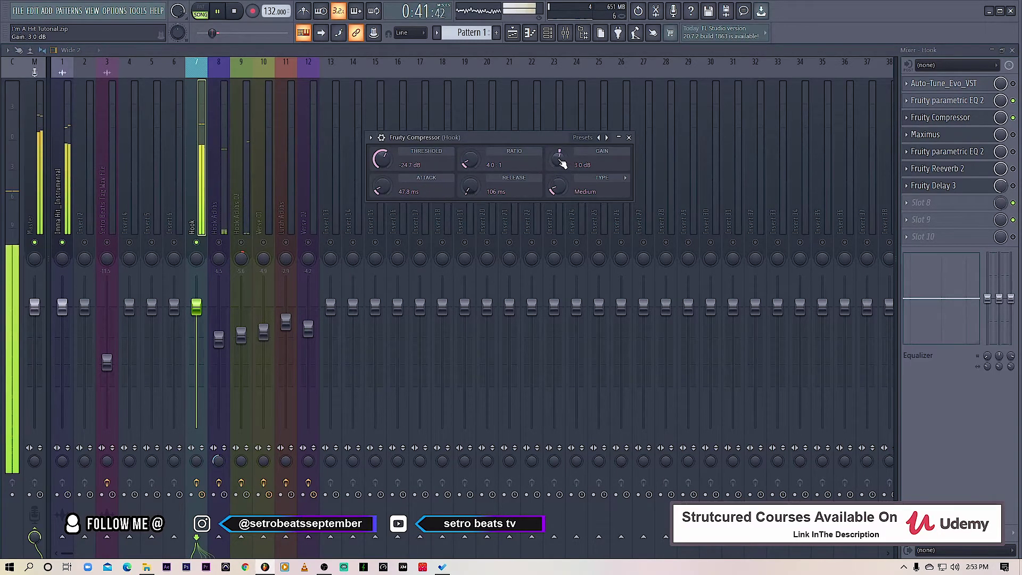
pyautogui.moveTo(559, 158); pyautogui.dragTo(561, 167)
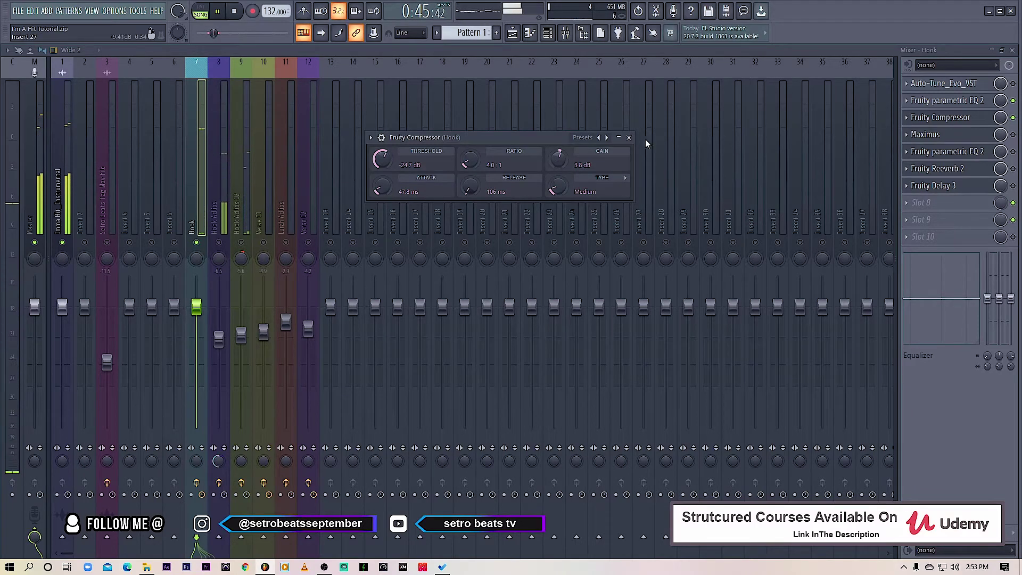
pyautogui.click(629, 137)
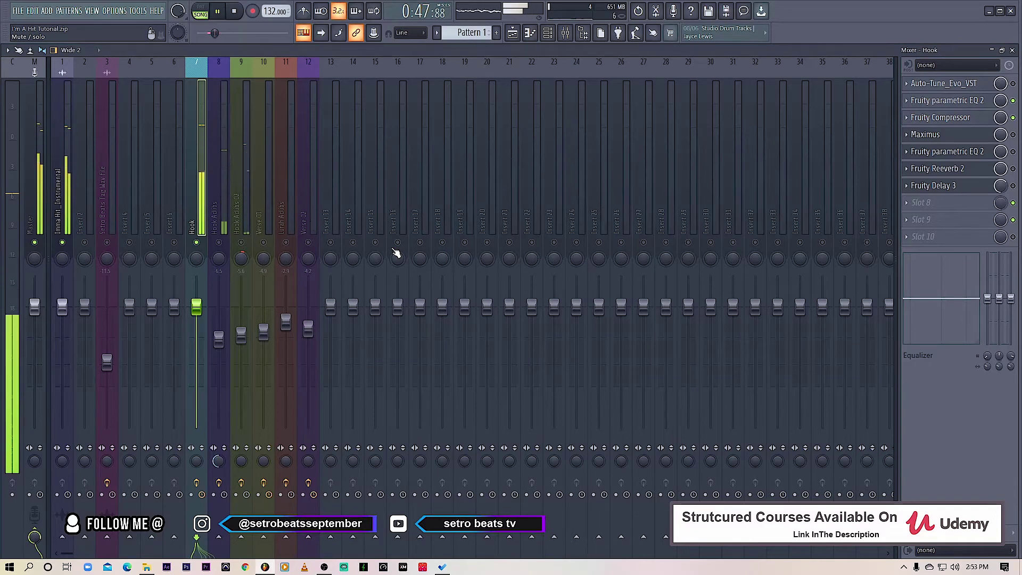
pyautogui.press('space')
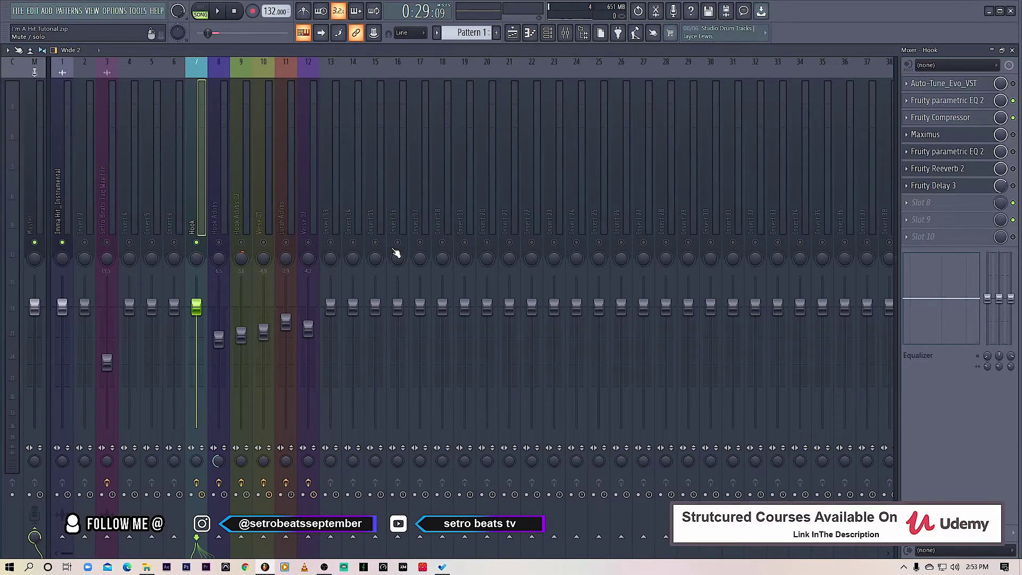
pyautogui.press('space')
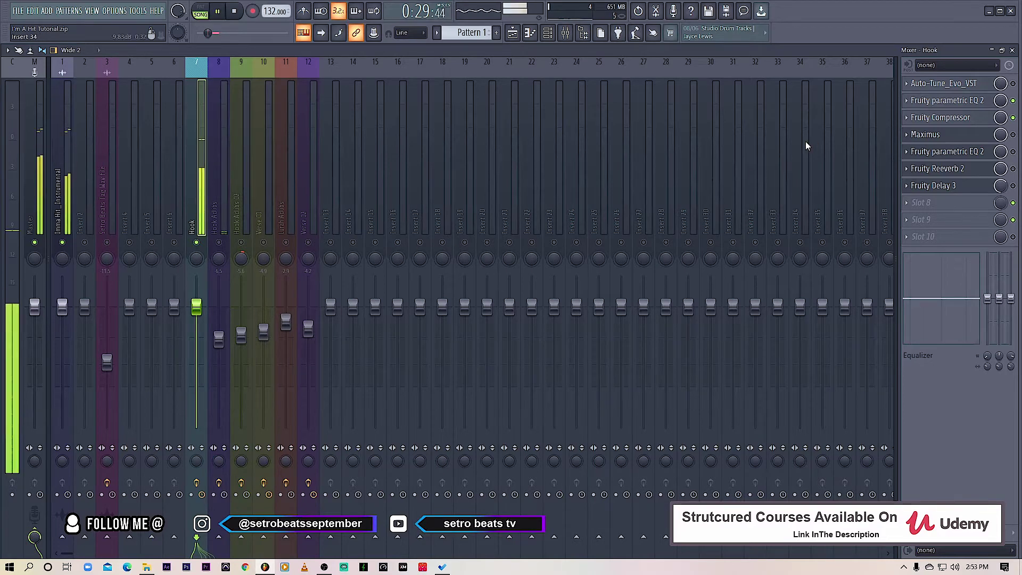
pyautogui.press('space')
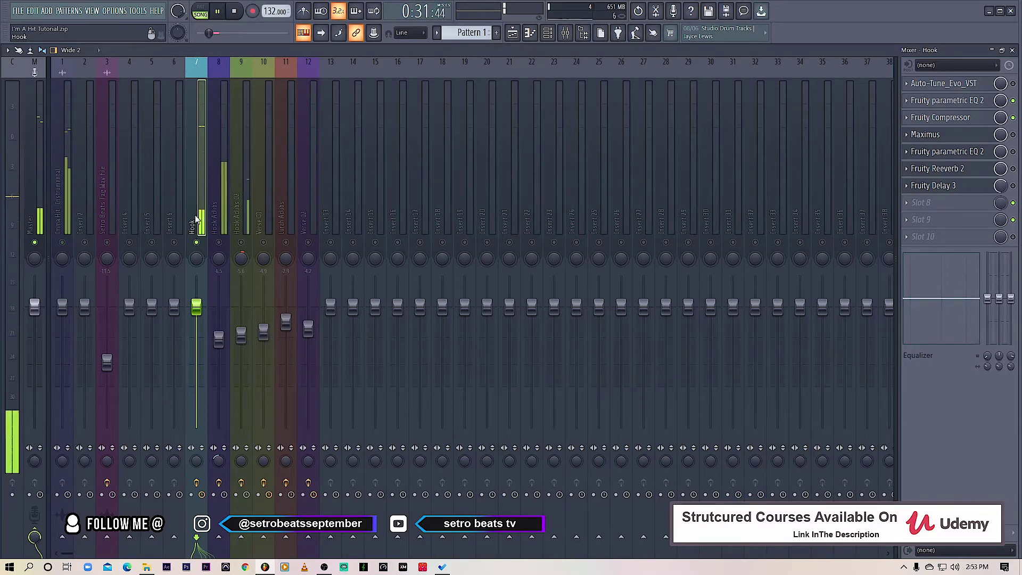
# Step: Open the Hook's Maximus window and move it up and to the right
pyautogui.click(972, 139)
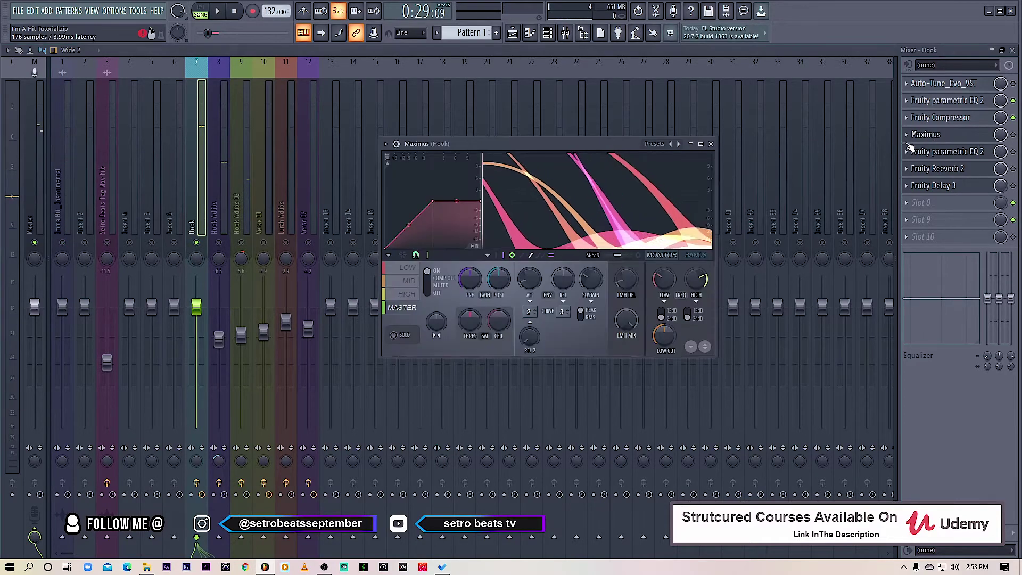
pyautogui.click(927, 133)
pyautogui.click(927, 133)
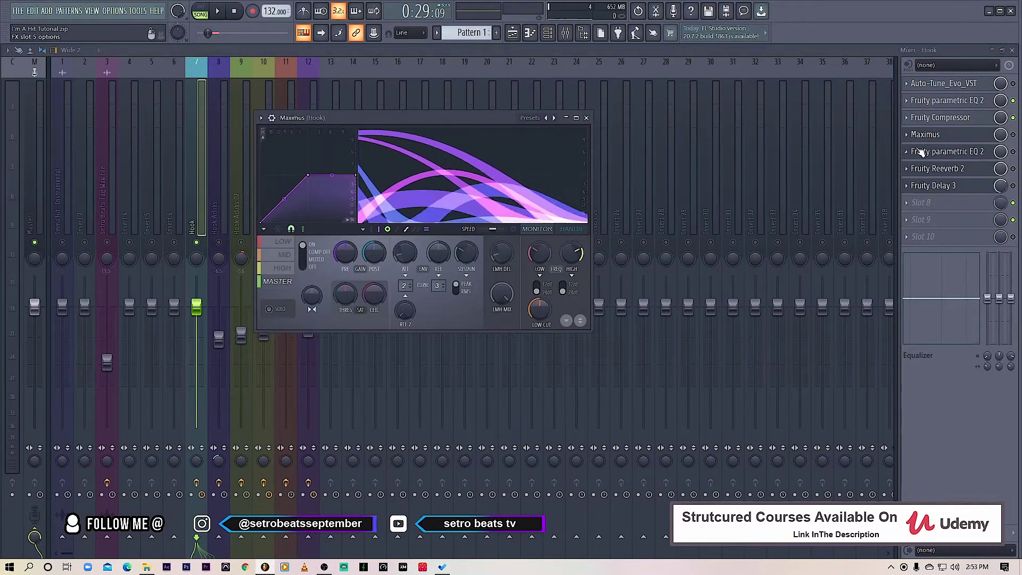
pyautogui.click(940, 136)
pyautogui.click(940, 136)
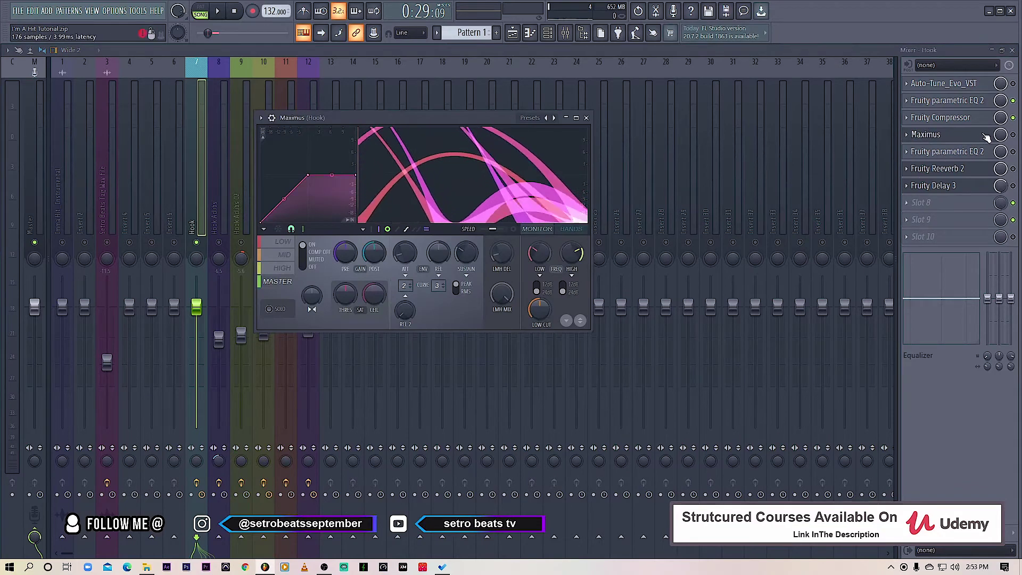
pyautogui.click(587, 117)
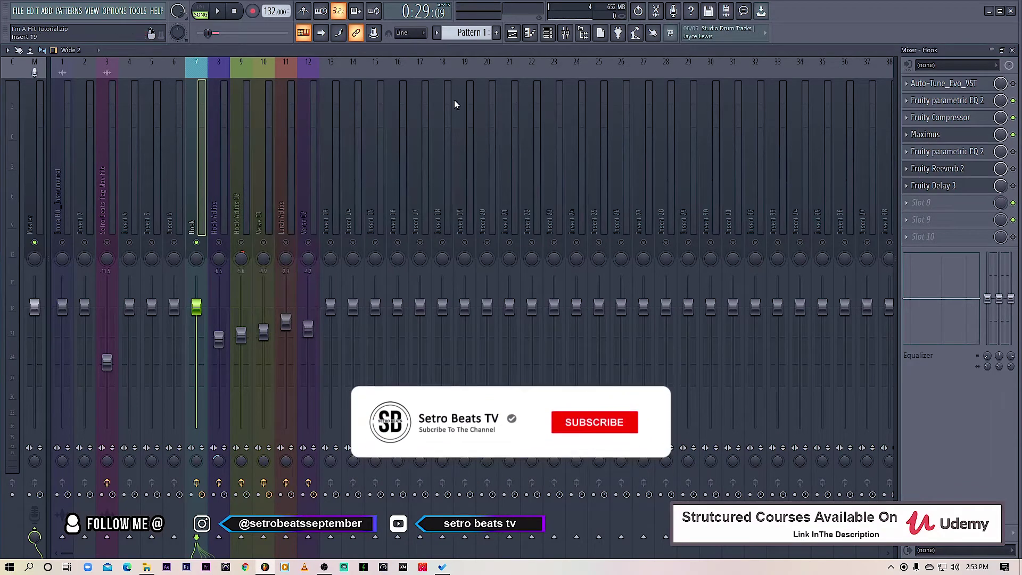
pyautogui.click(964, 136)
pyautogui.moveTo(490, 118); pyautogui.dragTo(532, 110)
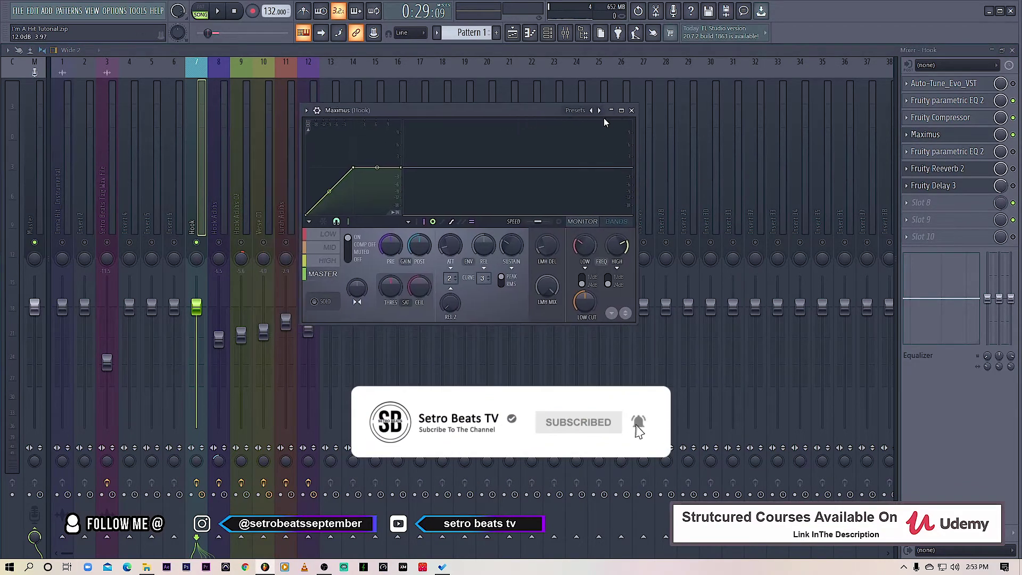
# Step: Load the De-esser narrow band preset, check the LOW, HIGH and MID bands, and maximize Maximus
pyautogui.rightClick(598, 111)
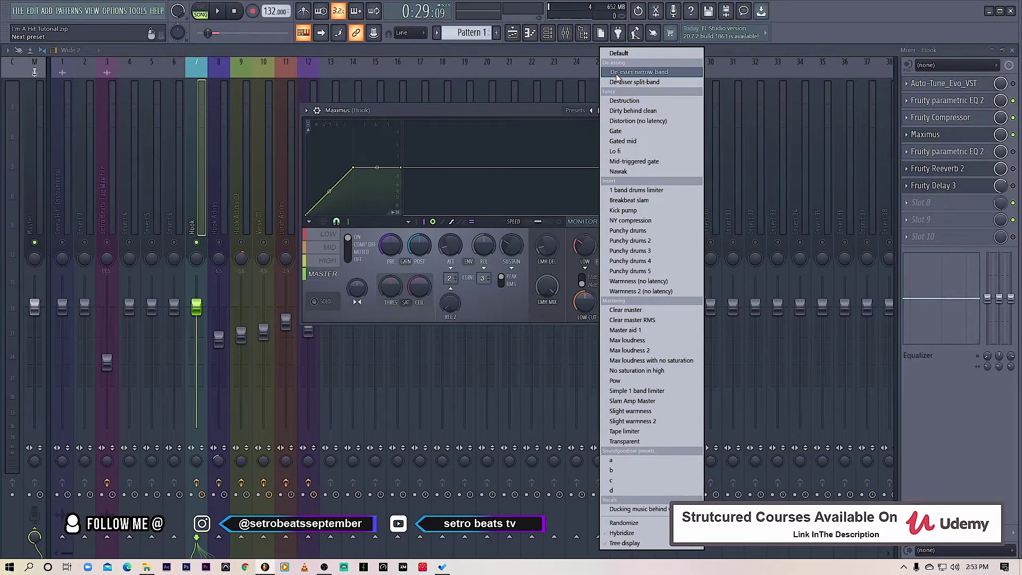
pyautogui.click(644, 75)
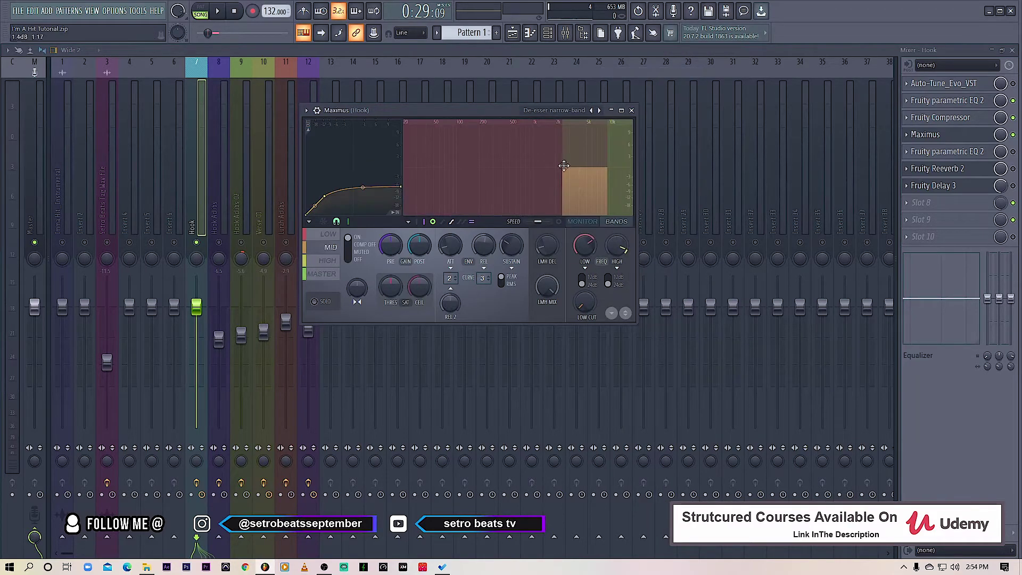
pyautogui.click(312, 233)
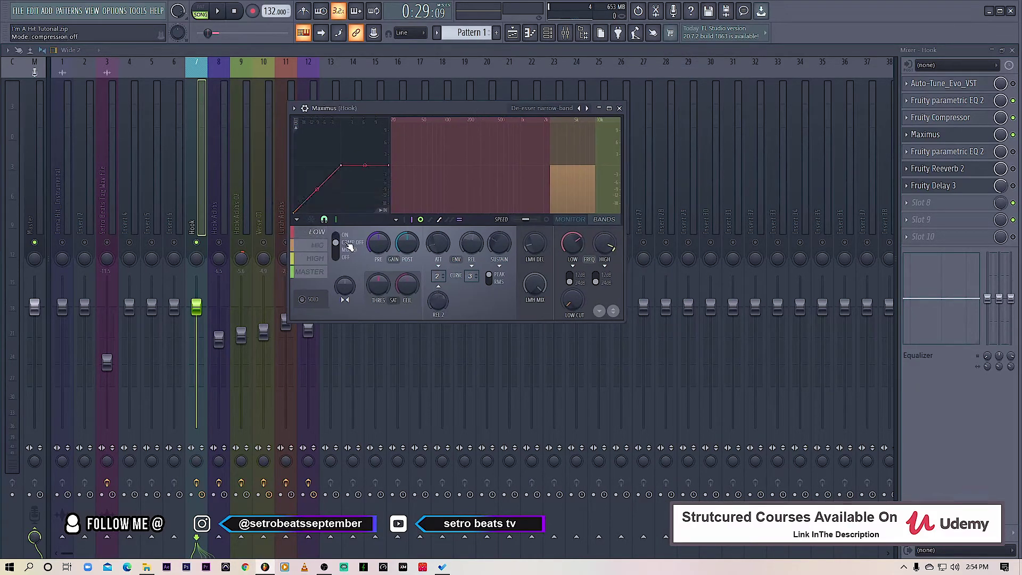
pyautogui.click(313, 259)
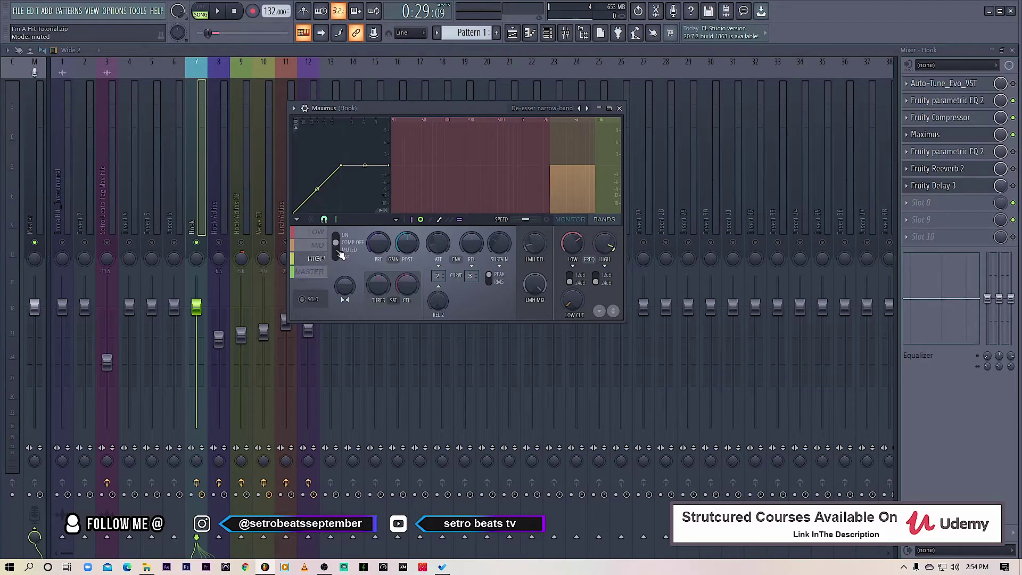
pyautogui.click(317, 244)
pyautogui.moveTo(468, 111); pyautogui.dragTo(426, 109)
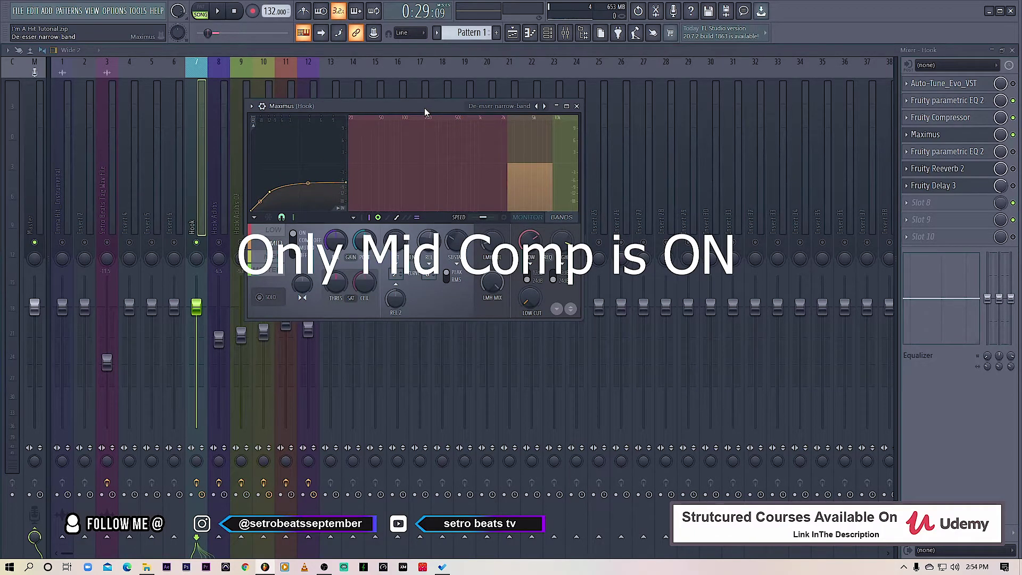
pyautogui.click(566, 106)
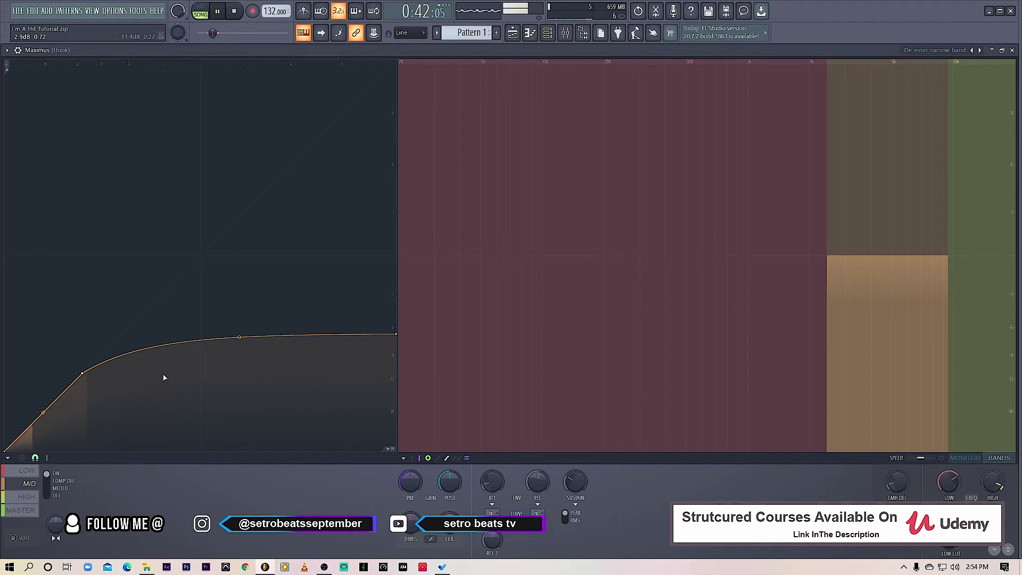
# Step: Pull Maximus curve point 2 down to -14.2 dB and lower end point 3, auditioning each change
pyautogui.press('space')
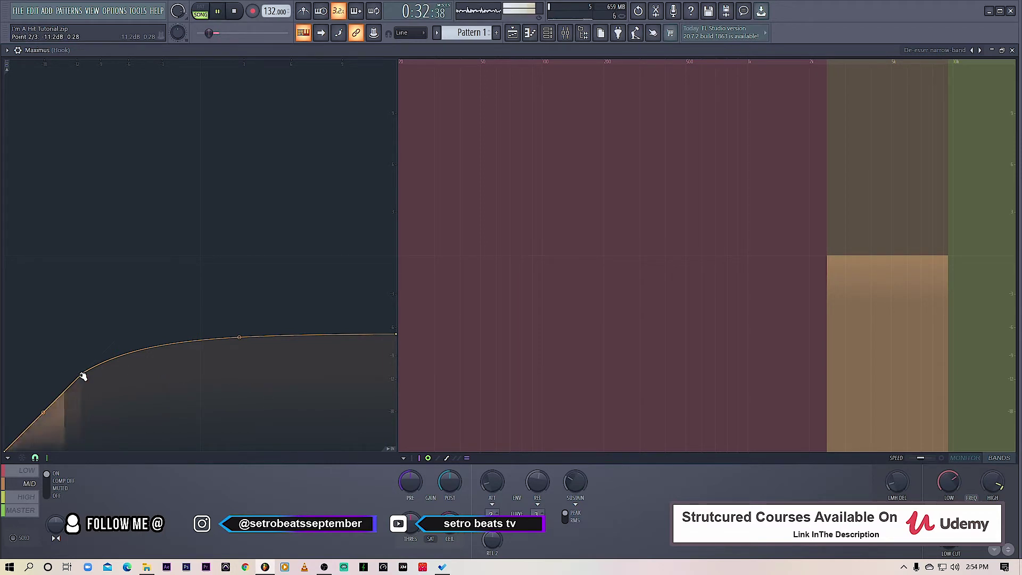
pyautogui.press('space')
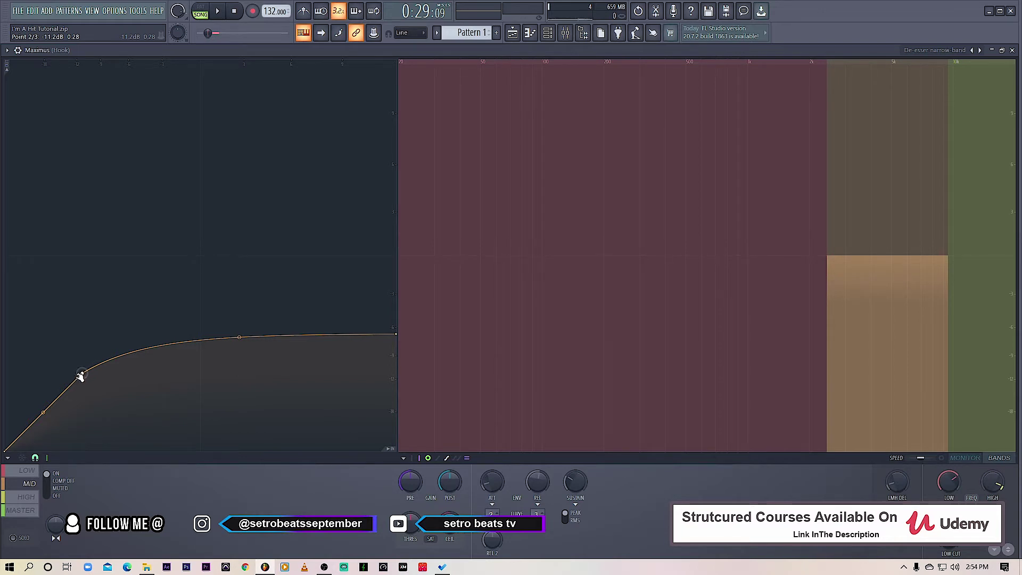
pyautogui.moveTo(76, 379); pyautogui.dragTo(75, 387)
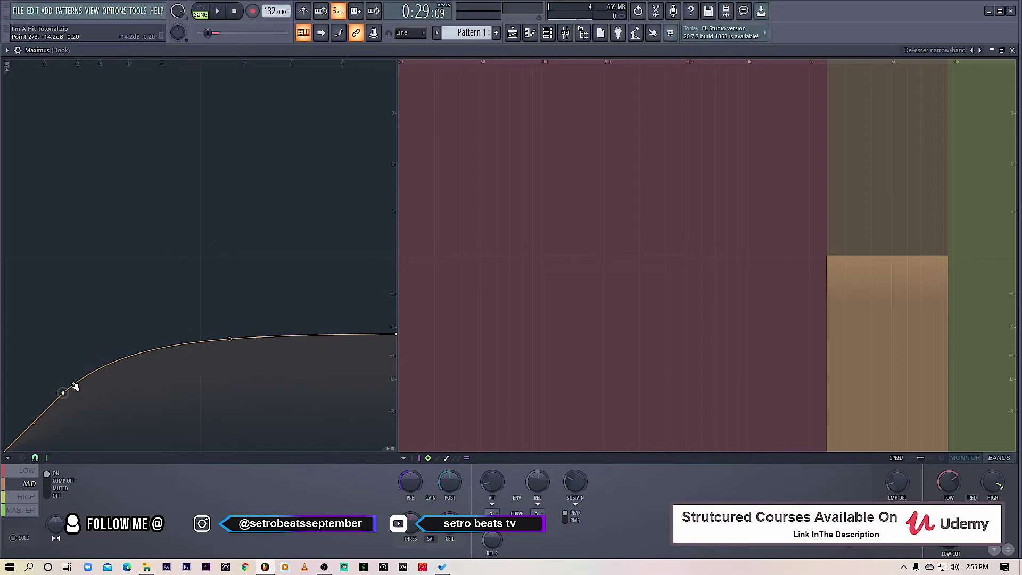
pyautogui.press('space')
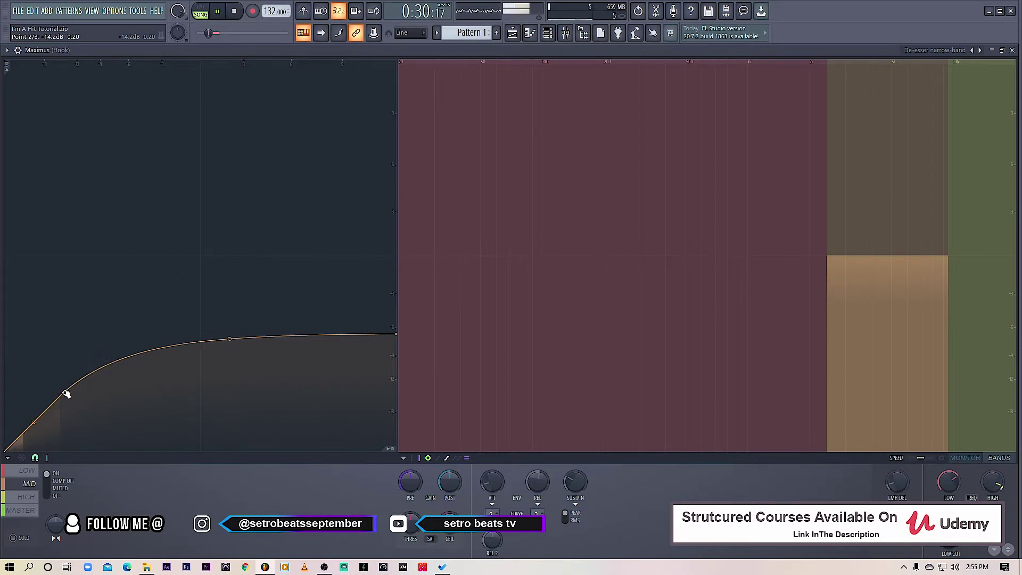
pyautogui.press('space')
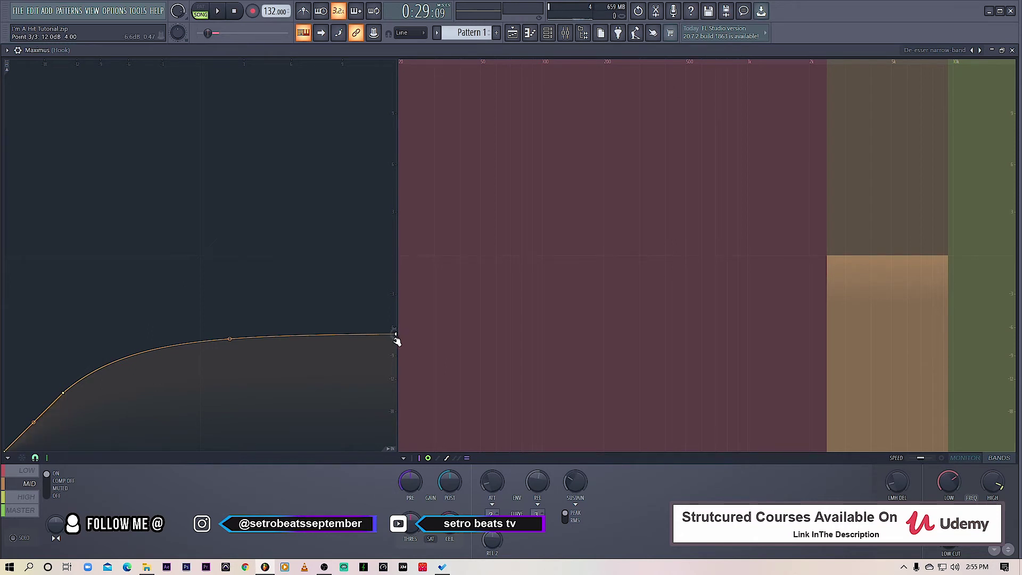
pyautogui.moveTo(397, 335); pyautogui.dragTo(395, 369)
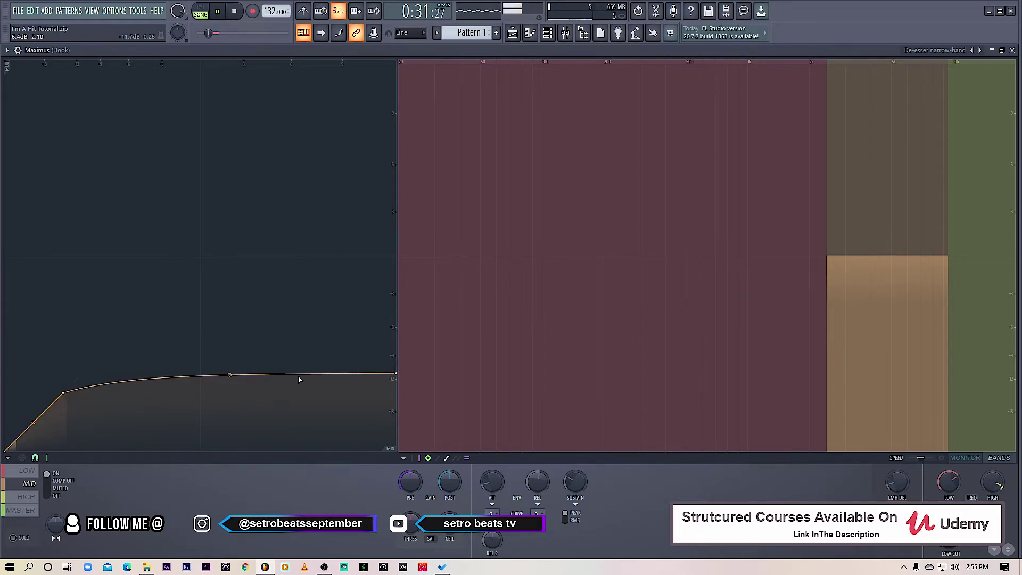
pyautogui.press('space')
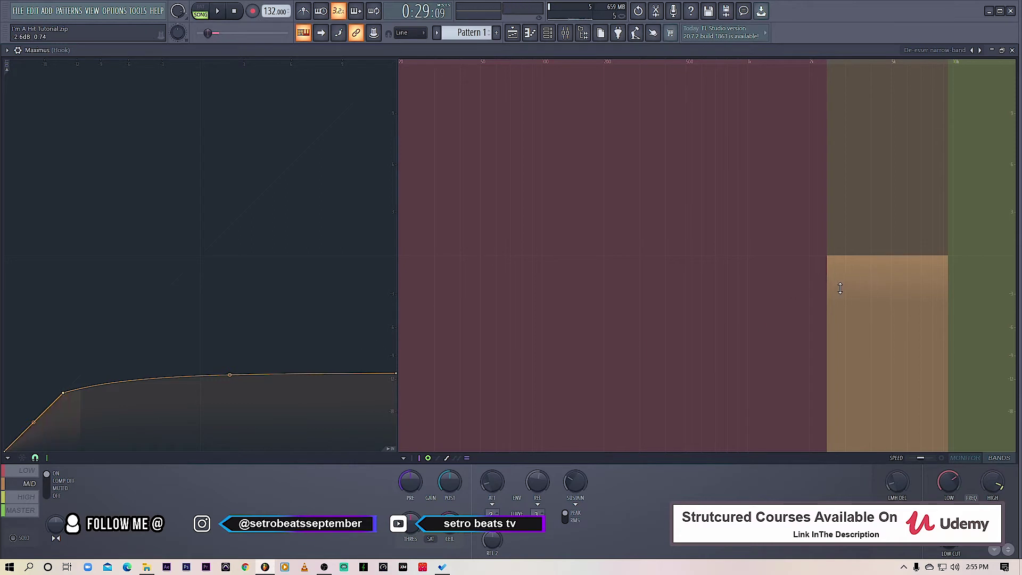
# Step: Move the LOW/MID and MID/HIGH crossovers higher, high band to 16000 Hz, then select MID
pyautogui.moveTo(828, 263); pyautogui.dragTo(891, 264)
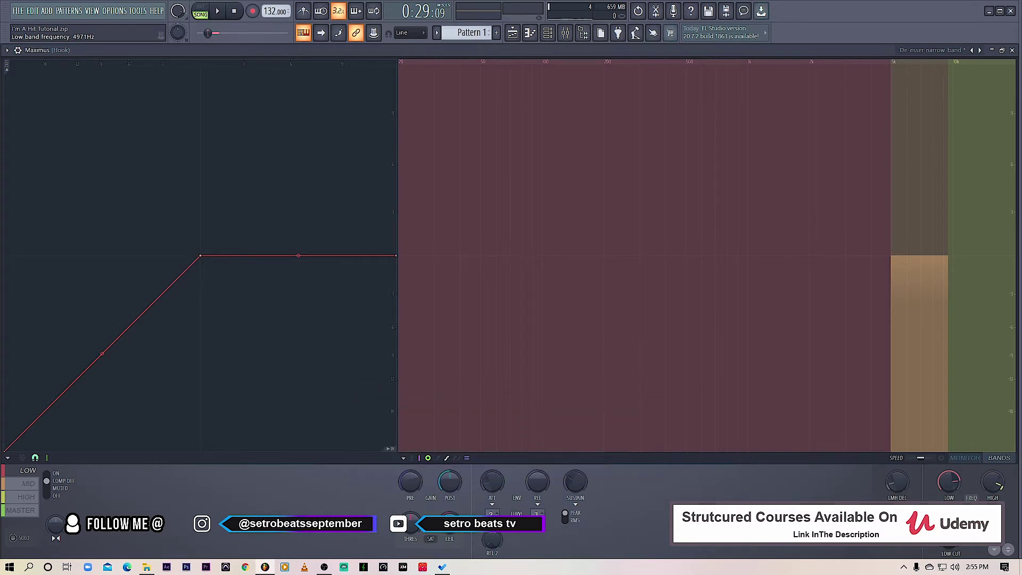
pyautogui.moveTo(945, 254); pyautogui.dragTo(994, 254)
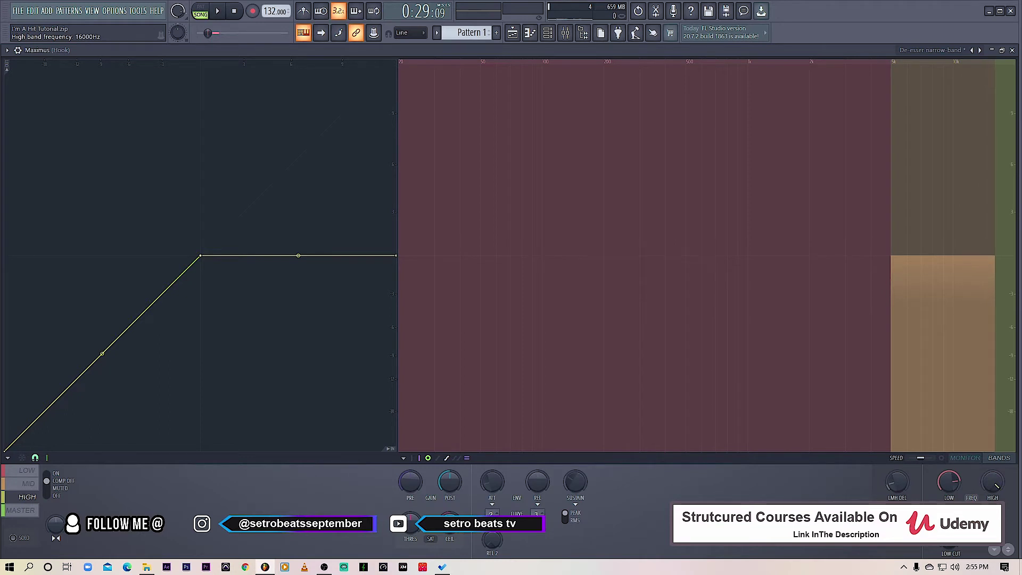
pyautogui.press('space')
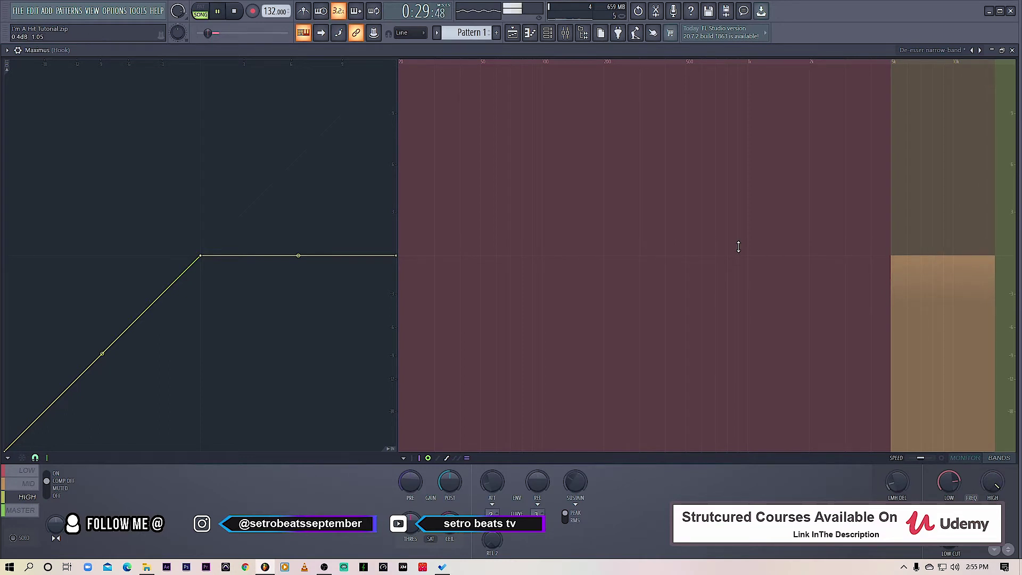
pyautogui.click(918, 300)
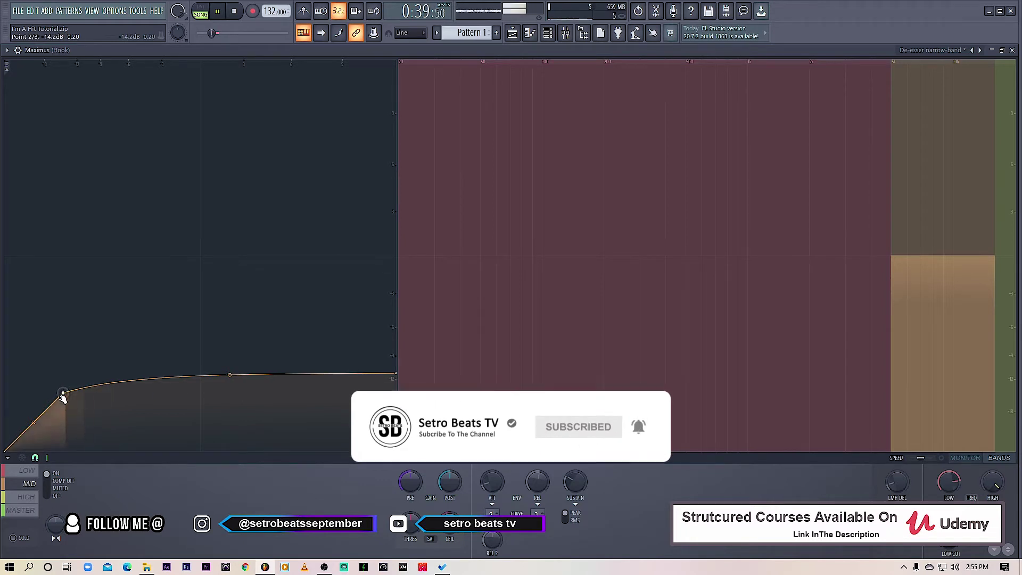
# Step: Pull the mid-band curve's second point lower for more compression, undoing a later readjustment
pyautogui.moveTo(62, 397); pyautogui.dragTo(46, 420)
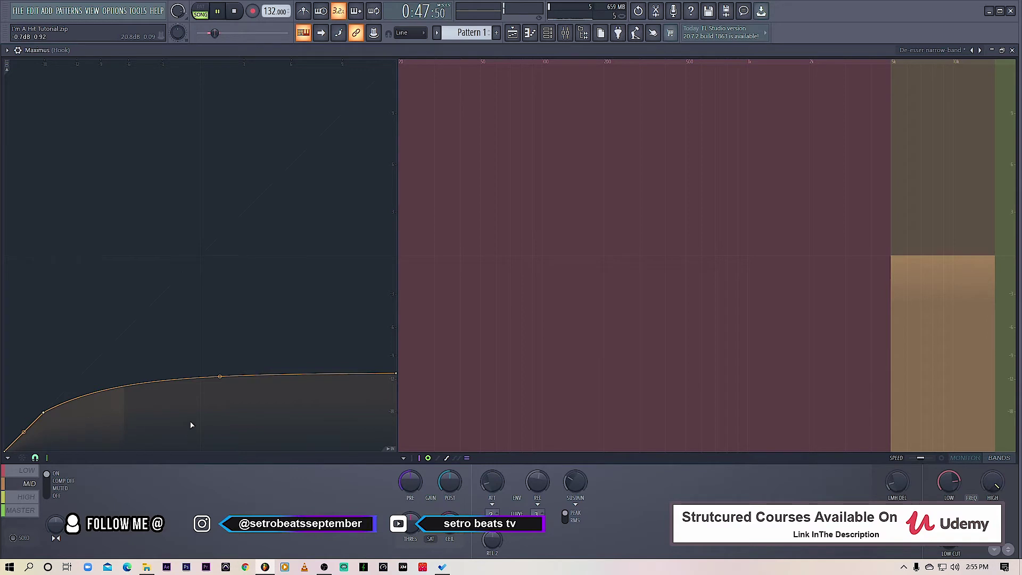
pyautogui.click(225, 17)
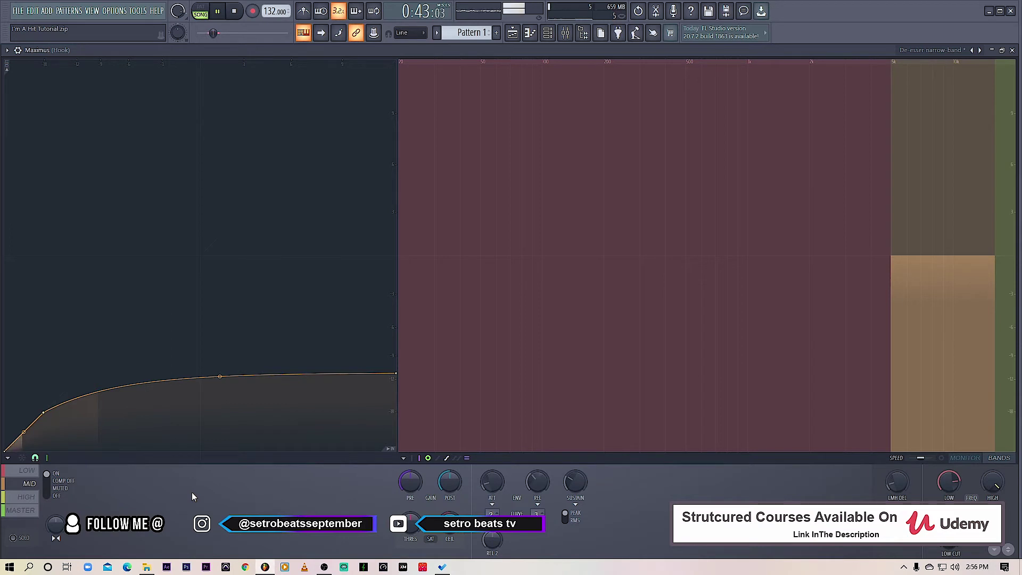
pyautogui.press('space')
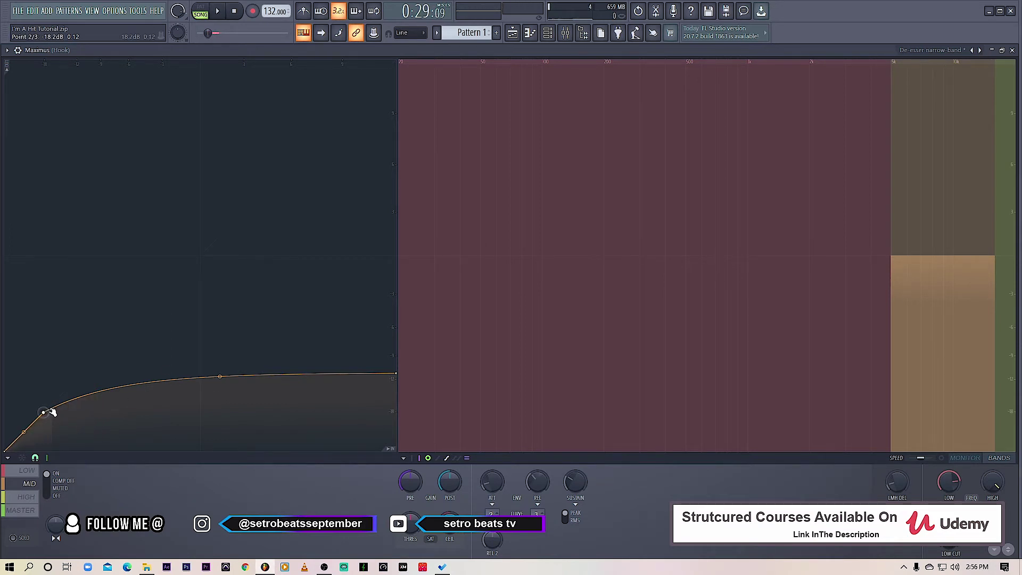
pyautogui.moveTo(51, 411); pyautogui.dragTo(60, 410)
pyautogui.hotkey('ctrl', 'z')
# Step: Raise the curve's end point and soften the bend between points 2 and 3, then close Maximus
pyautogui.moveTo(399, 371); pyautogui.dragTo(398, 356)
pyautogui.press('space')
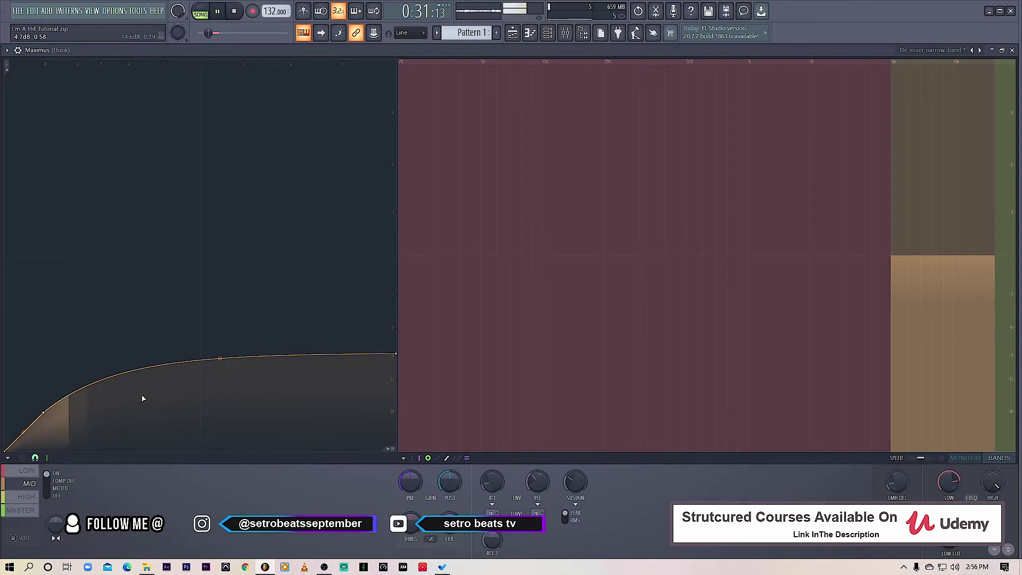
pyautogui.moveTo(226, 365); pyautogui.dragTo(220, 368)
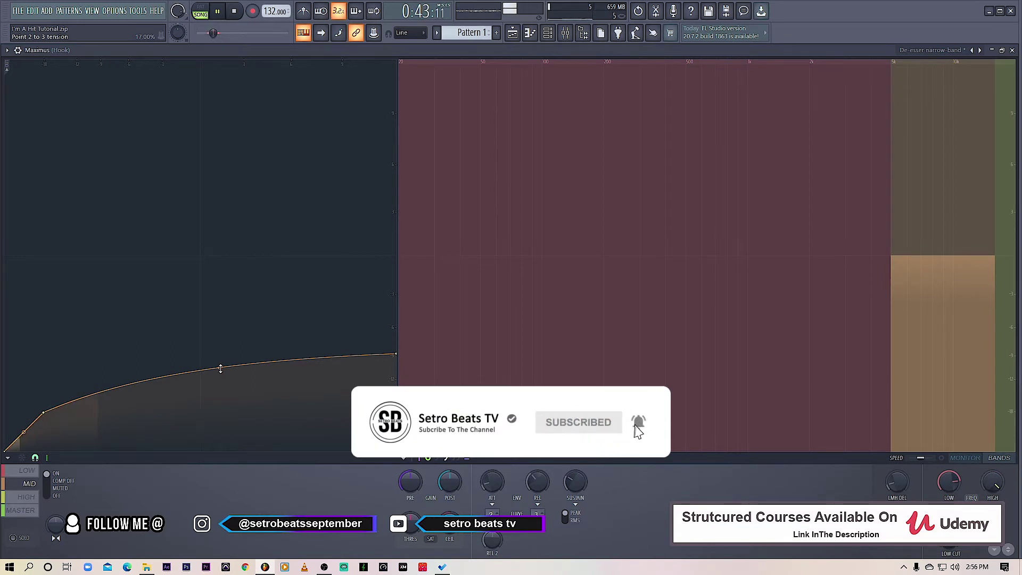
pyautogui.press('space')
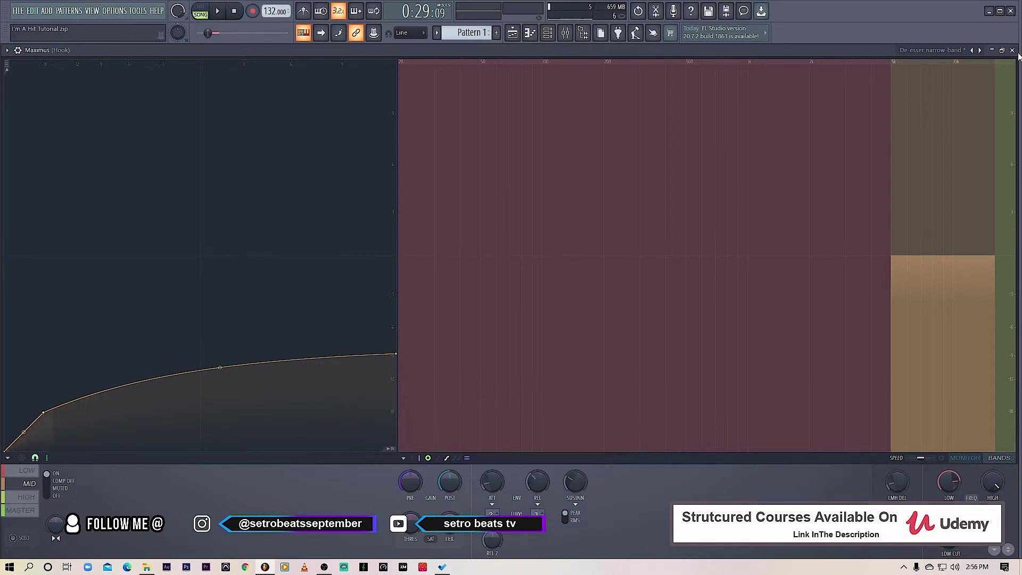
pyautogui.click(1013, 50)
pyautogui.press('space')
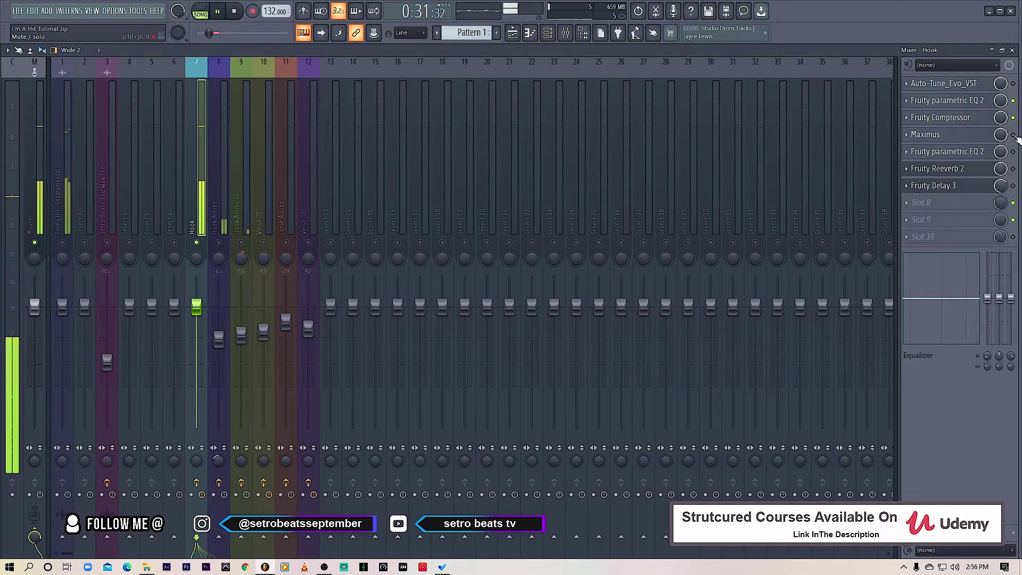
# Step: Reopen the Hook's Maximus, lower the curve's middle point slightly, and close the window
pyautogui.press('space')
pyautogui.press('space')
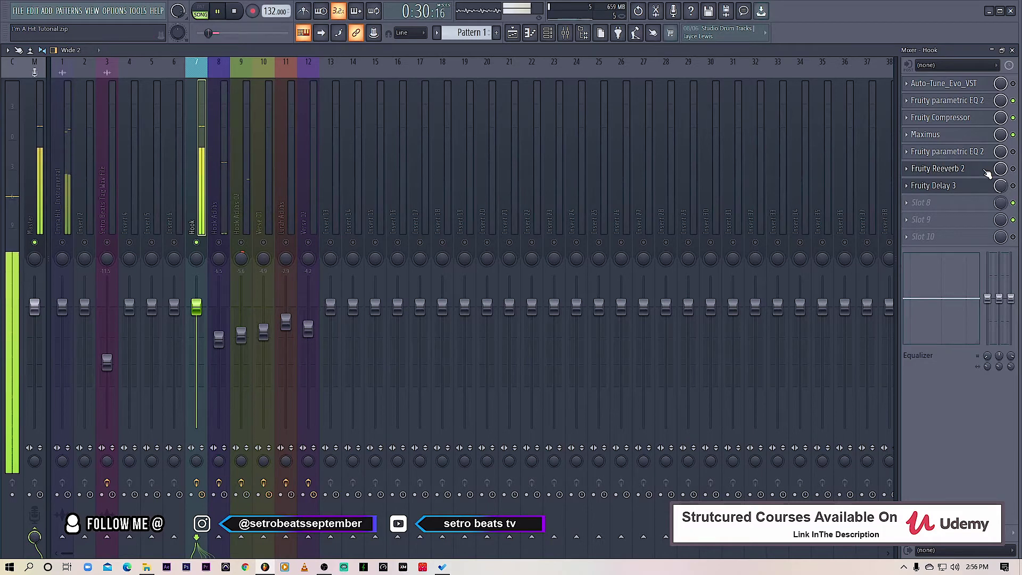
pyautogui.press('space')
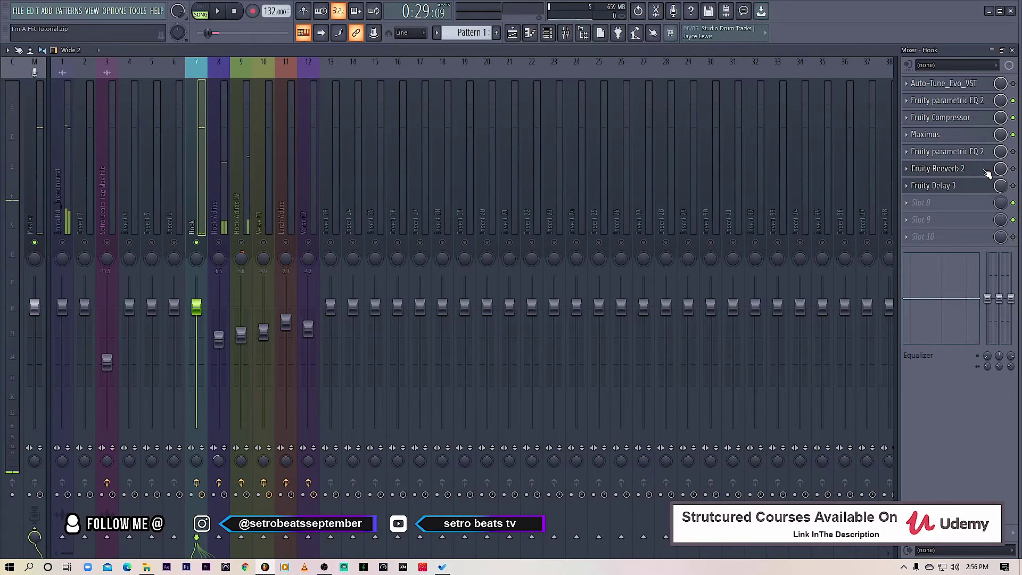
pyautogui.click(965, 135)
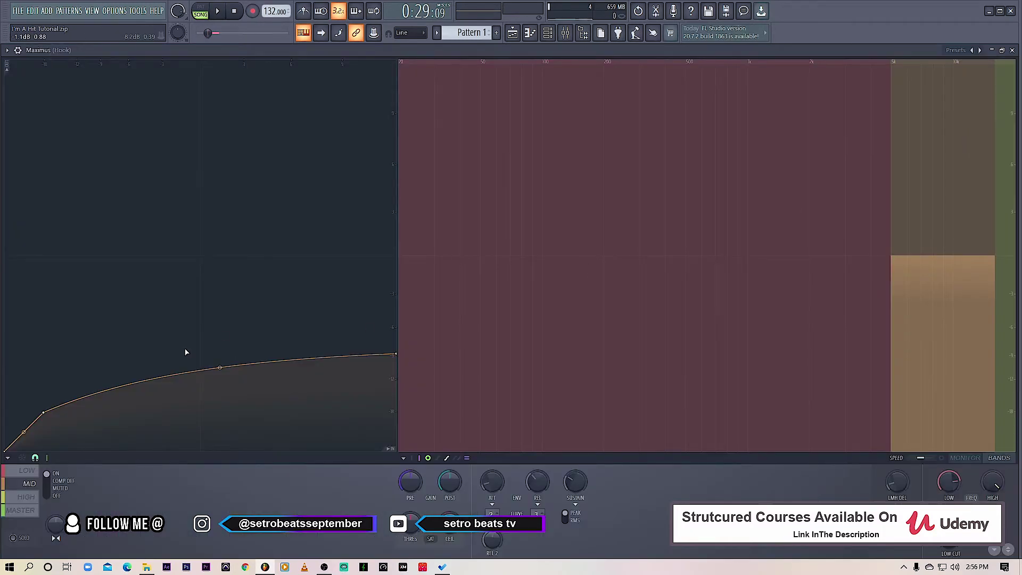
pyautogui.moveTo(211, 376); pyautogui.dragTo(211, 379)
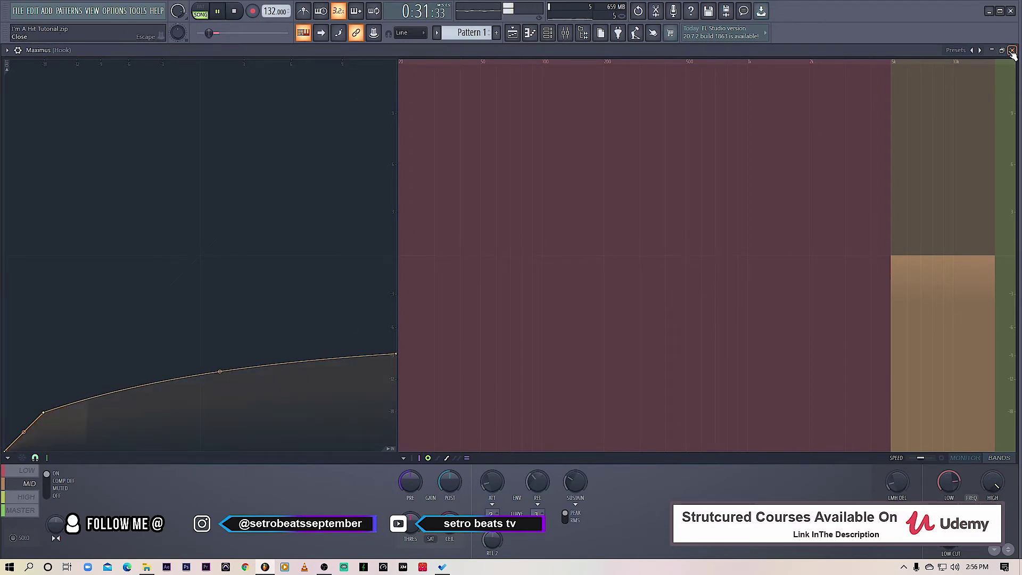
pyautogui.click(1013, 50)
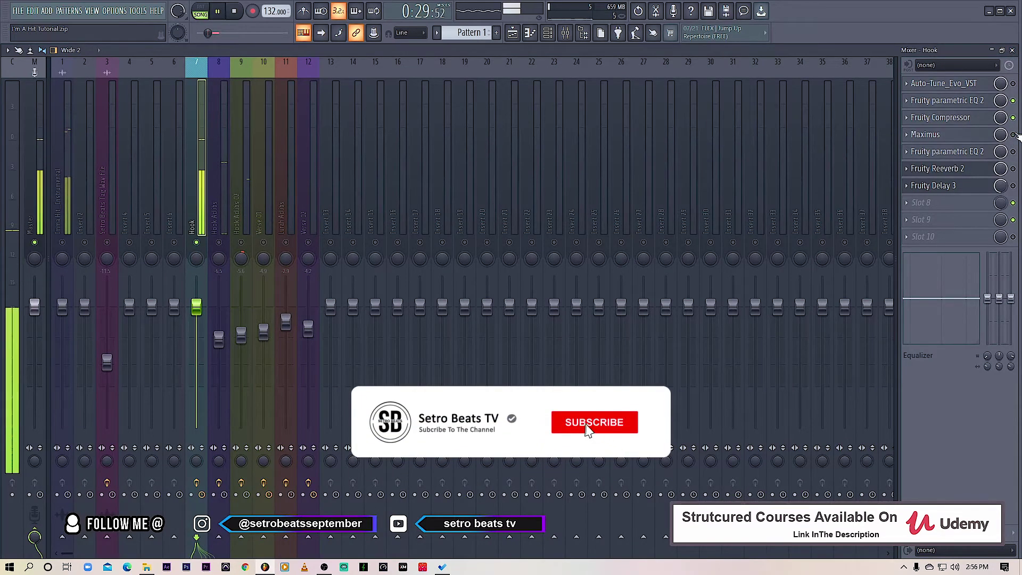
pyautogui.press('space')
pyautogui.press('space')
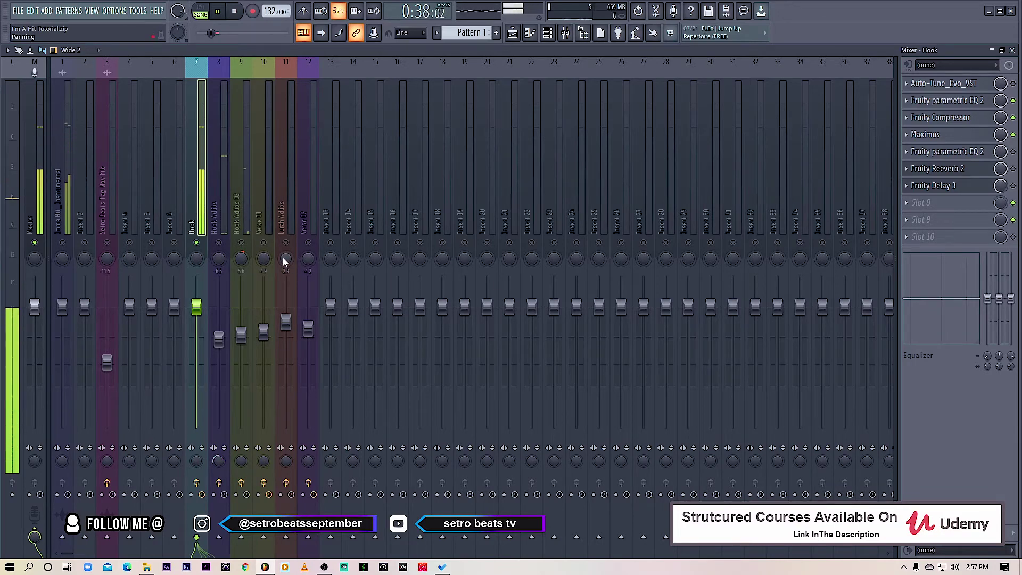
pyautogui.press('space')
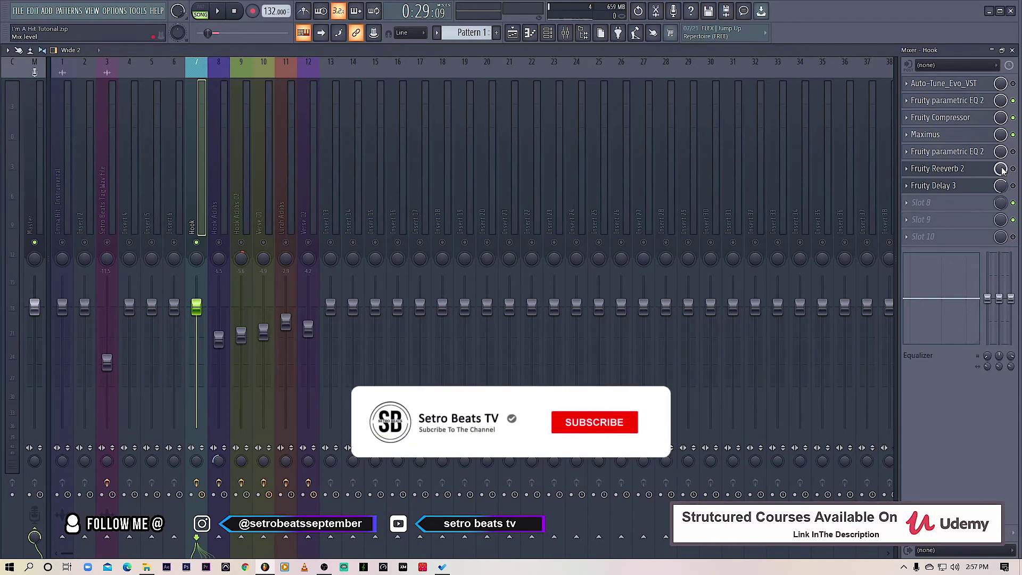
# Step: Open Fruity Reeverb 2 on the Hook, turn its dry level down to 0%, and audition
pyautogui.click(971, 171)
pyautogui.moveTo(159, 182); pyautogui.dragTo(305, 157)
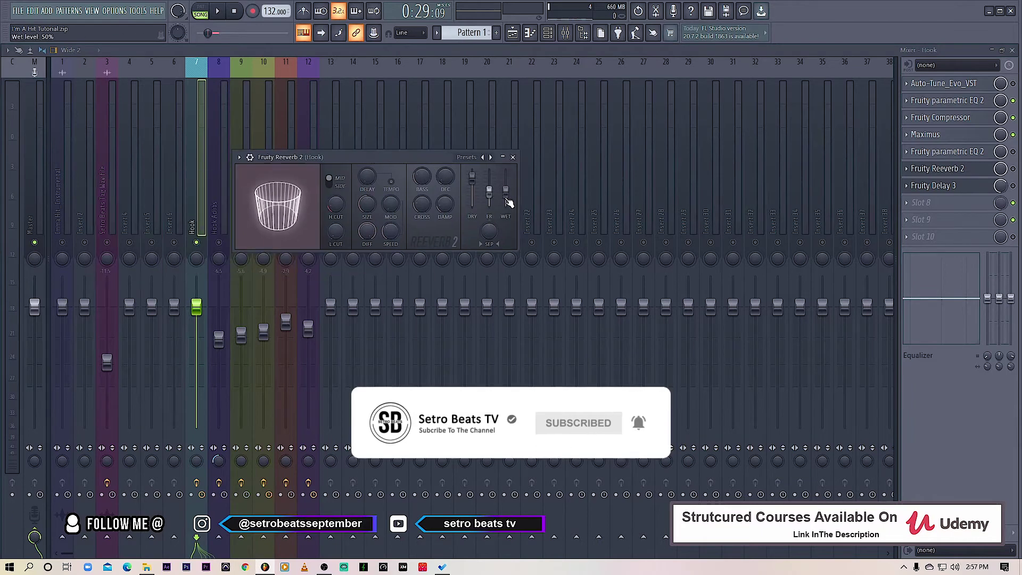
pyautogui.moveTo(471, 177); pyautogui.dragTo(471, 205)
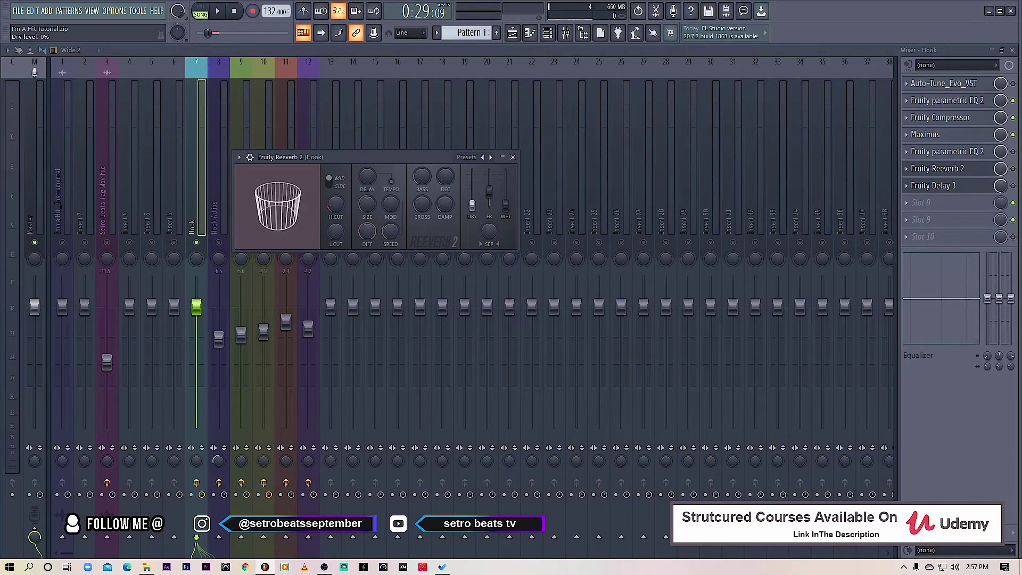
pyautogui.press('Escape')
pyautogui.press('space')
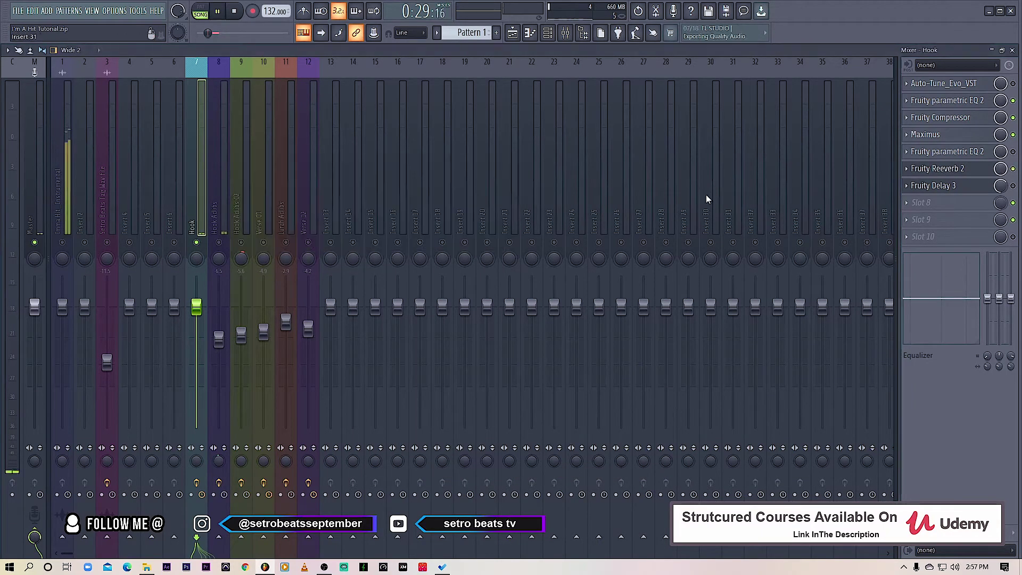
pyautogui.press('space')
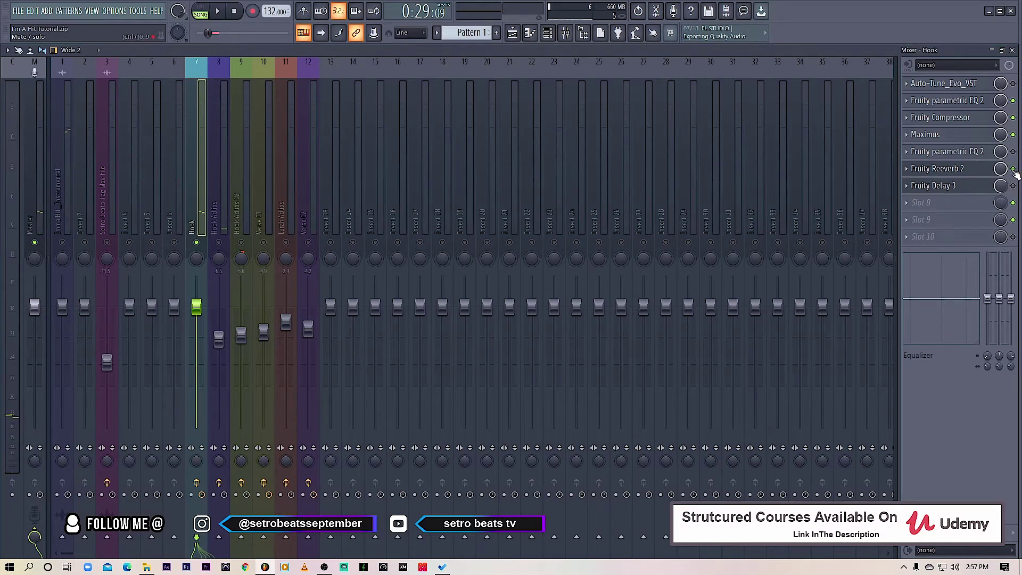
pyautogui.press('space')
pyautogui.press('space')
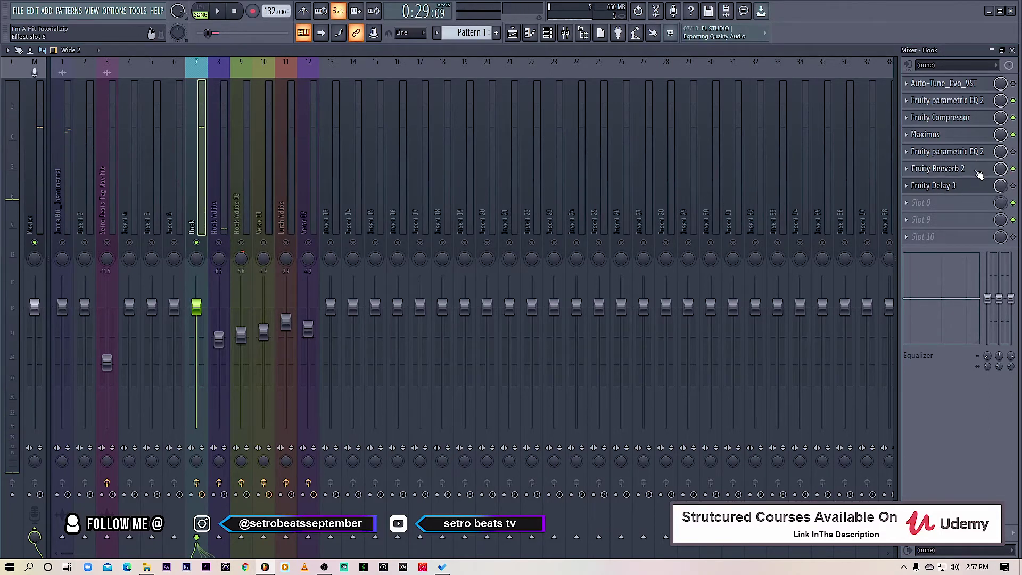
# Step: Reopen Fruity Reeverb 2, reposition its window, and audition briefly
pyautogui.click(978, 171)
pyautogui.rightClick(474, 208)
pyautogui.click(477, 210)
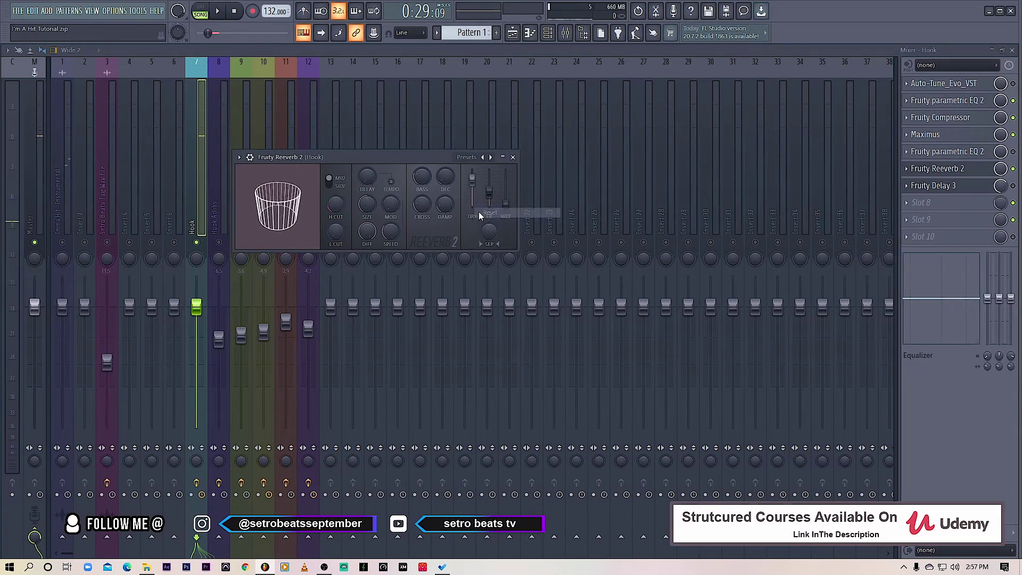
pyautogui.moveTo(416, 157); pyautogui.dragTo(544, 135)
pyautogui.press('space')
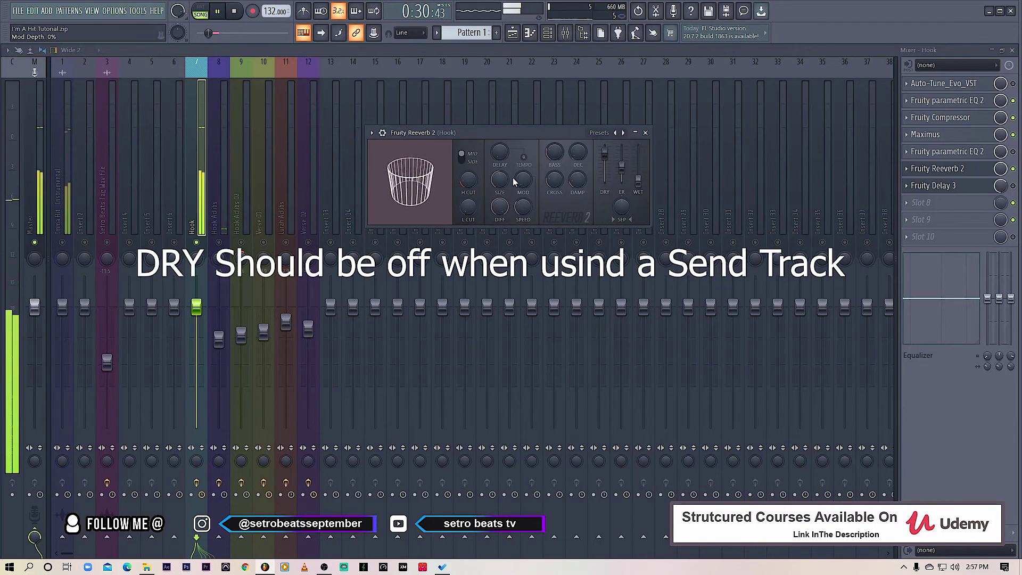
pyautogui.press('space')
# Step: Lengthen the reverb decay to 1.7 s and set the wet level to about 9%
pyautogui.moveTo(582, 156); pyautogui.dragTo(582, 149)
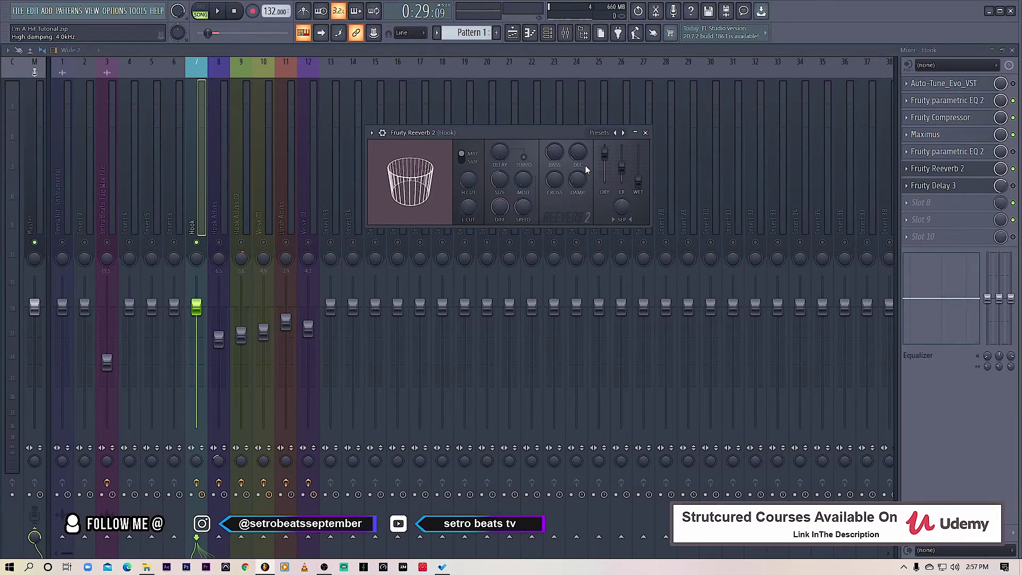
pyautogui.click(218, 11)
pyautogui.moveTo(638, 181); pyautogui.dragTo(639, 177)
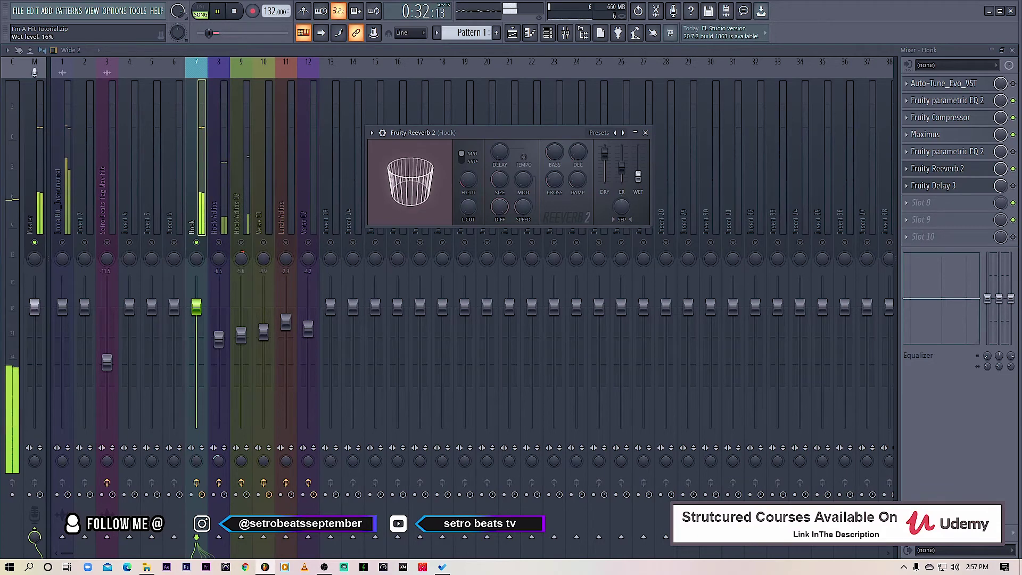
pyautogui.press('space')
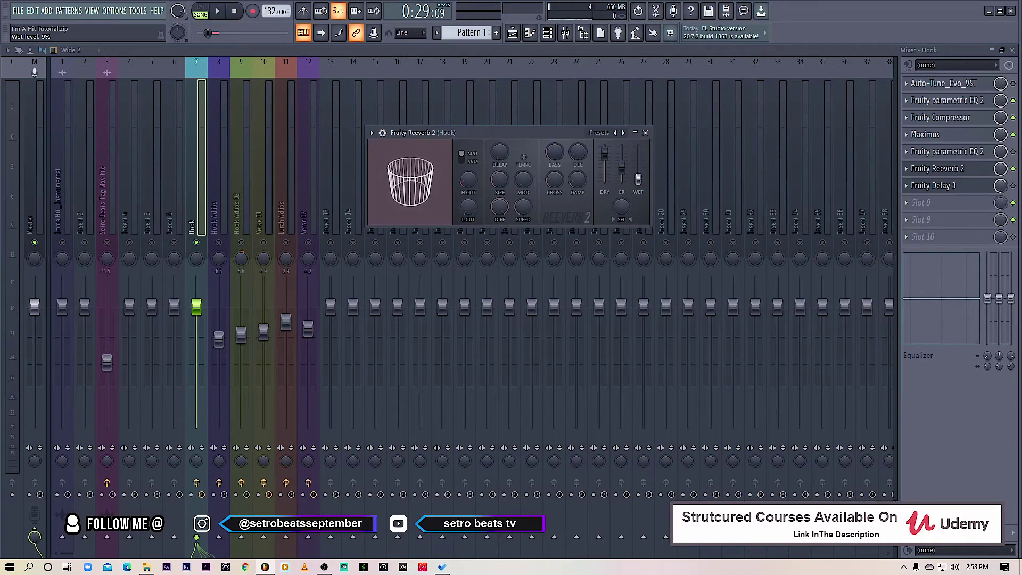
pyautogui.click(226, 9)
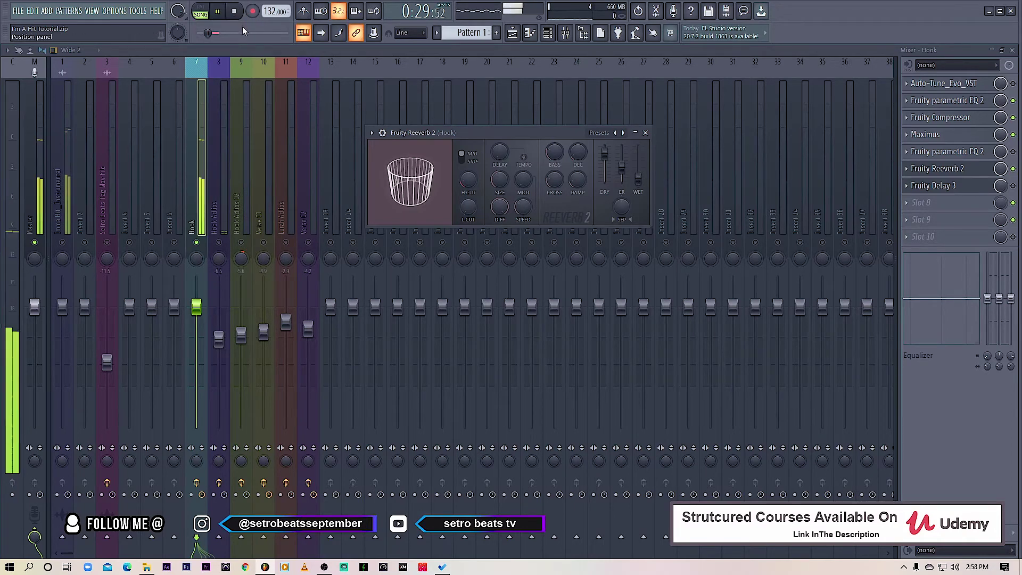
pyautogui.moveTo(517, 130); pyautogui.dragTo(558, 112)
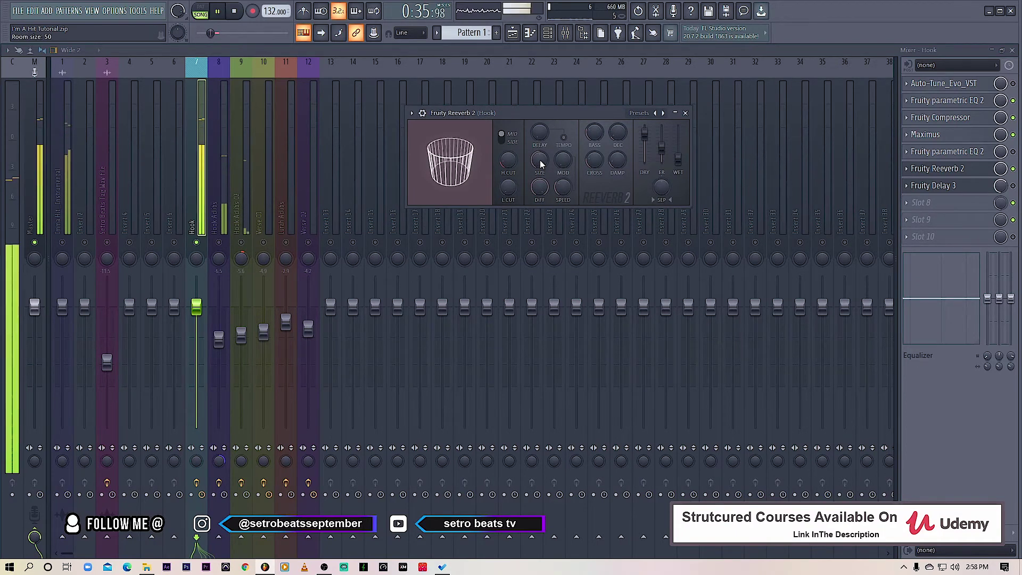
# Step: Increase the Hook reverb's SIZE for a bigger room and audition it
pyautogui.press('space')
pyautogui.moveTo(539, 161); pyautogui.dragTo(539, 139)
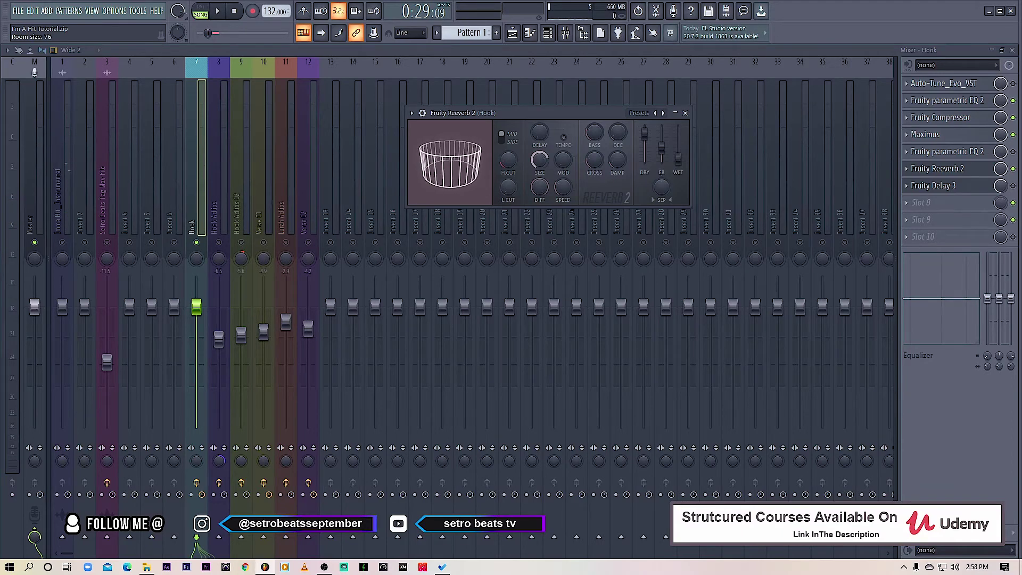
pyautogui.click(222, 13)
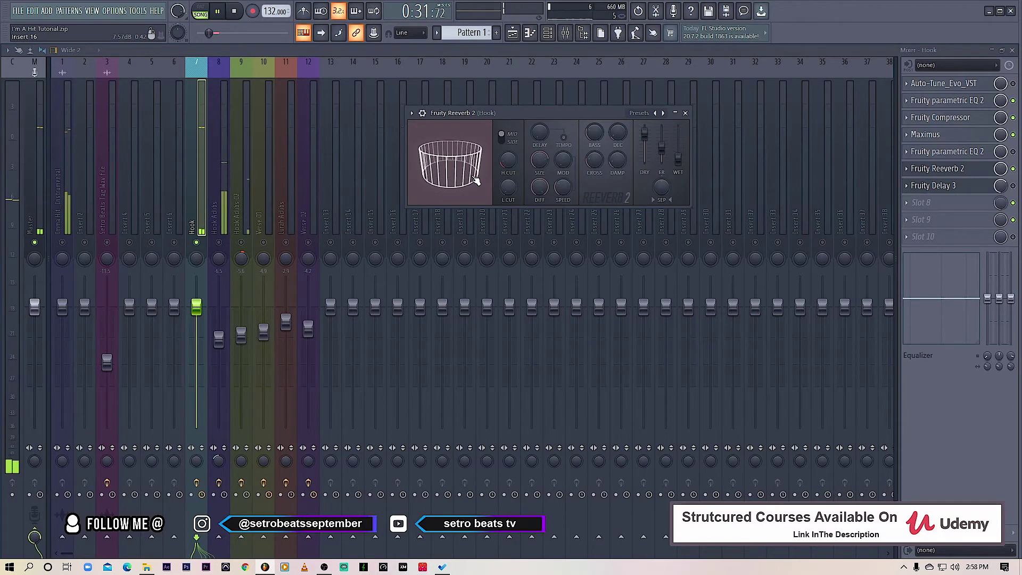
pyautogui.moveTo(550, 115); pyautogui.dragTo(527, 111)
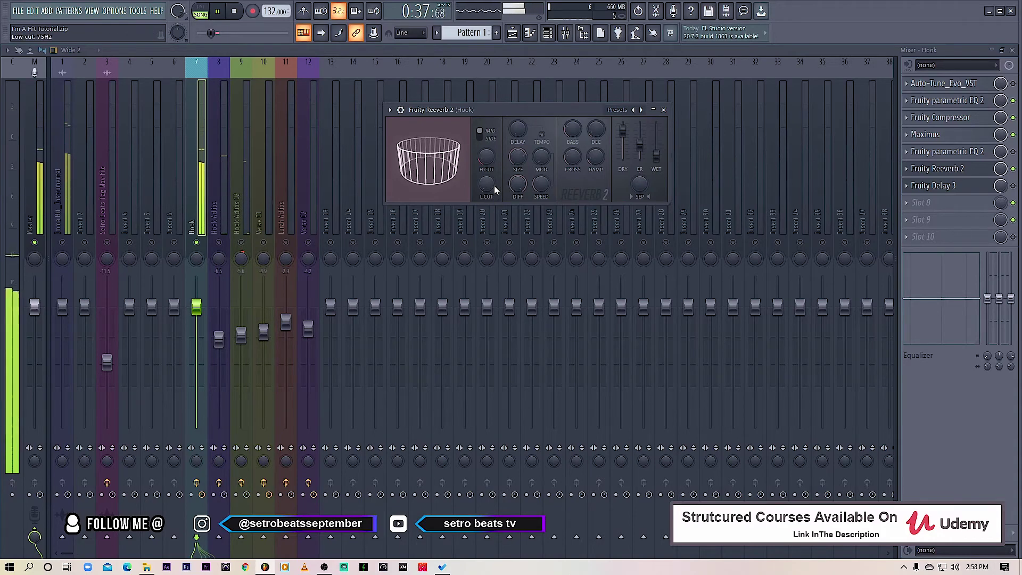
pyautogui.press('space')
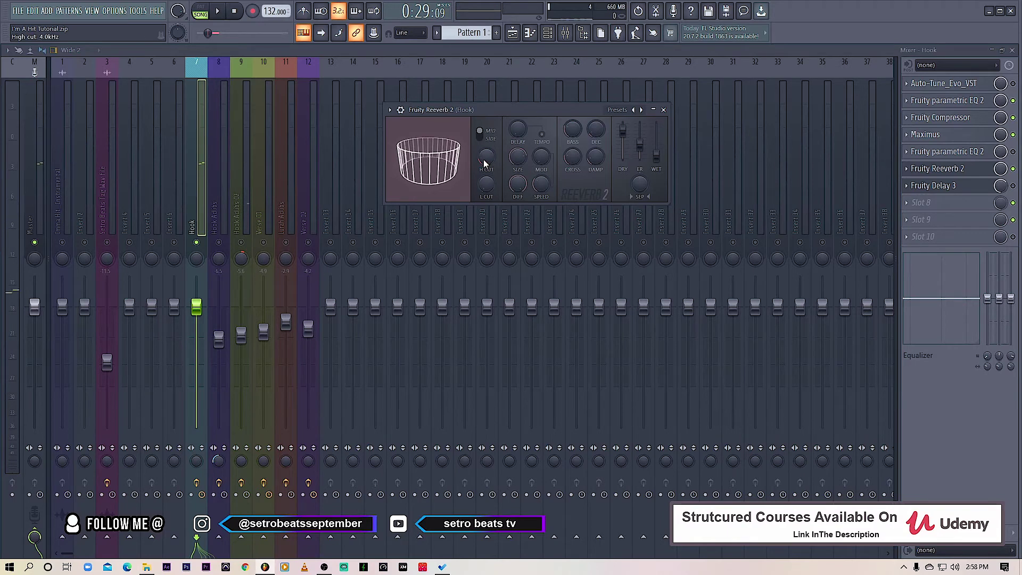
# Step: Roll the Fruity Reeverb 2 high cut down to 3.0 kHz while auditioning playback
pyautogui.click(947, 100)
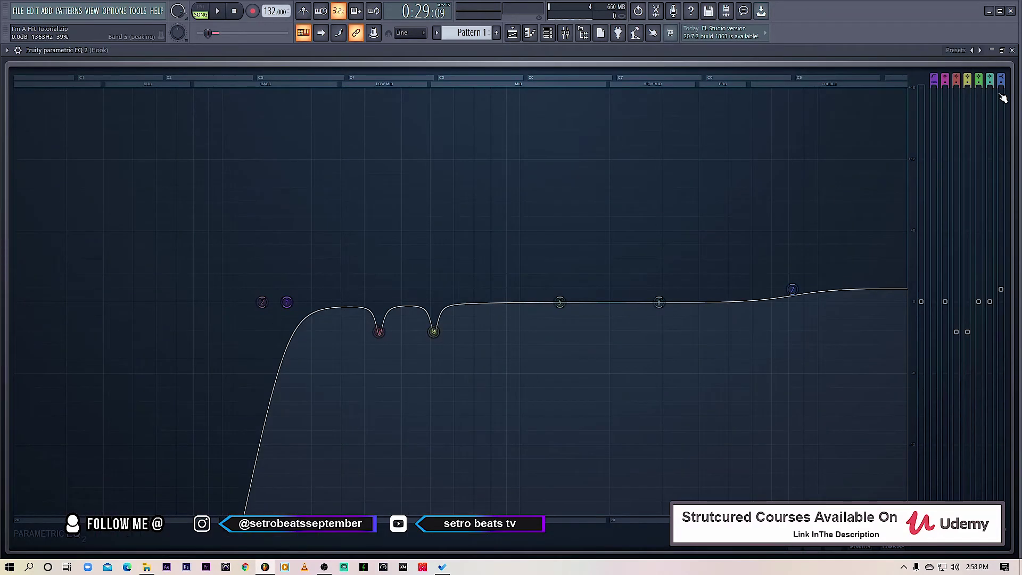
pyautogui.click(1012, 50)
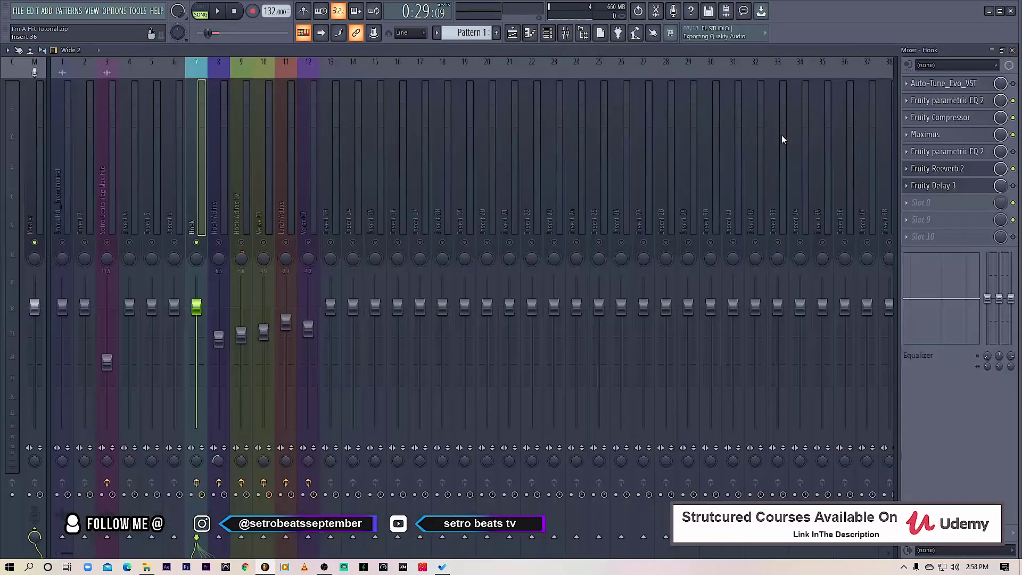
pyautogui.click(941, 169)
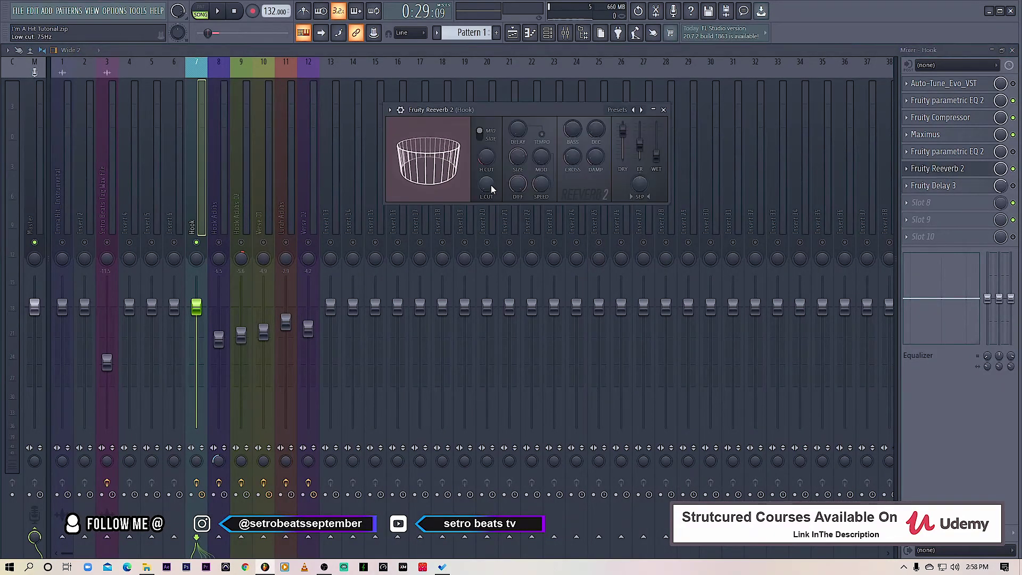
pyautogui.scroll(2, 486, 184)
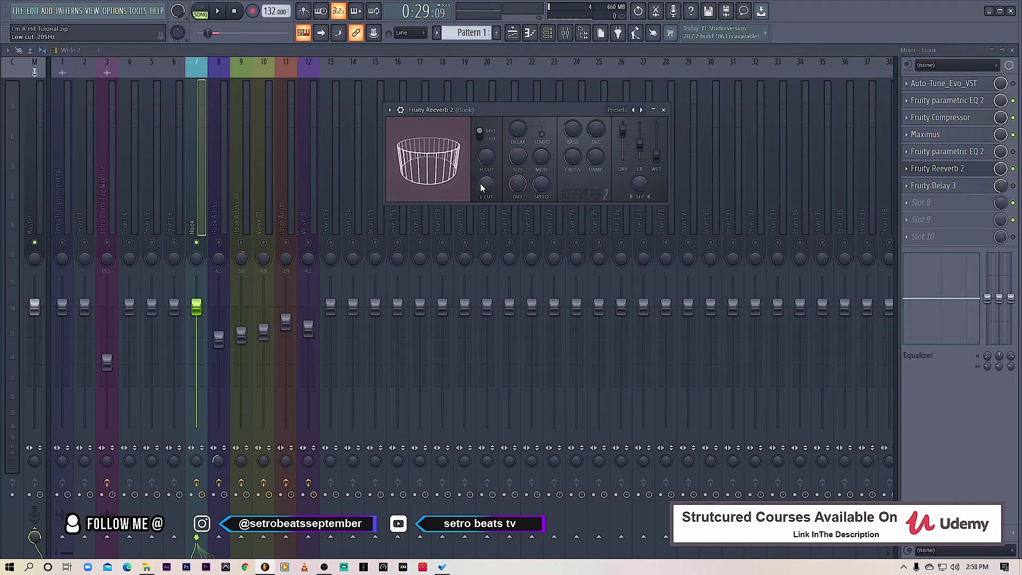
pyautogui.moveTo(486, 157)
pyautogui.mouseDown()
pyautogui.moveTo(486, 170)
pyautogui.moveTo(486, 138)
pyautogui.moveTo(486, 158)
pyautogui.mouseUp()
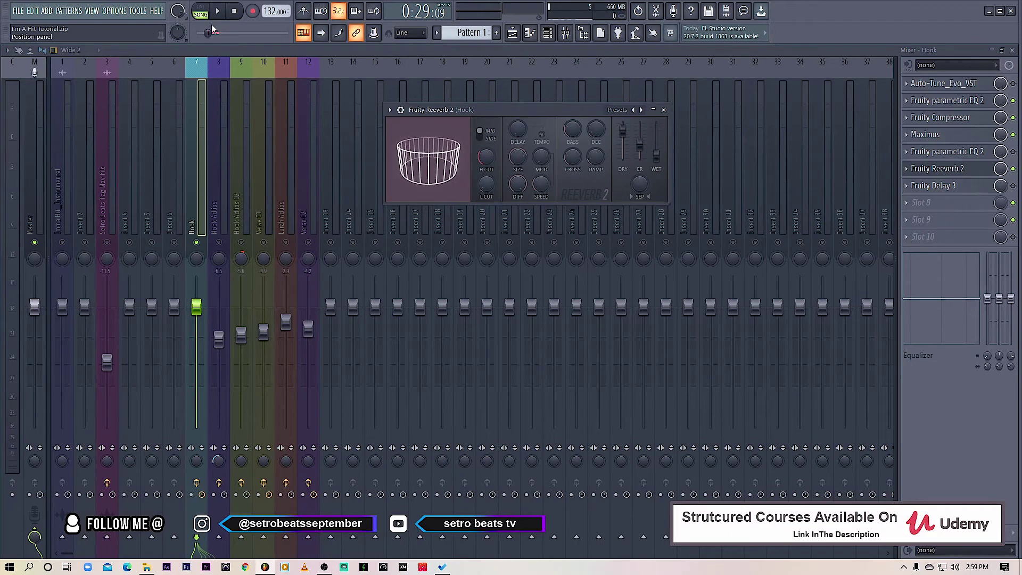
pyautogui.press('space')
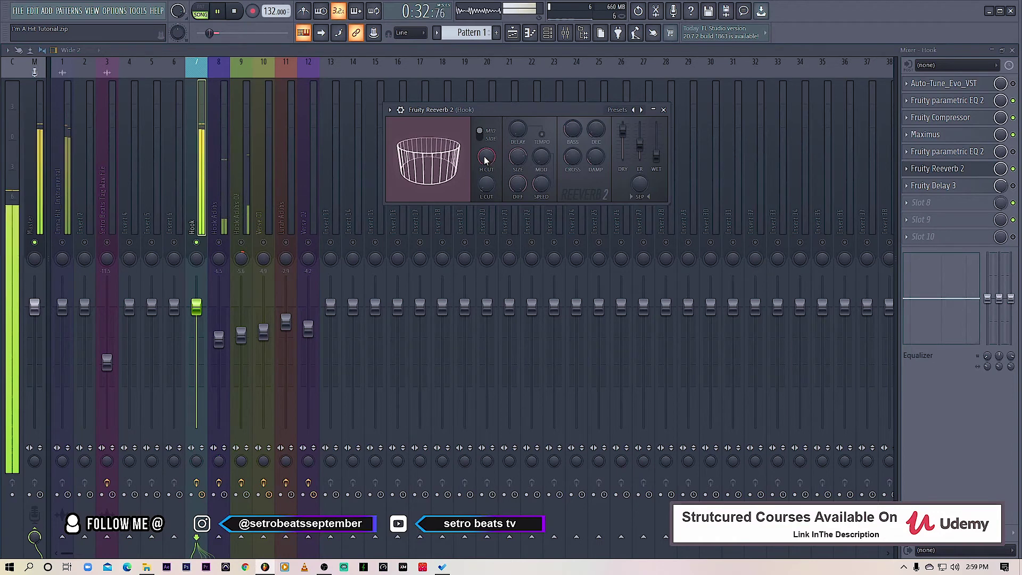
pyautogui.moveTo(486, 157); pyautogui.dragTo(486, 170)
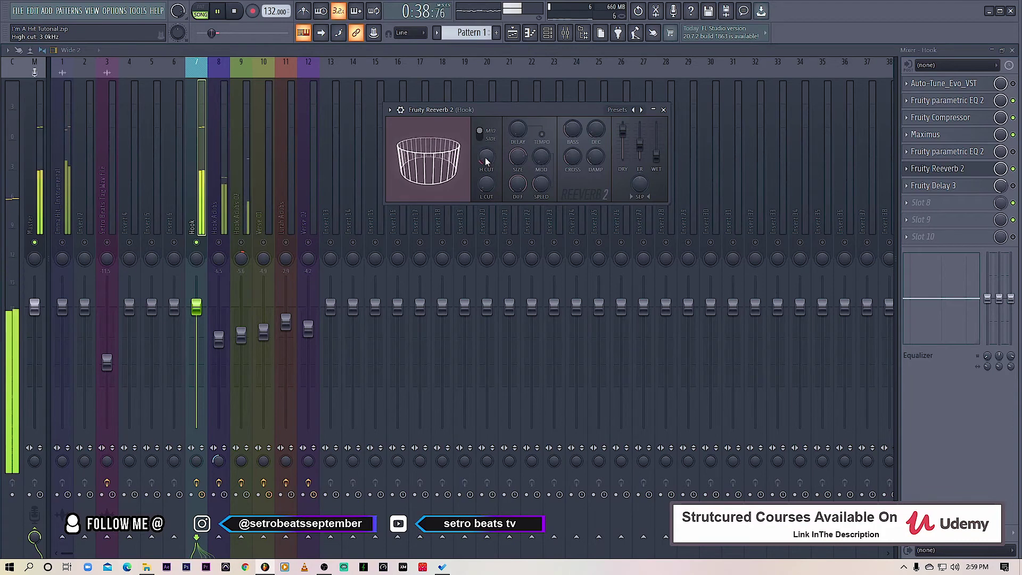
# Step: Bring up the replacement plugin list for the Hook's Fruity Delay 3 slot
pyautogui.moveTo(528, 106); pyautogui.dragTo(493, 102)
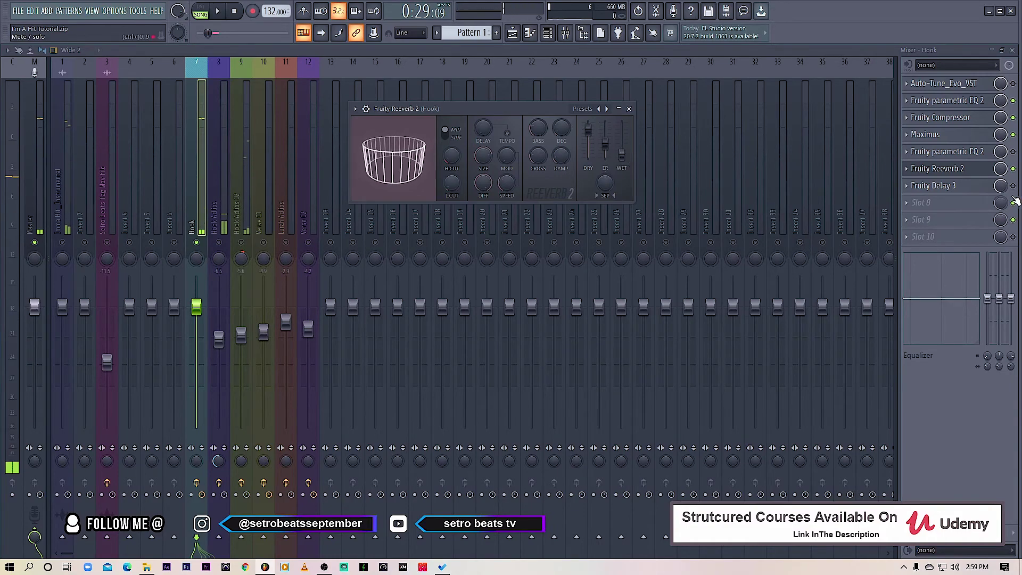
pyautogui.click(933, 185)
pyautogui.click(907, 185)
pyautogui.moveTo(937, 200)
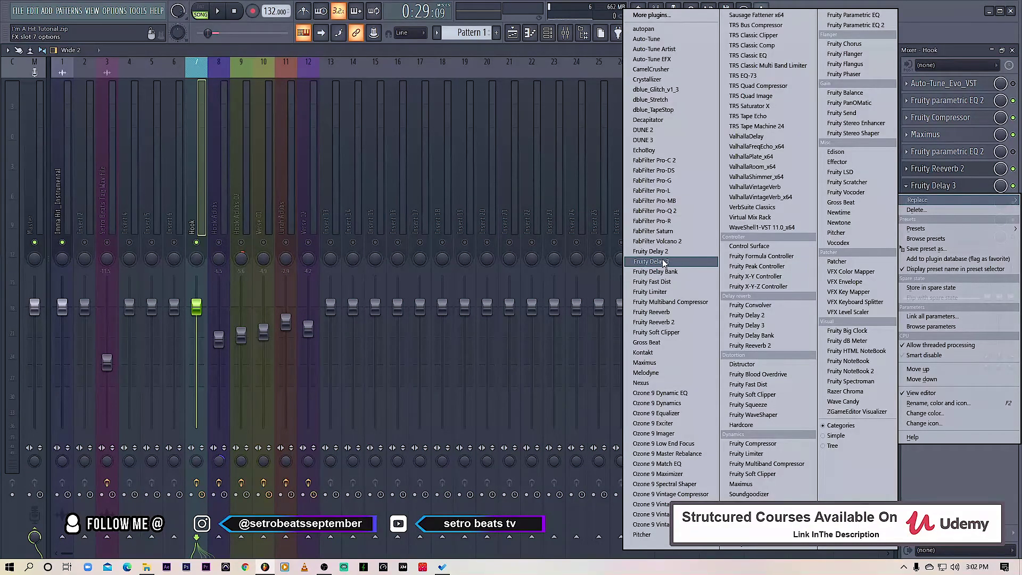
# Step: Replace the Hook's Fruity Delay 3 with Fruity Delay Bank and start playback
pyautogui.click(658, 272)
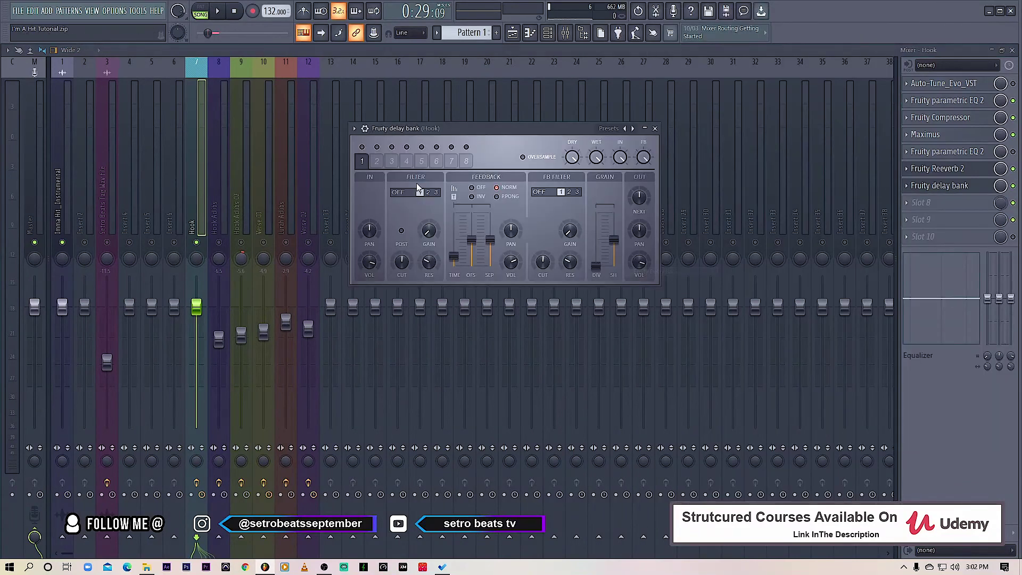
pyautogui.moveTo(449, 133); pyautogui.dragTo(518, 166)
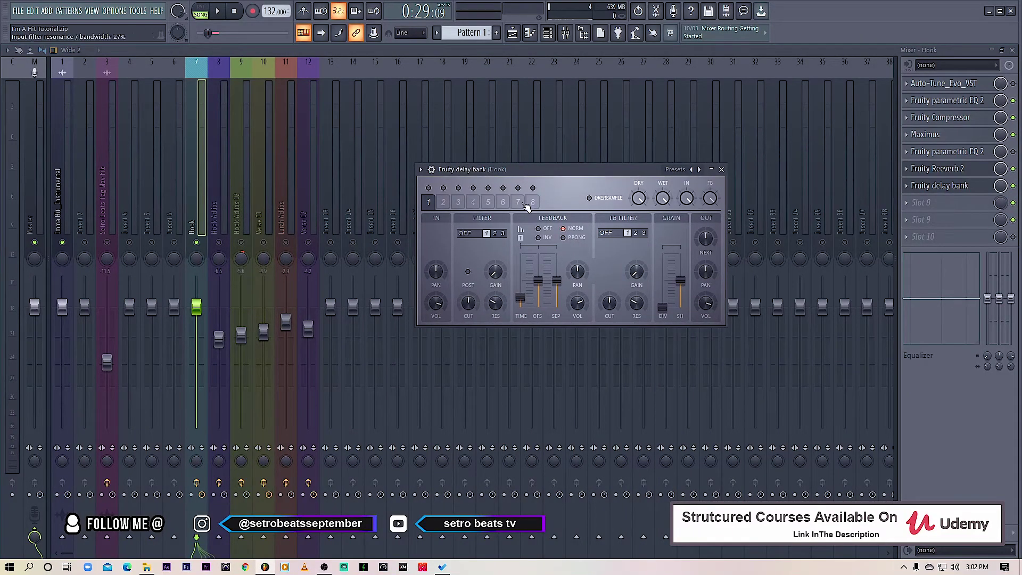
pyautogui.press('space')
pyautogui.press('space')
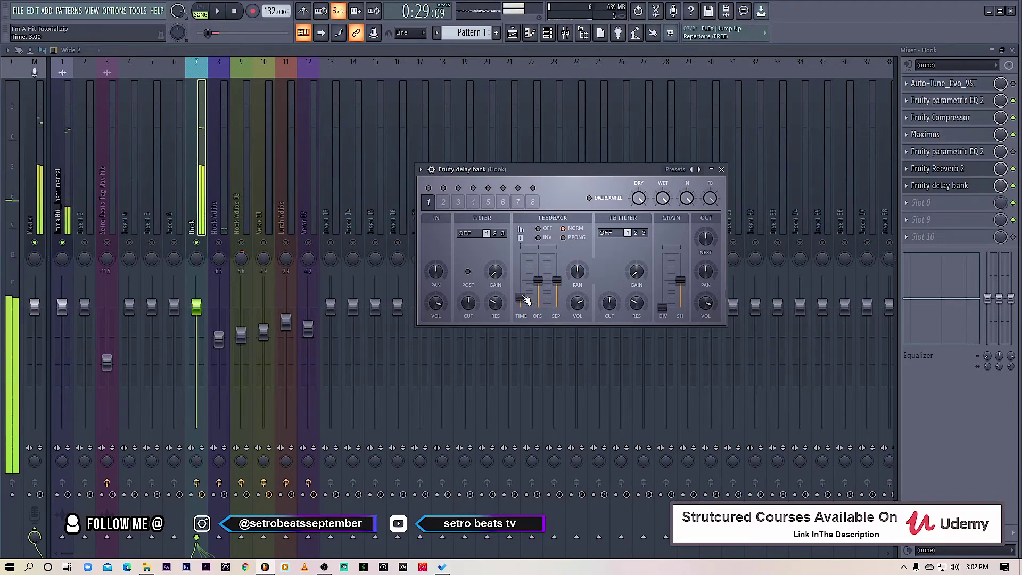
# Step: Lengthen the Delay Bank's feedback time slightly and raise its feedback volume to about 20%
pyautogui.moveTo(525, 304); pyautogui.dragTo(524, 302)
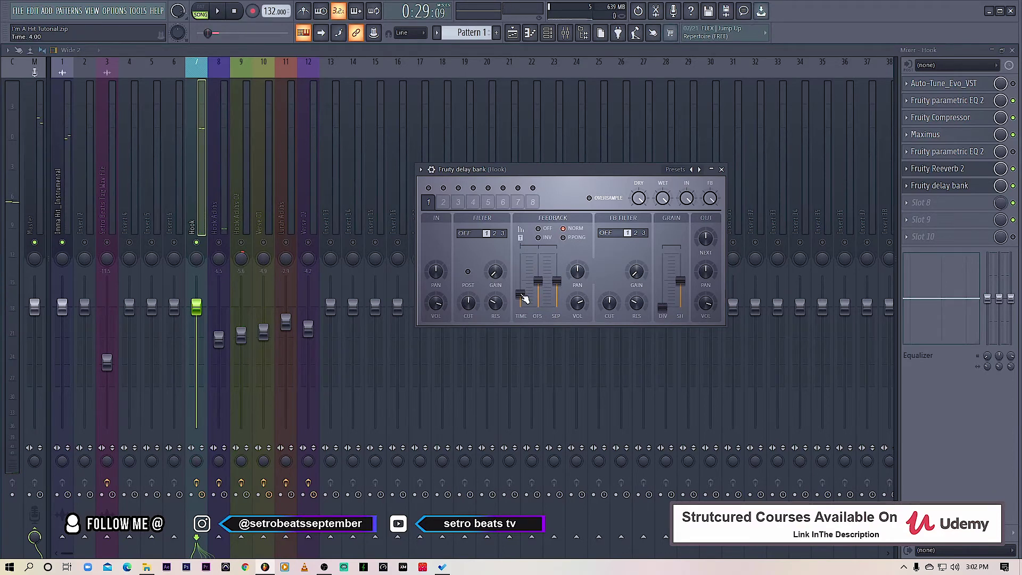
pyautogui.press('space')
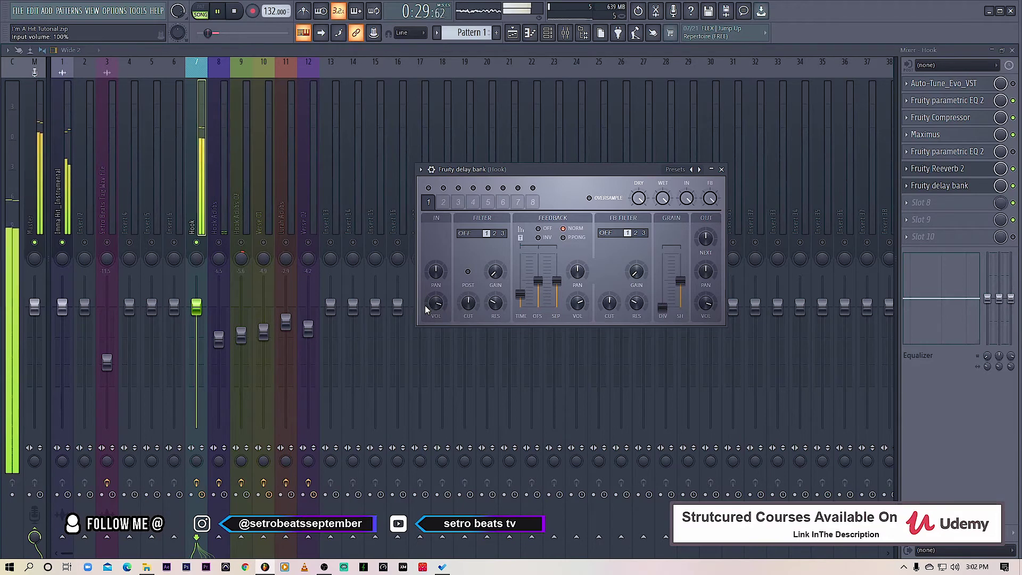
pyautogui.press('space')
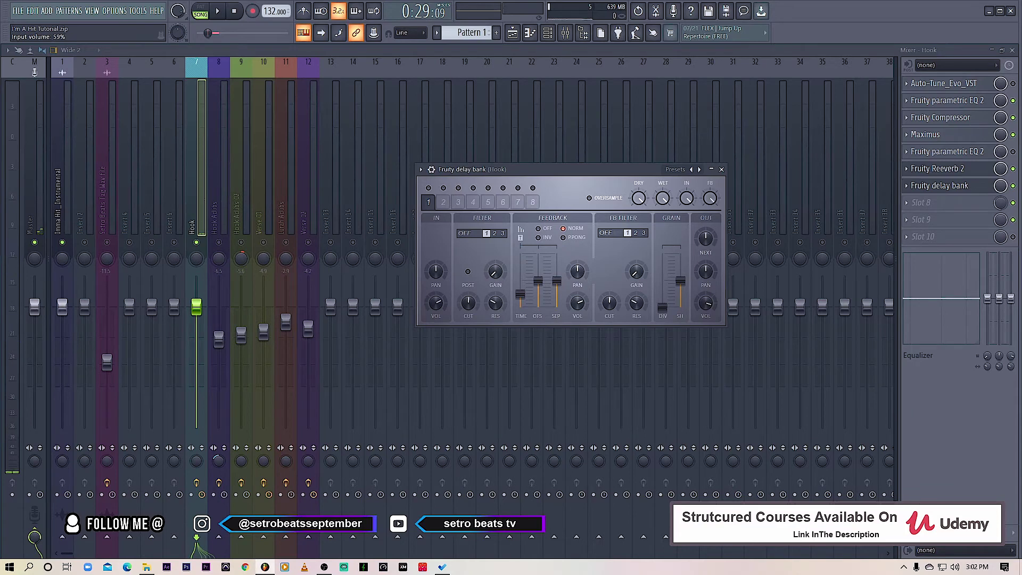
pyautogui.press('space')
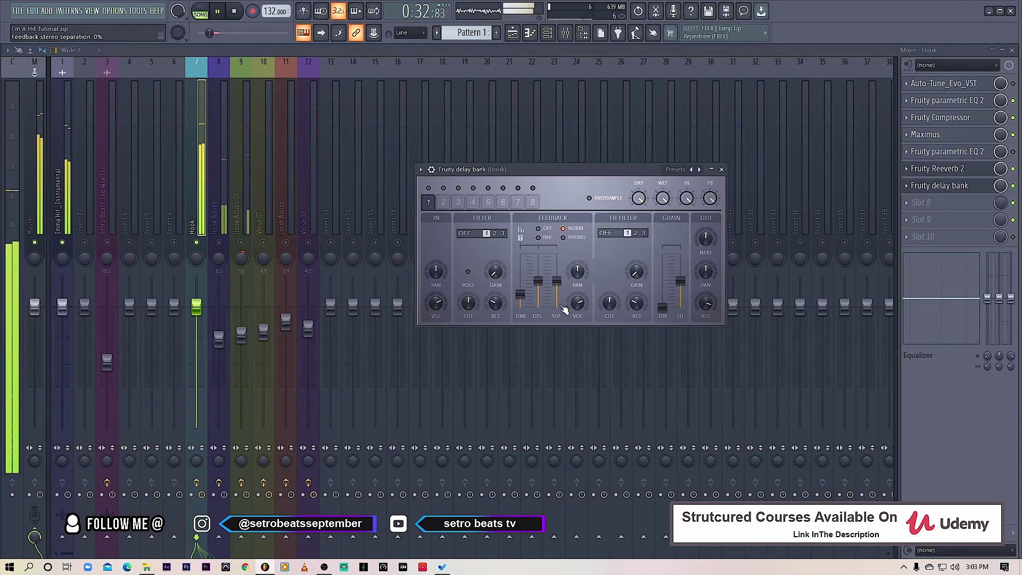
pyautogui.press('space')
pyautogui.moveTo(567, 304); pyautogui.dragTo(567, 309)
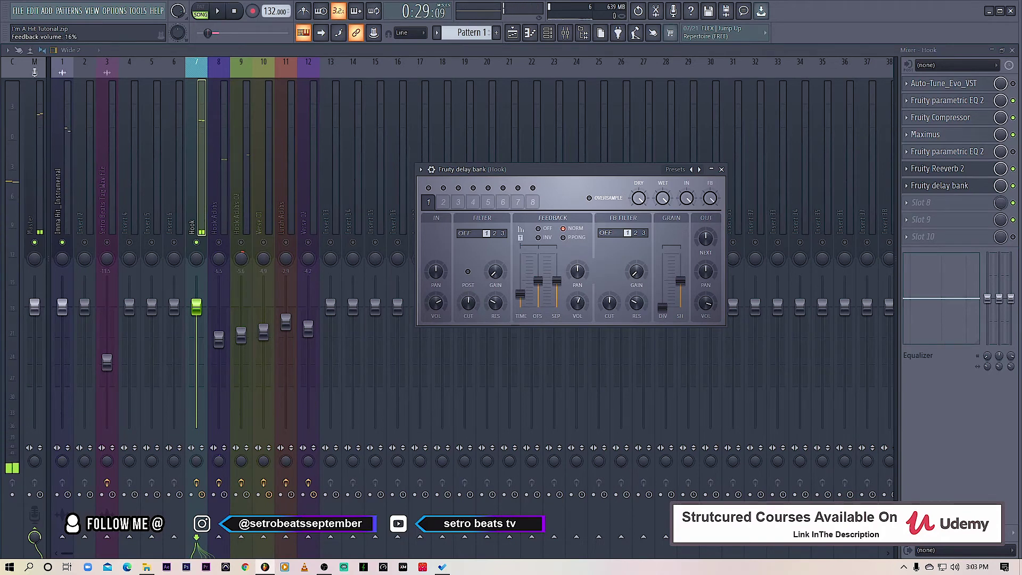
pyautogui.press('space')
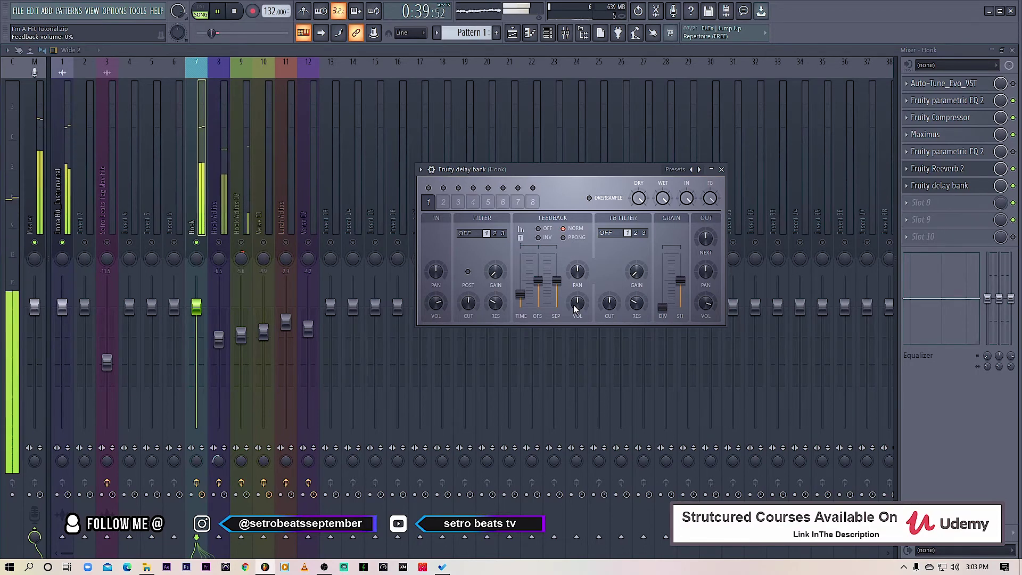
pyautogui.moveTo(575, 308)
pyautogui.mouseDown()
pyautogui.moveTo(575, 291)
pyautogui.moveTo(575, 314)
pyautogui.mouseUp()
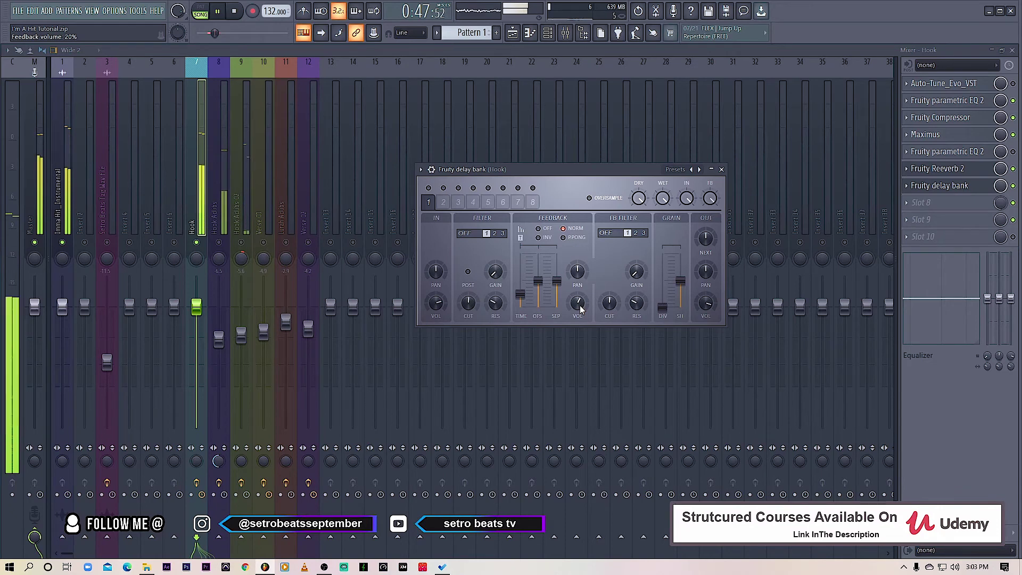
pyautogui.moveTo(582, 170); pyautogui.dragTo(531, 156)
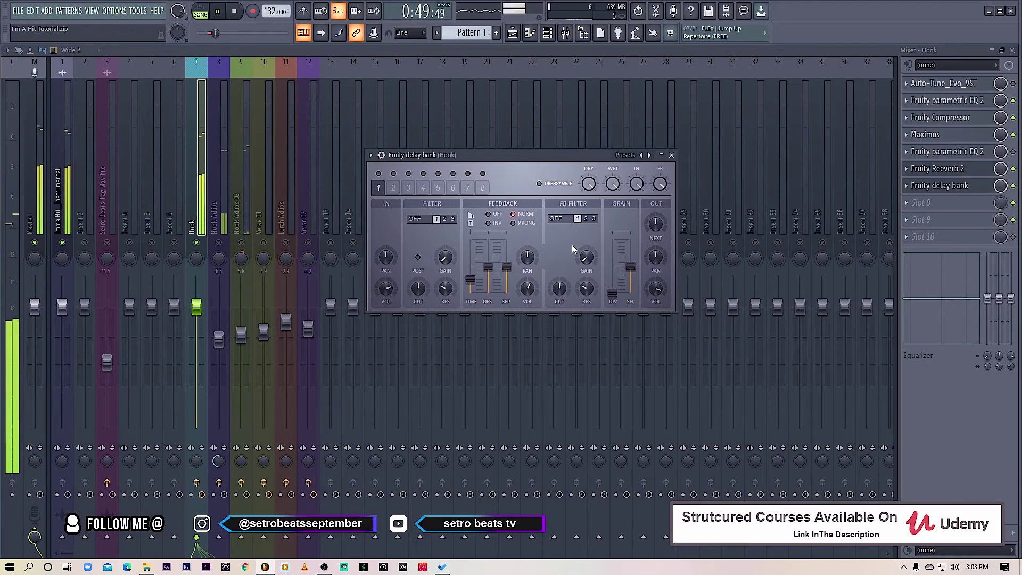
# Step: Close the Fruity Delay Bank window and toggle the Hook insert's solo off and back on
pyautogui.click(192, 243)
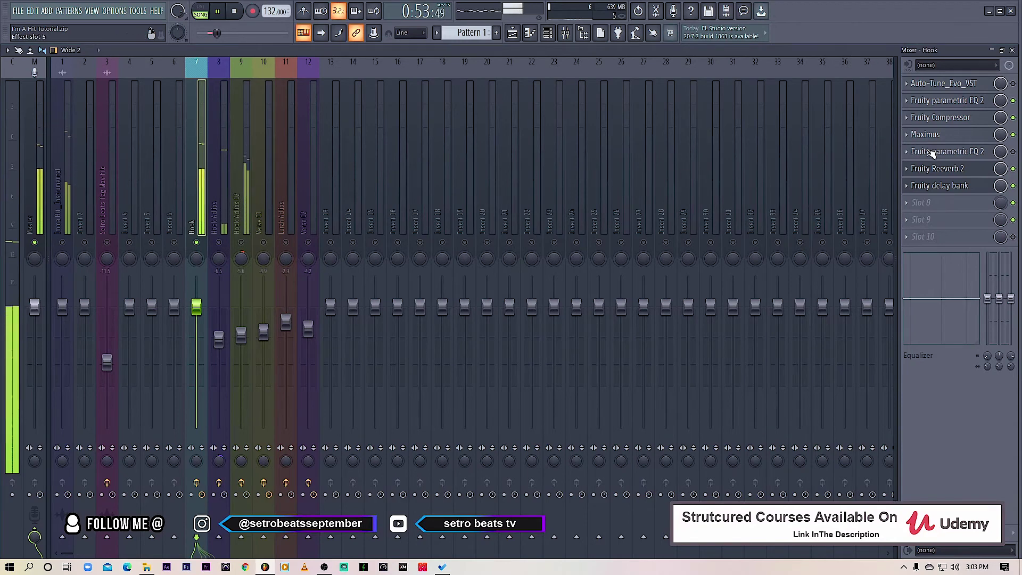
pyautogui.click(943, 191)
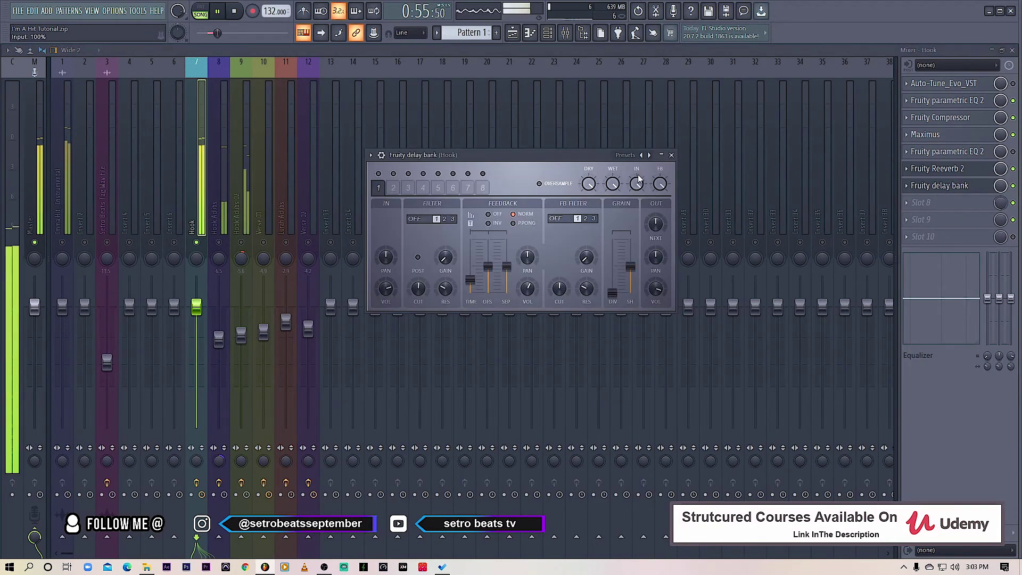
pyautogui.click(672, 155)
pyautogui.press('space')
pyautogui.rightClick(196, 242)
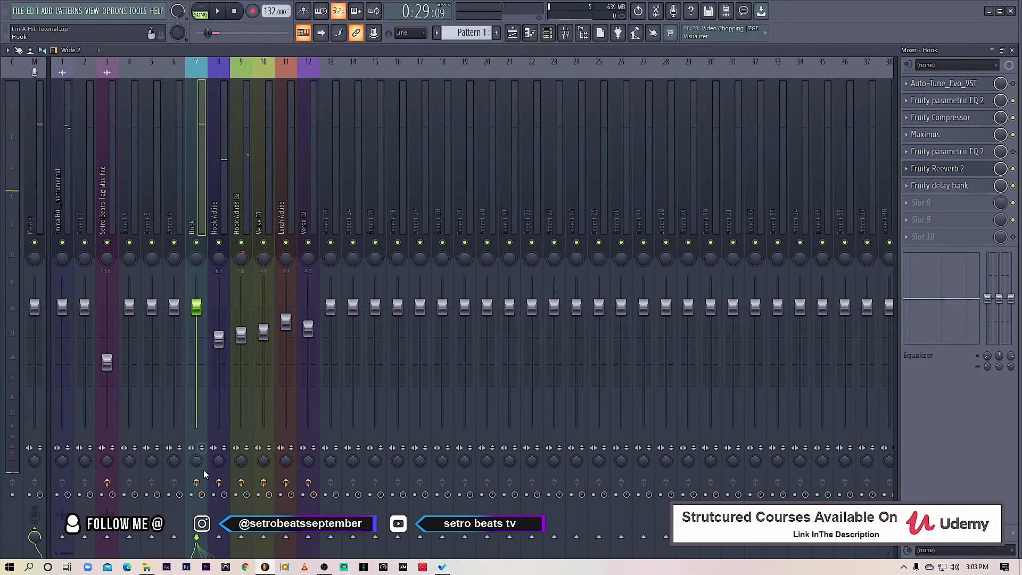
pyautogui.rightClick(196, 243)
# Step: Restart the song from the beginning and bring up the Hook's Fruity Reeverb 2
pyautogui.press('space')
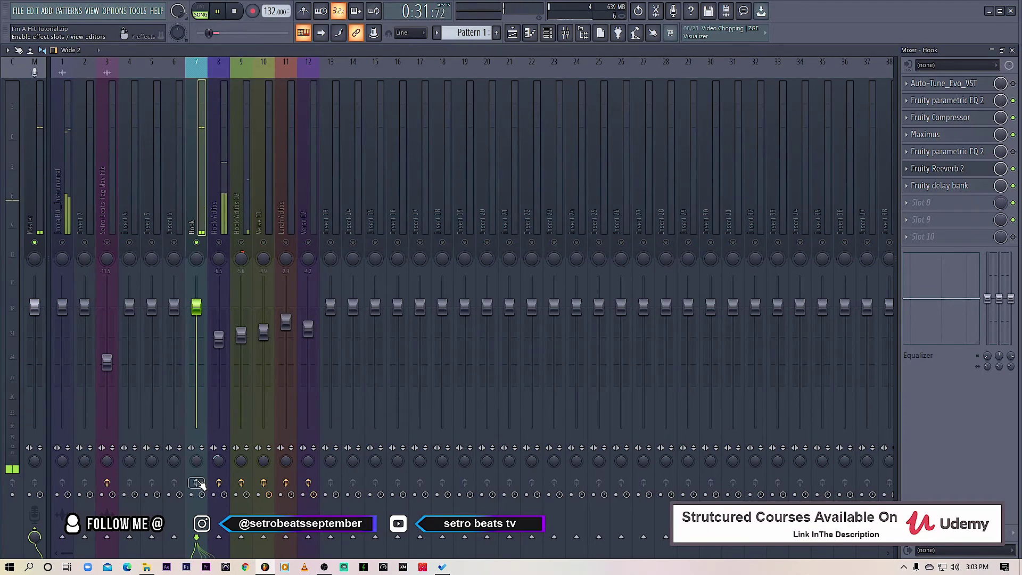
pyautogui.press('space')
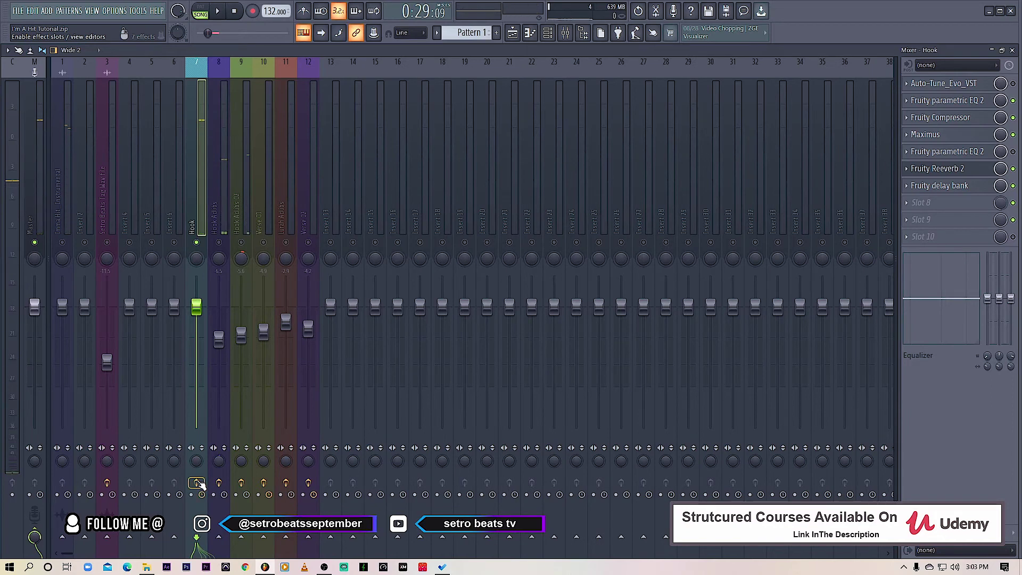
pyautogui.press('space')
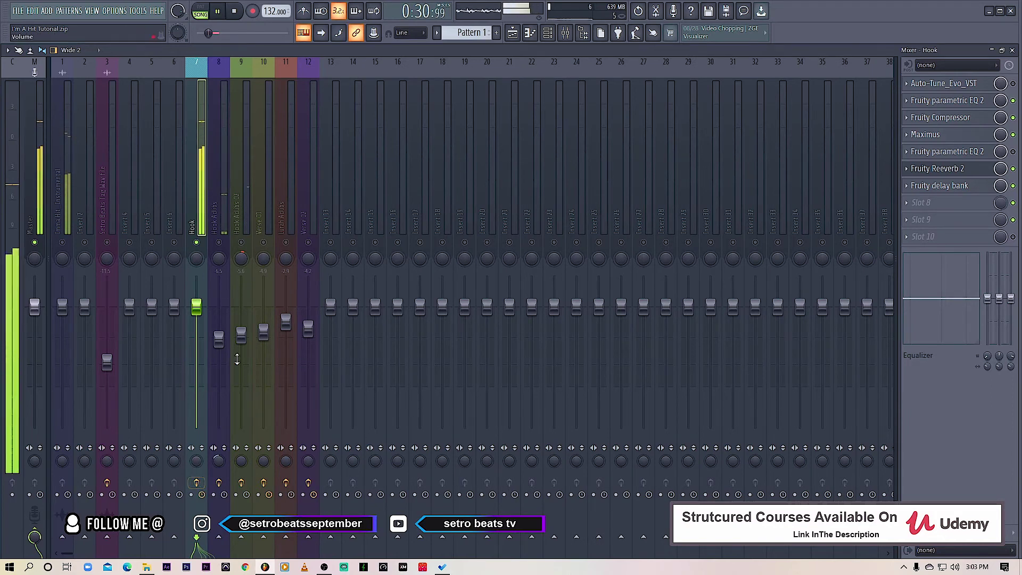
pyautogui.click(978, 173)
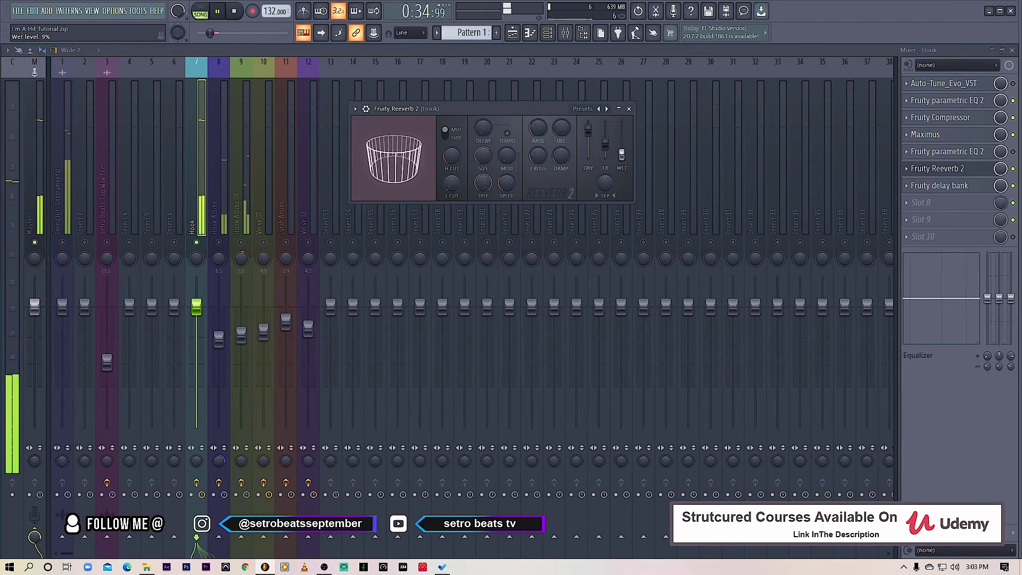
# Step: Close the reverb, unsolo the Hook, and set the Hook Adlibs fader to about -7.4 dB
pyautogui.click(629, 109)
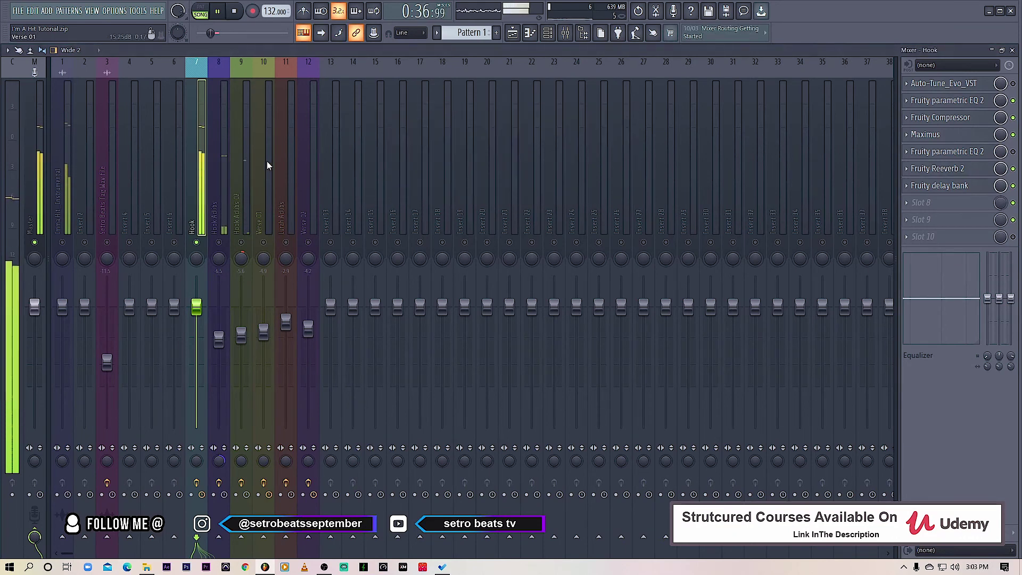
pyautogui.rightClick(196, 242)
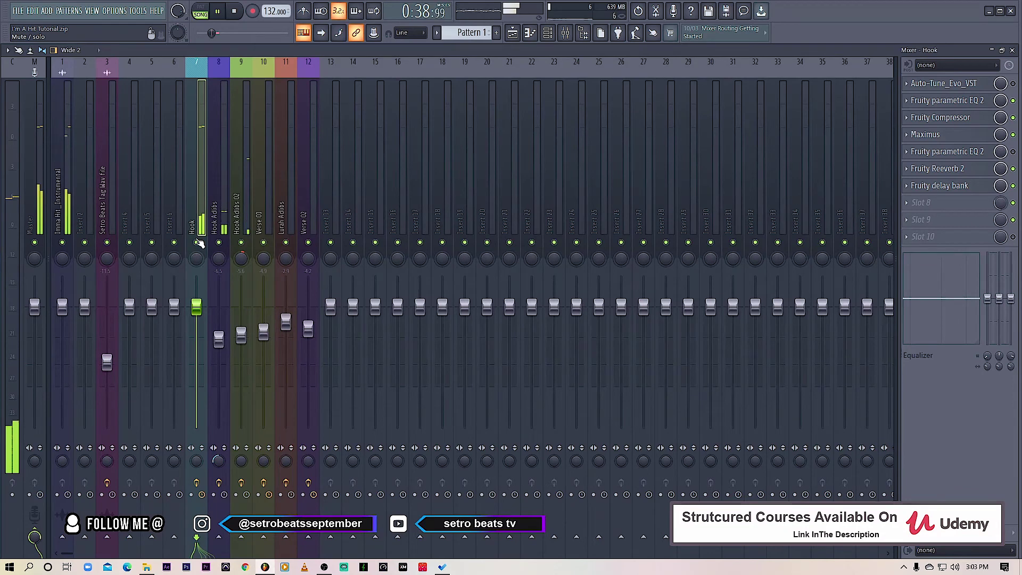
pyautogui.moveTo(219, 339)
pyautogui.mouseDown()
pyautogui.moveTo(219, 350)
pyautogui.moveTo(240, 337)
pyautogui.moveTo(240, 350)
pyautogui.moveTo(219, 357)
pyautogui.mouseUp()
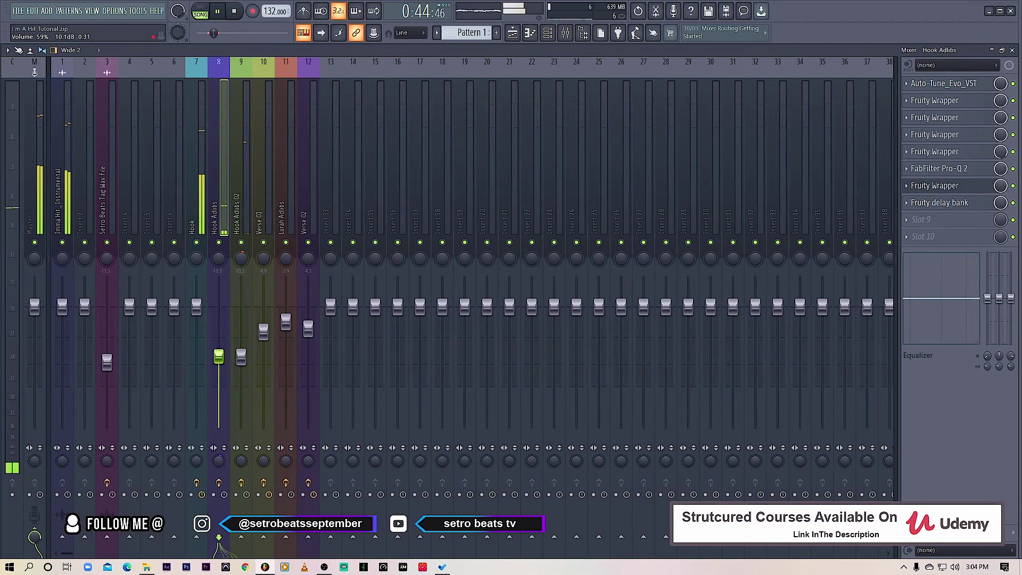
pyautogui.click(193, 220)
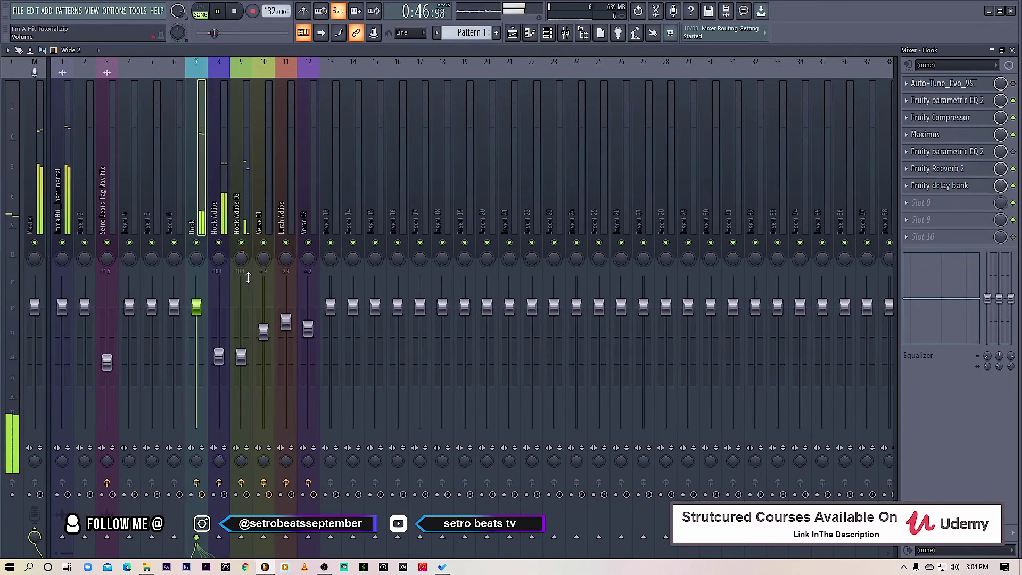
pyautogui.moveTo(218, 357); pyautogui.dragTo(241, 353)
# Step: Bring the Hook fader down to about -1.7 dB, auditioning the balance with playback
pyautogui.click(206, 285)
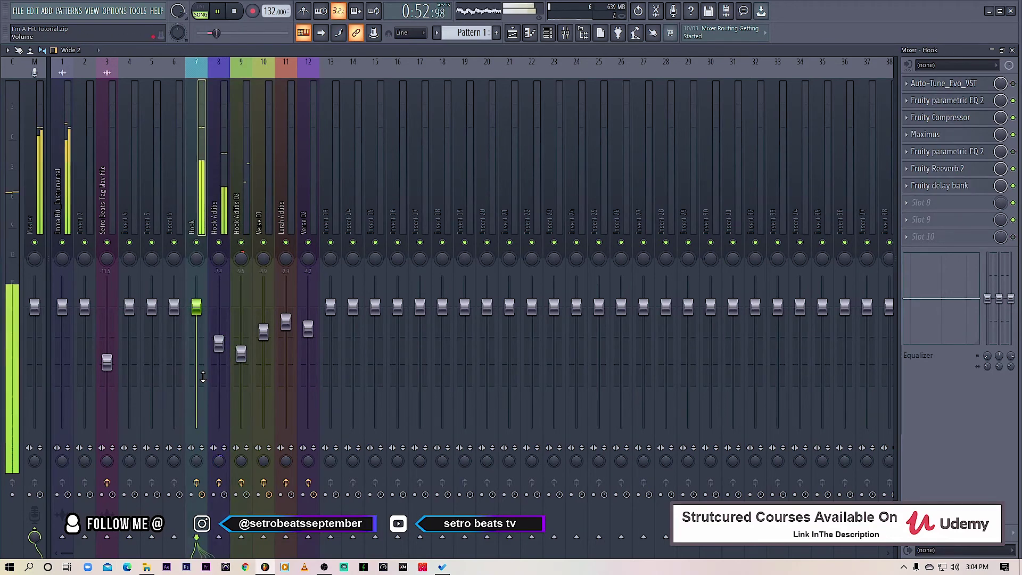
pyautogui.moveTo(196, 307); pyautogui.dragTo(196, 312)
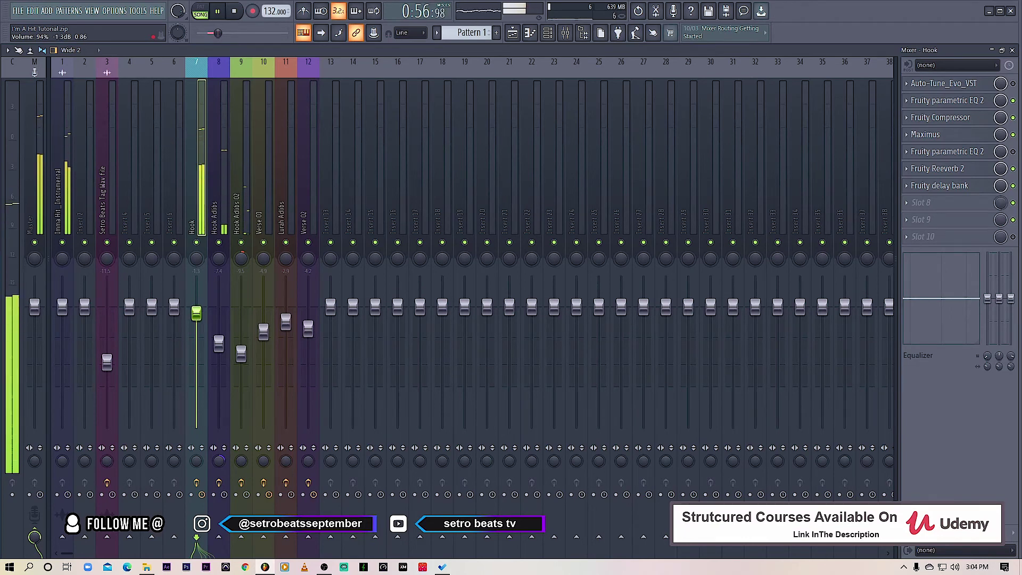
pyautogui.press('space')
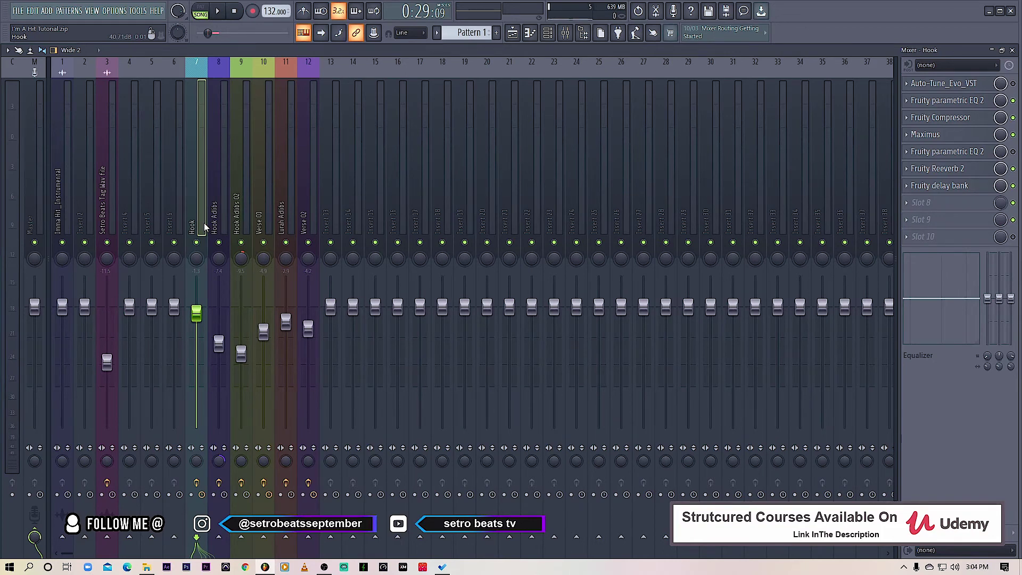
pyautogui.press('space')
pyautogui.moveTo(197, 315); pyautogui.dragTo(197, 316)
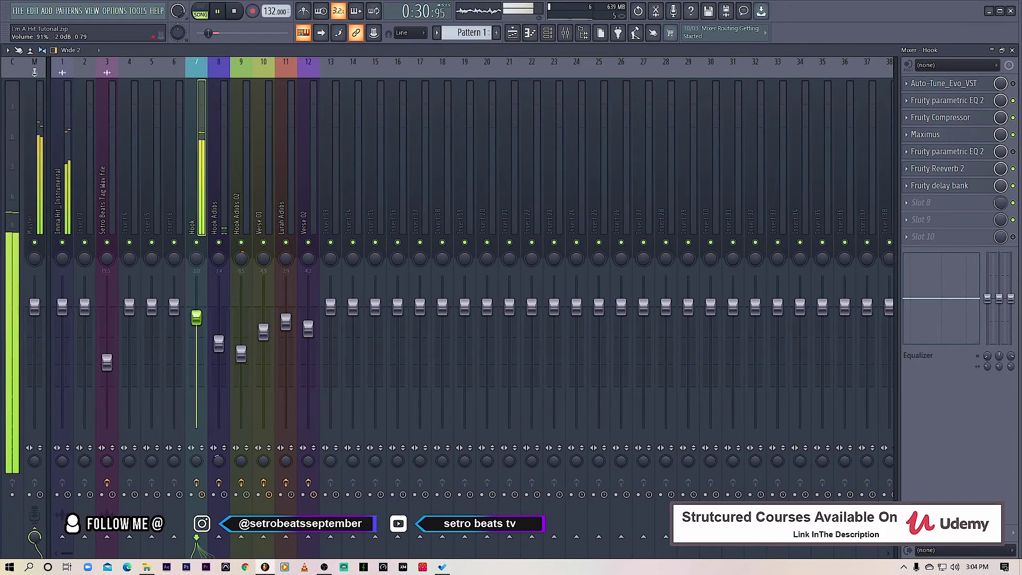
pyautogui.moveTo(196, 316); pyautogui.dragTo(196, 316)
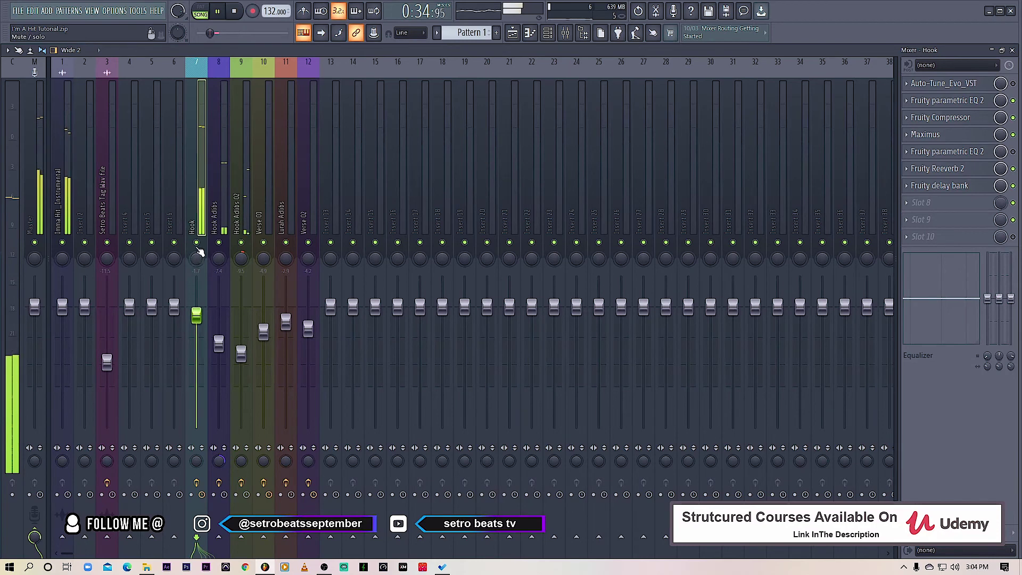
pyautogui.press('space')
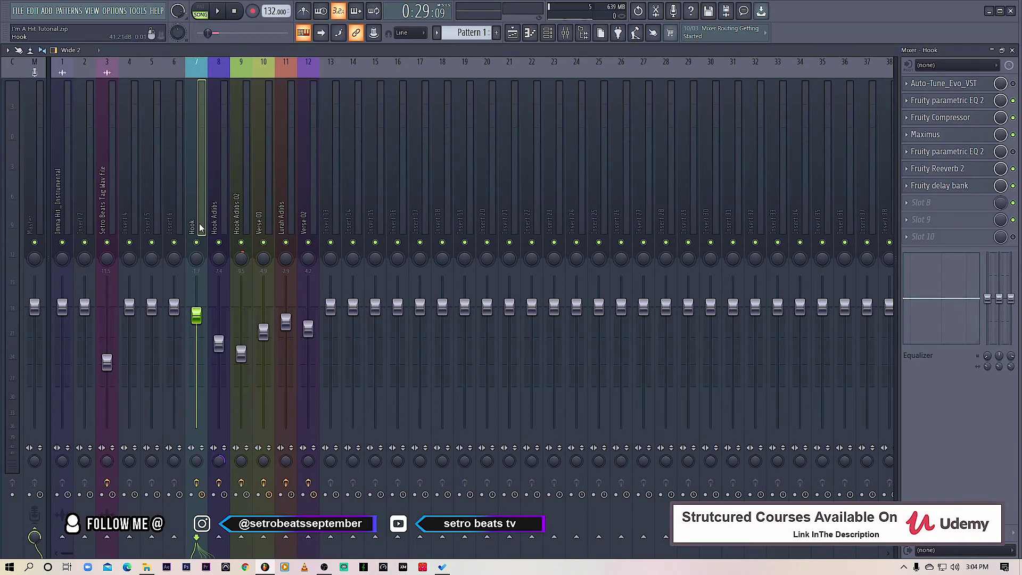
pyautogui.press('space')
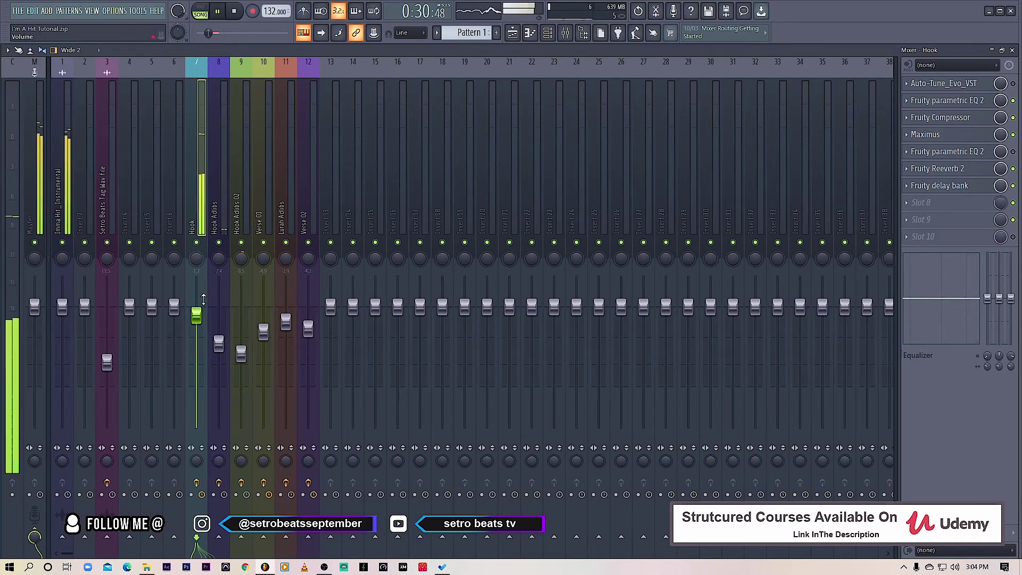
pyautogui.press('space')
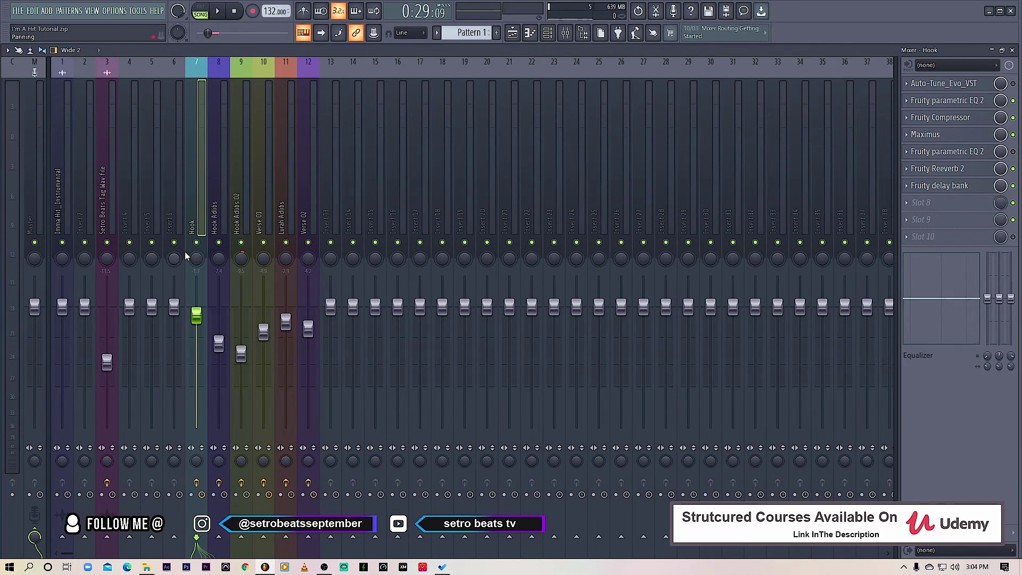
pyautogui.press('space')
# Step: Enable the Hook's Auto-Tune_Evo_VST slot and display its plugin window
pyautogui.click(1014, 84)
pyautogui.click(981, 91)
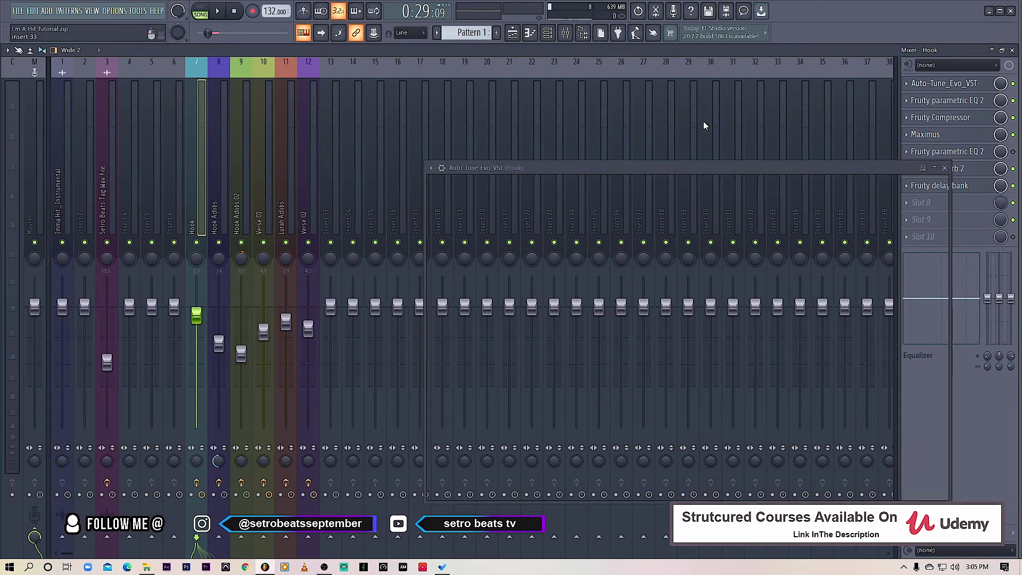
pyautogui.moveTo(666, 167); pyautogui.dragTo(489, 57)
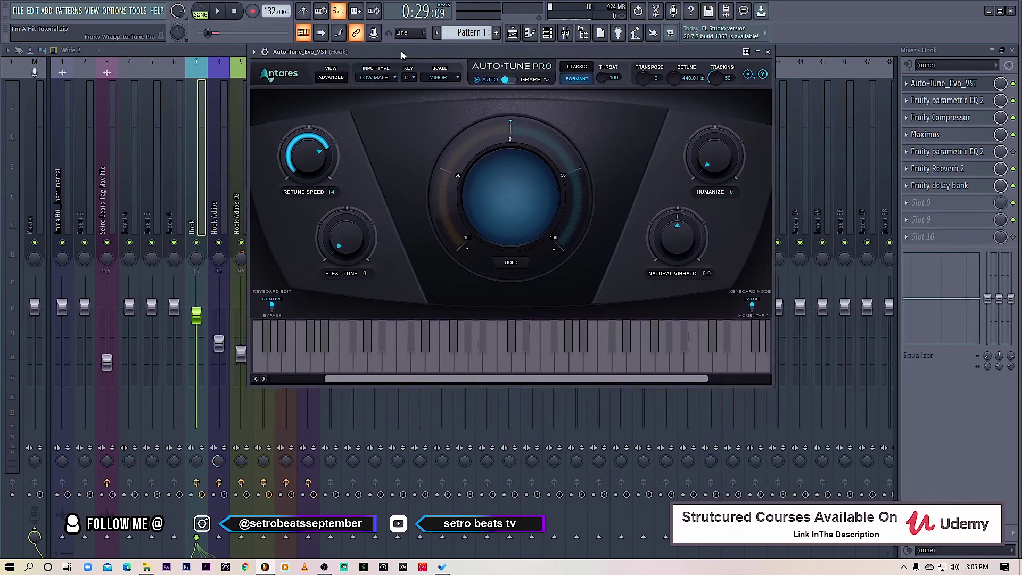
pyautogui.moveTo(403, 51); pyautogui.dragTo(411, 83)
pyautogui.click(440, 84)
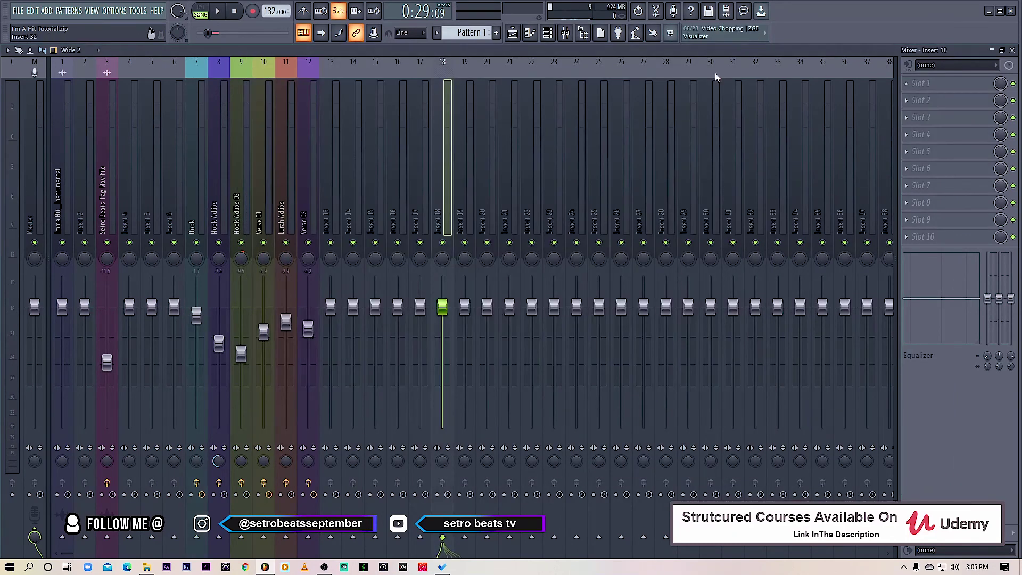
pyautogui.click(197, 184)
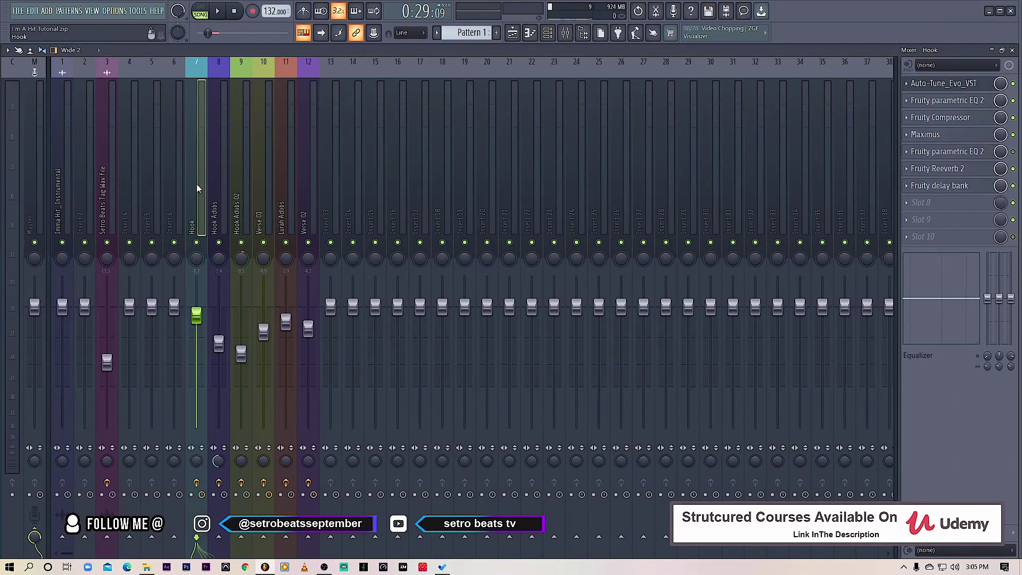
pyautogui.click(953, 83)
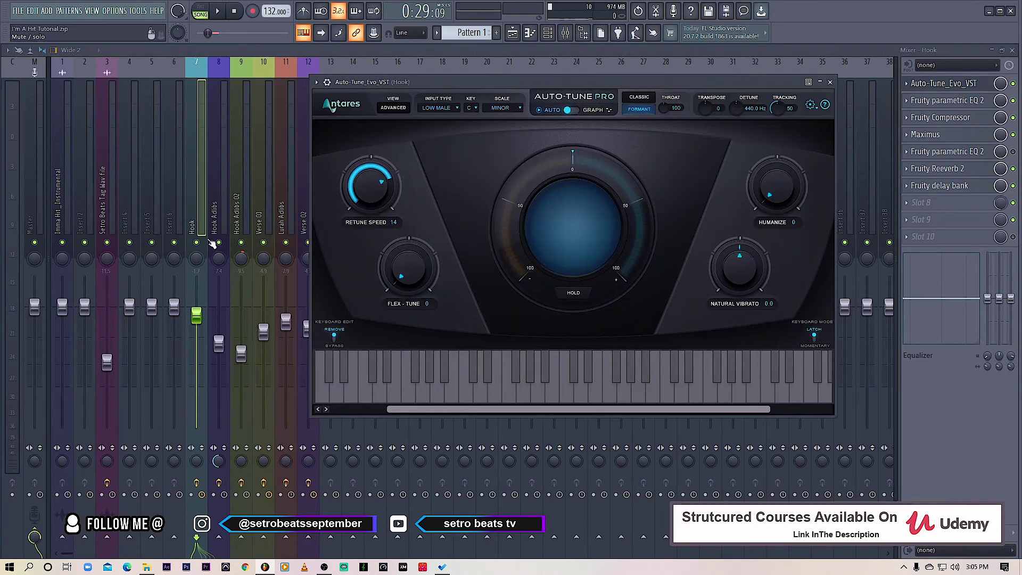
pyautogui.click(197, 248)
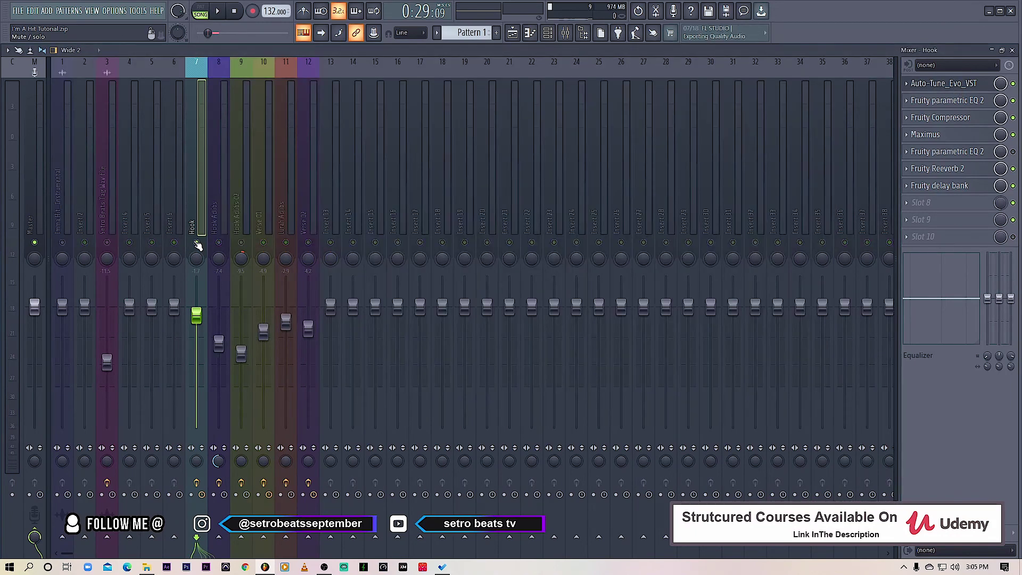
pyautogui.click(939, 84)
# Step: Set the Auto-Tune retune speed to about 15 ms while playing, then close the plugin
pyautogui.moveTo(321, 184); pyautogui.dragTo(318, 193)
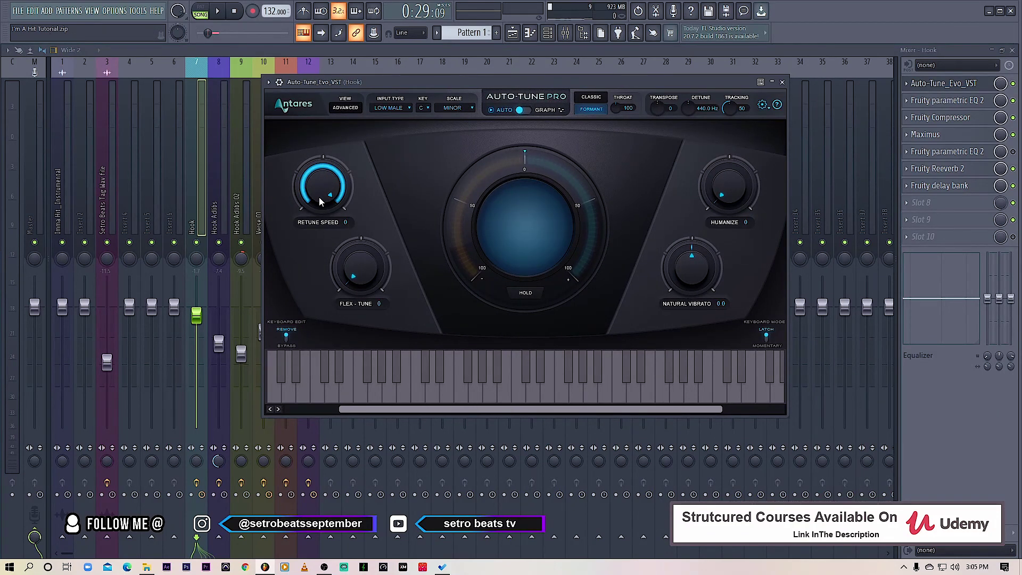
pyautogui.press('space')
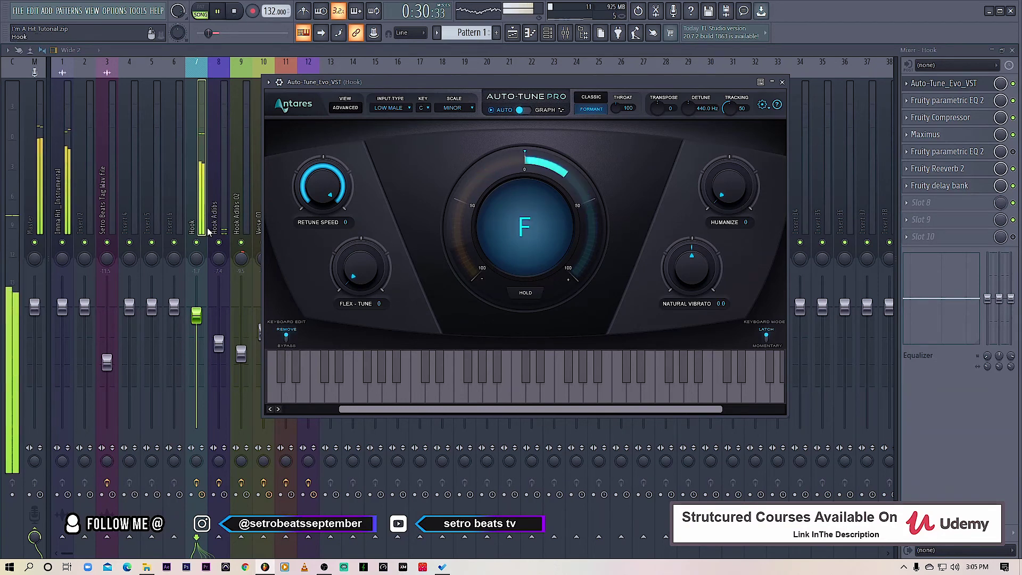
pyautogui.press('Escape')
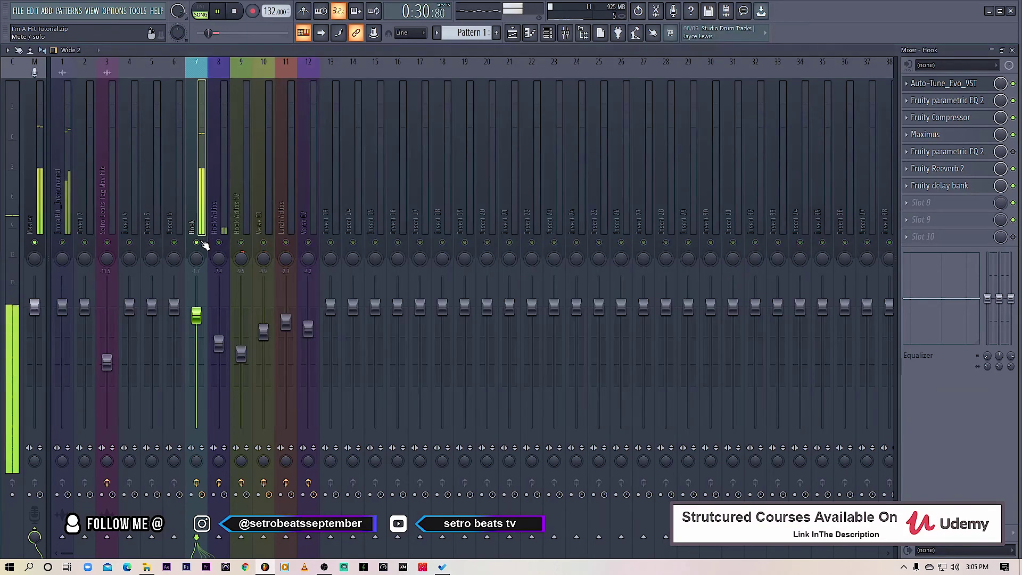
pyautogui.click(972, 88)
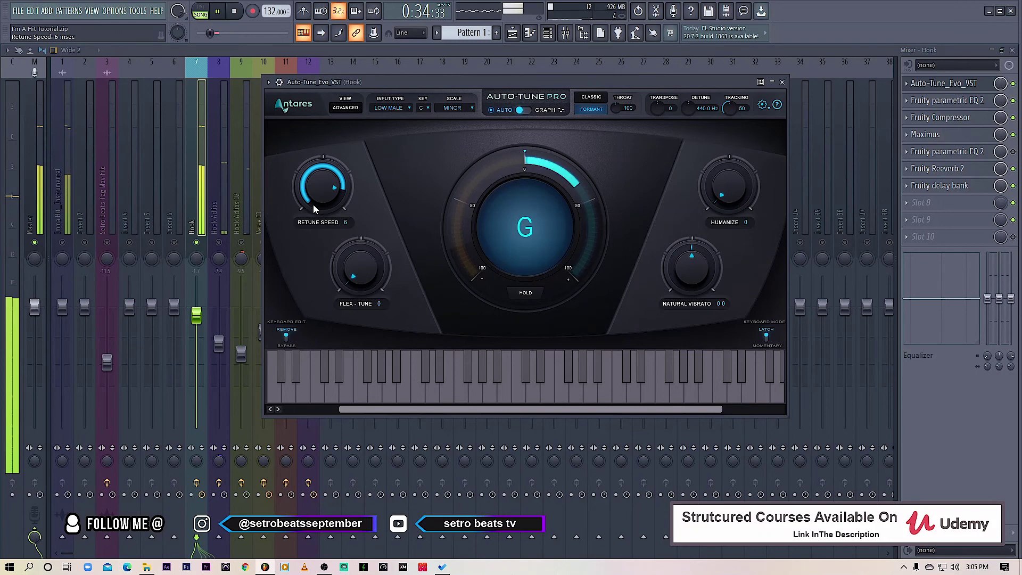
pyautogui.moveTo(305, 209); pyautogui.dragTo(311, 187)
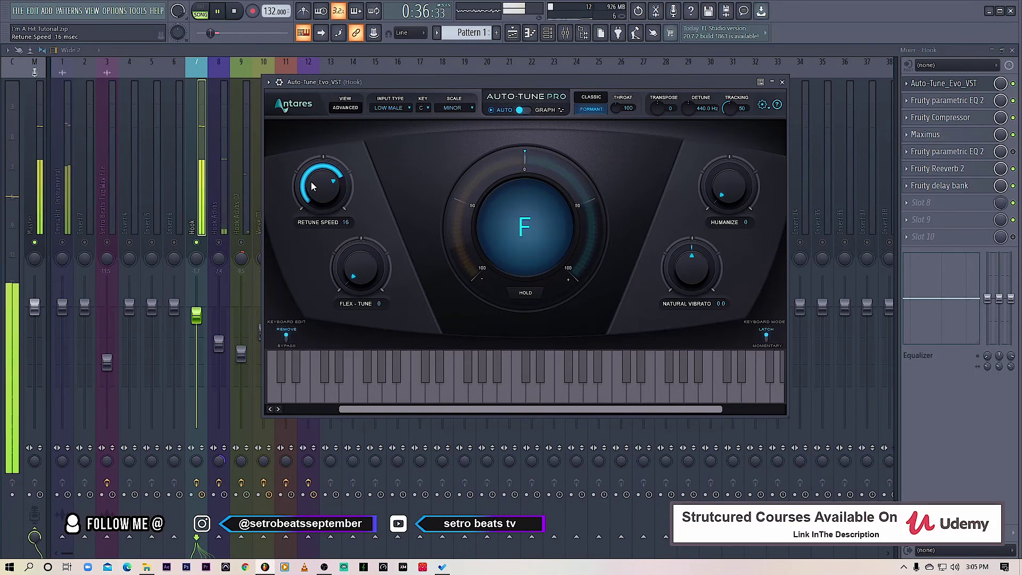
pyautogui.scroll(-1, 318, 176)
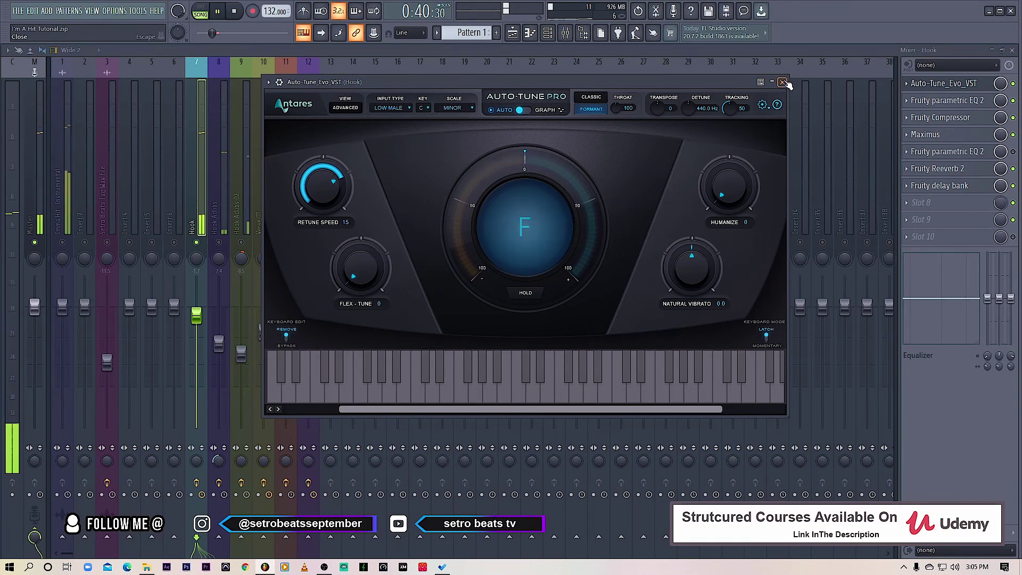
pyautogui.click(783, 82)
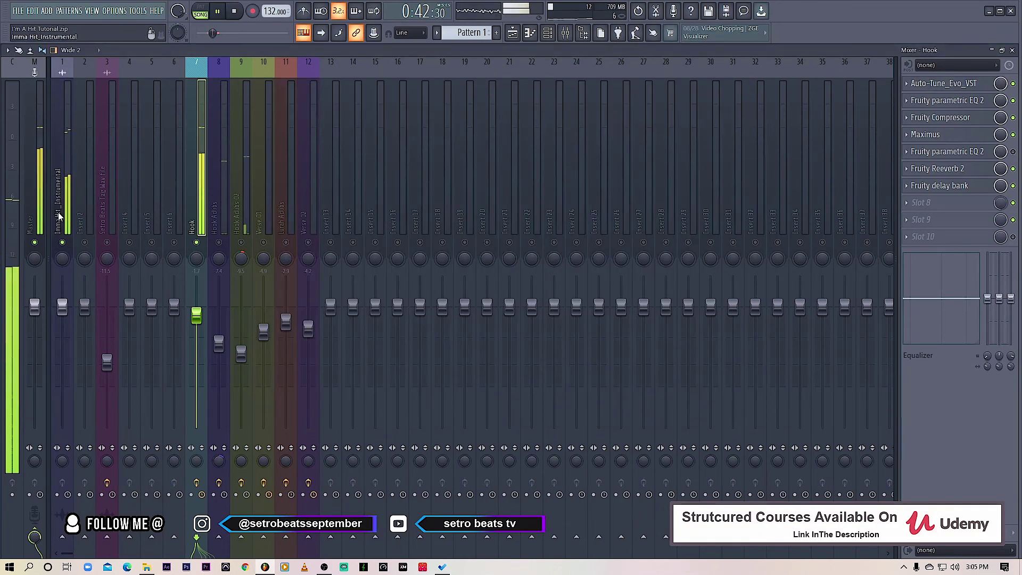
# Step: Lower the Hook (Insert 7) fader to -1.9 dB and stop playback
pyautogui.moveTo(197, 316); pyautogui.dragTo(196, 318)
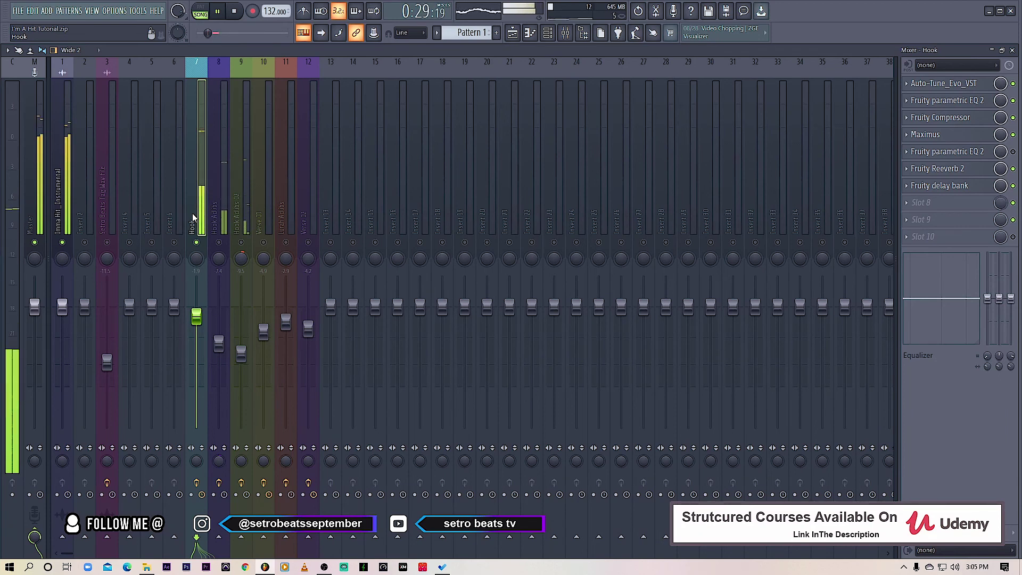
pyautogui.press('space')
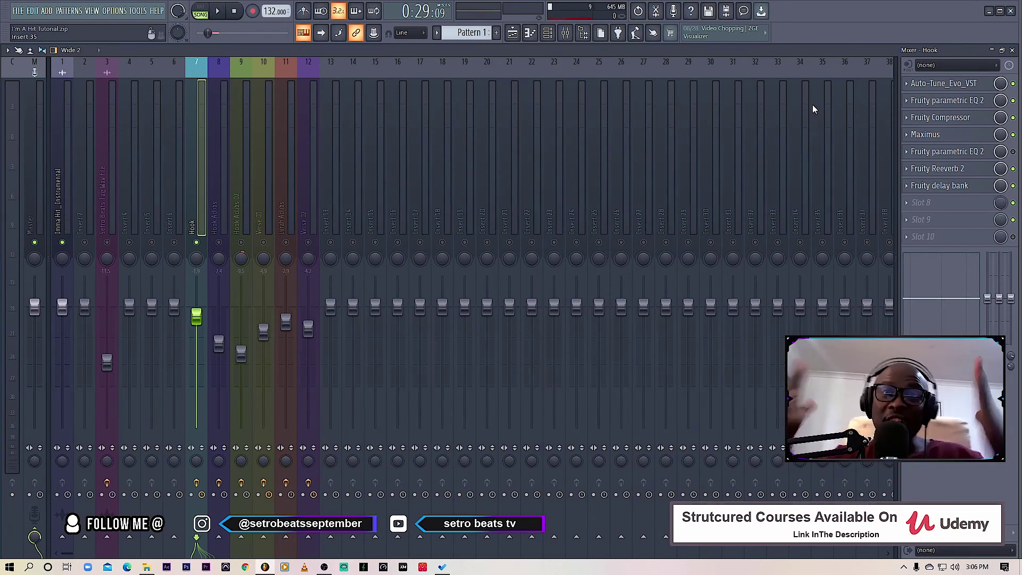